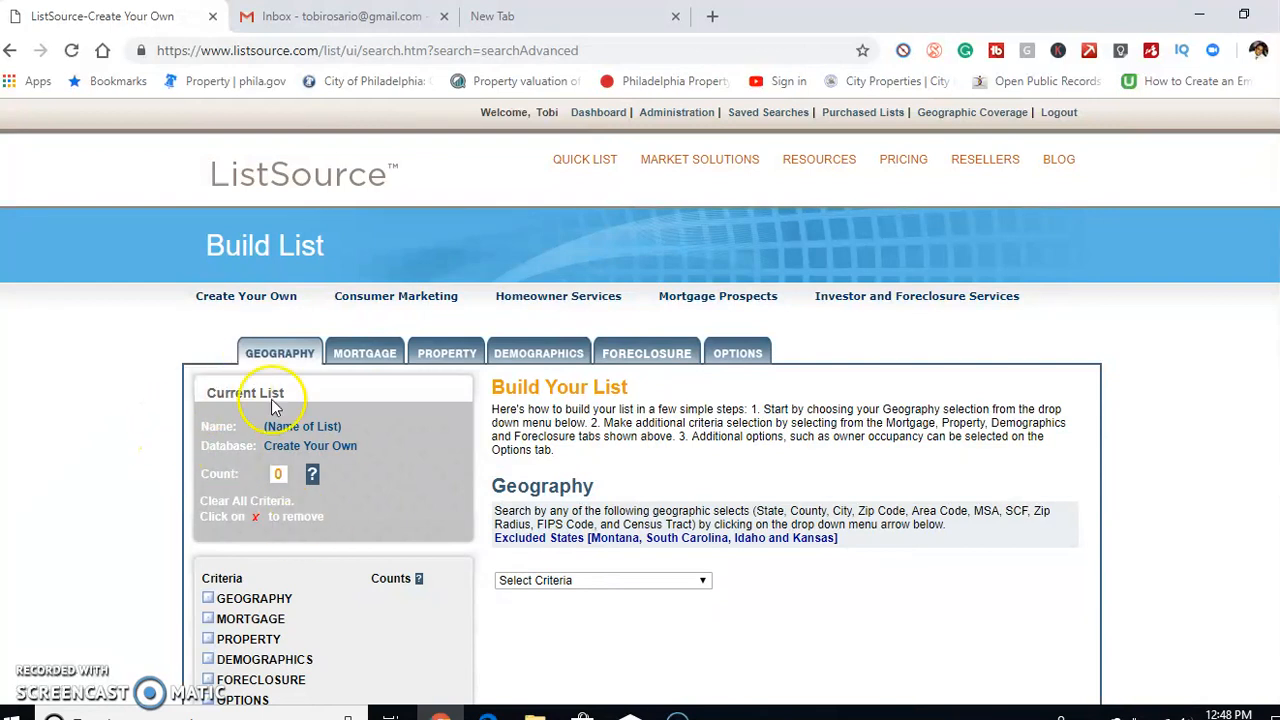
Set the geography criterion to County and select Texas as the state
mouse_move(765, 297)
scroll(800, 295, "down", 1)
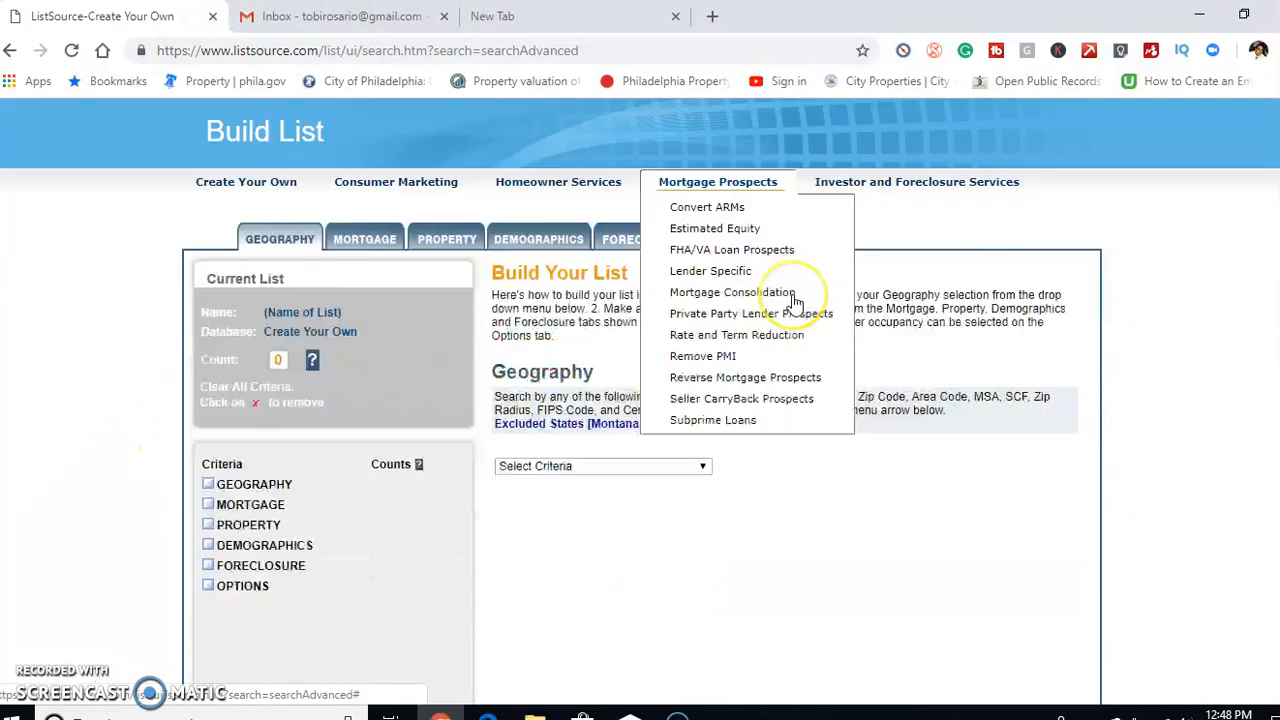
scroll(795, 300, "down", 2)
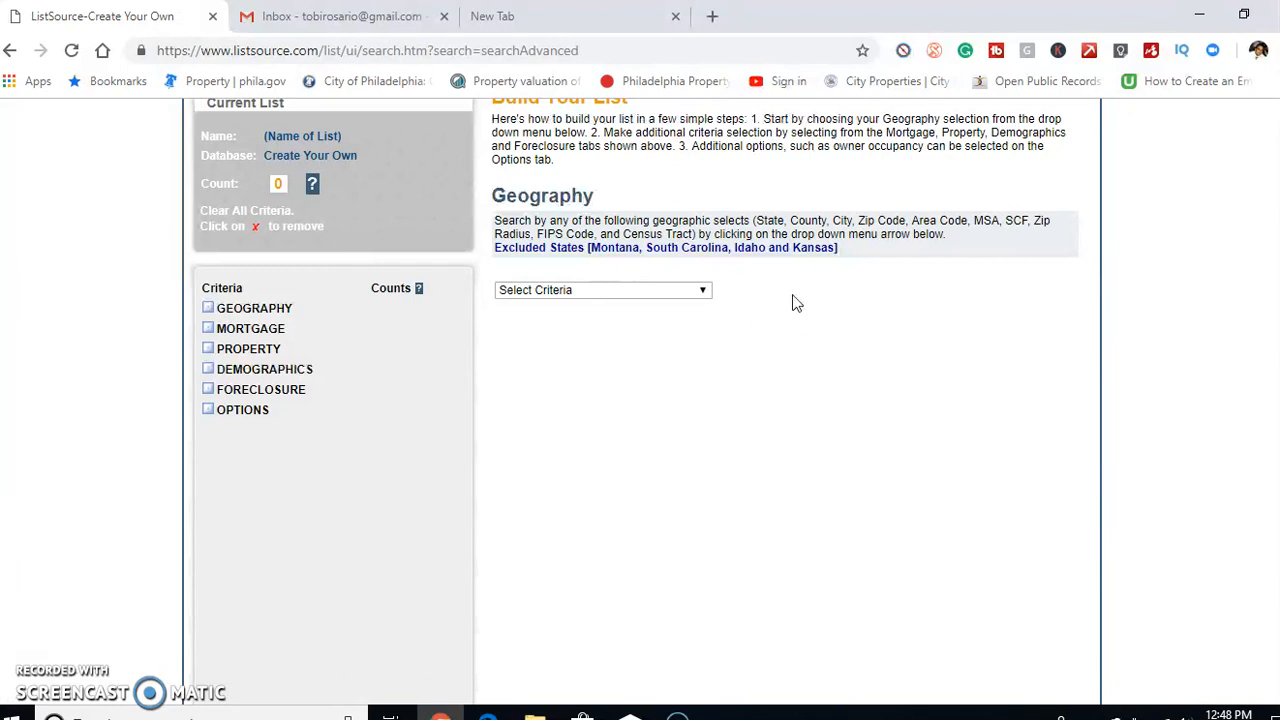
left_click(638, 290)
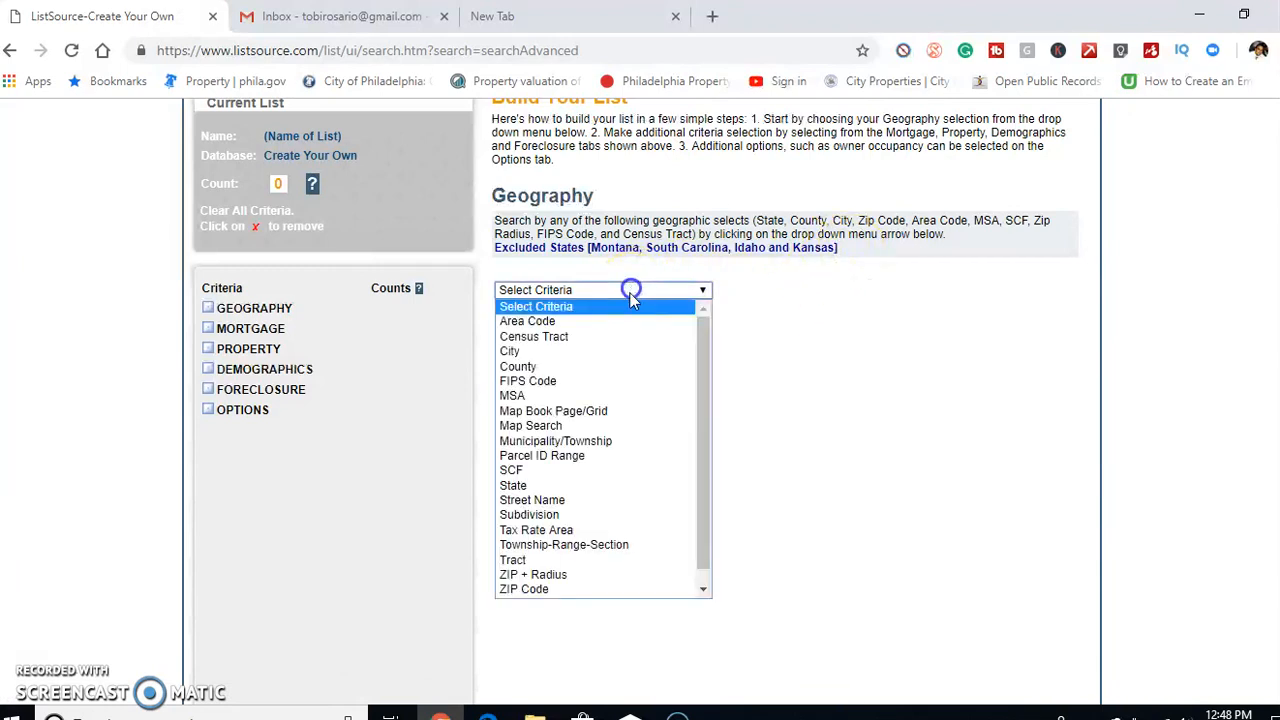
left_click(612, 366)
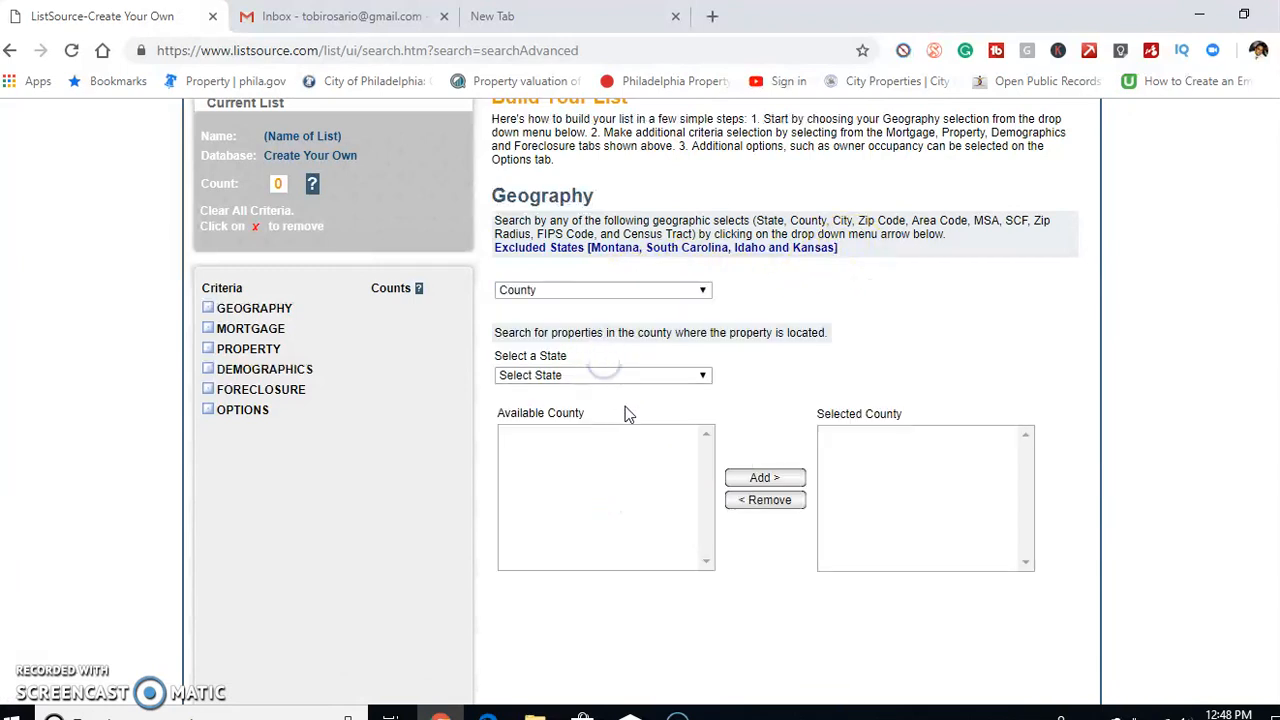
left_click(637, 377)
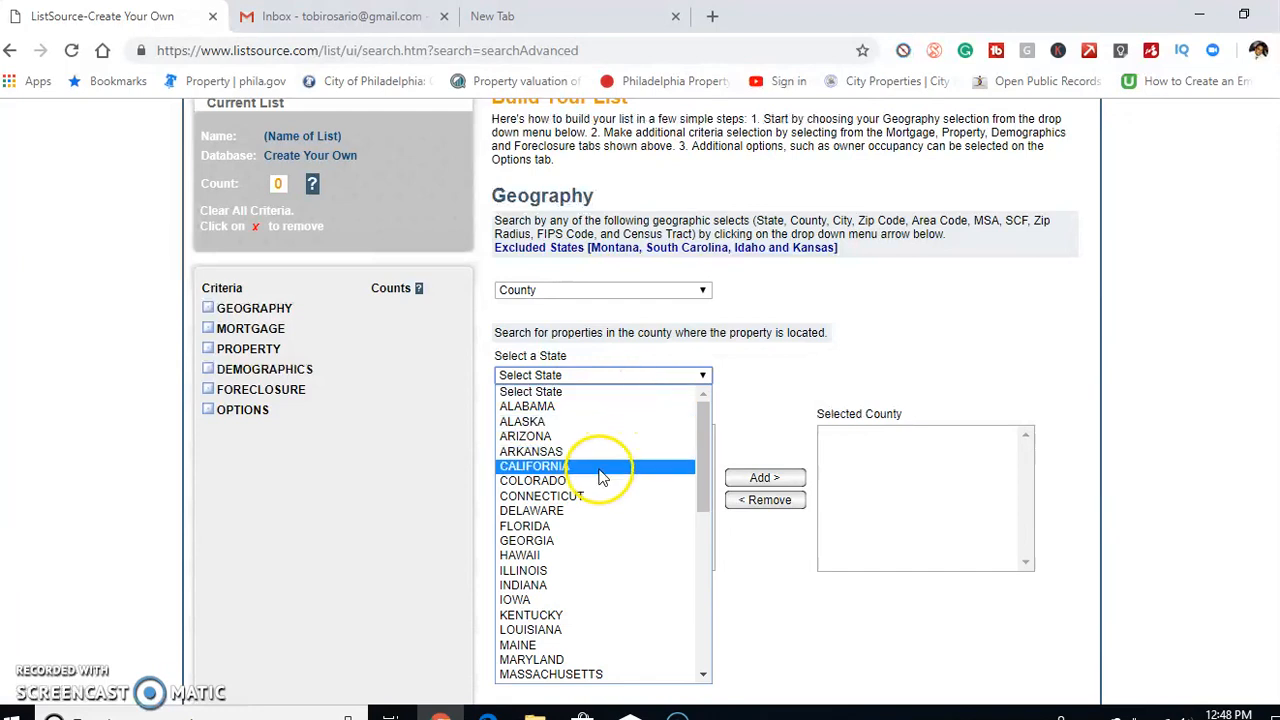
scroll(604, 476, "down", 10)
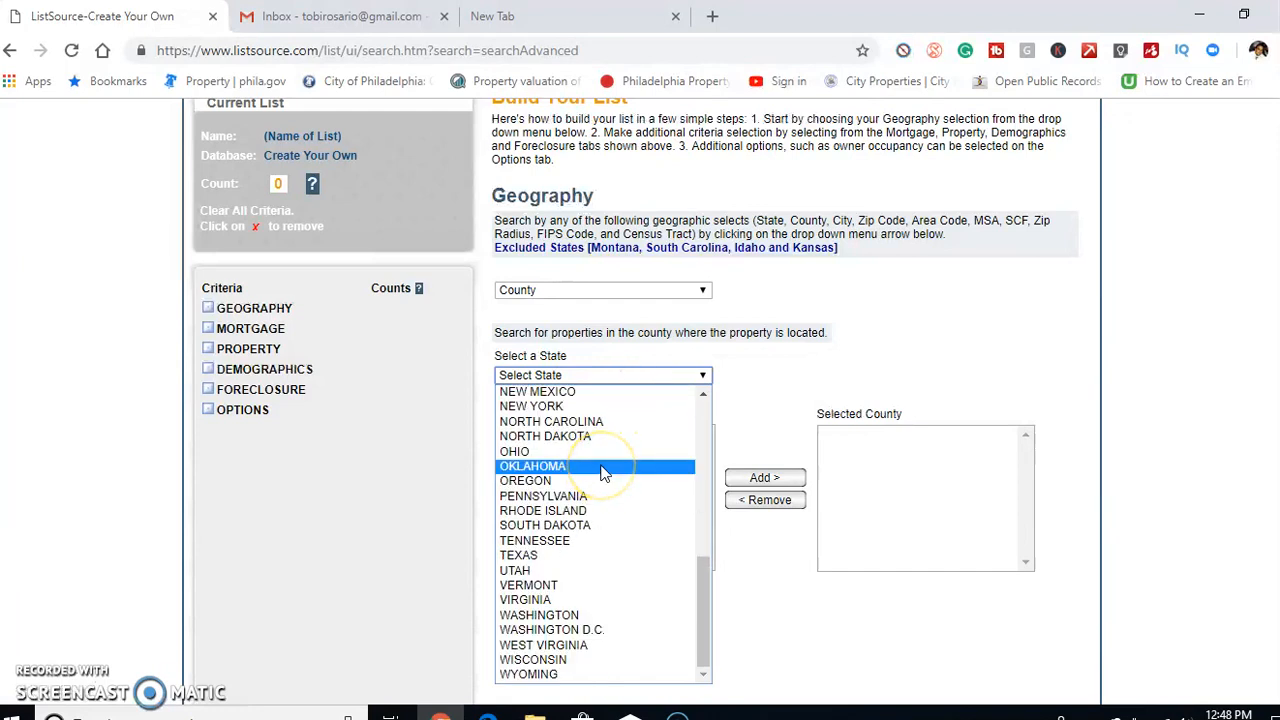
left_click(557, 555)
Add Harris County (TX:HARRIS) to the selected counties for the list
left_click_drag(705, 450, 707, 473)
scroll(605, 500, "down", 15)
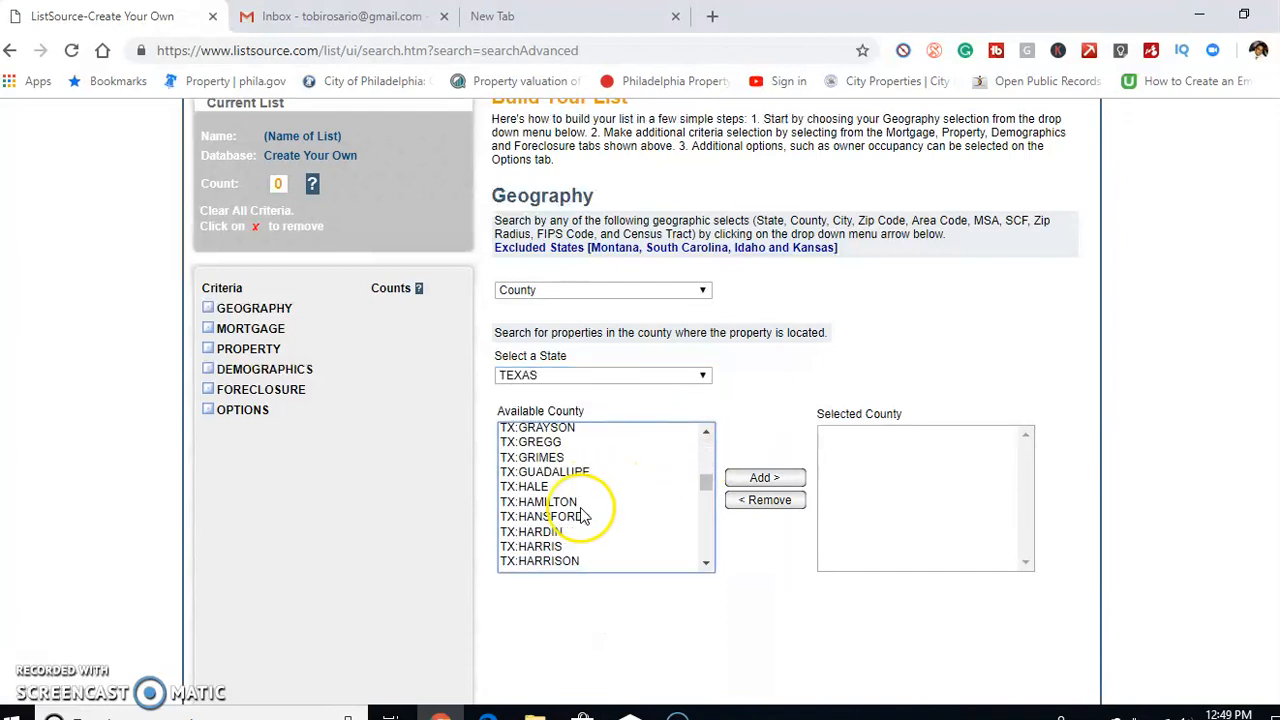
scroll(585, 515, "up", 5)
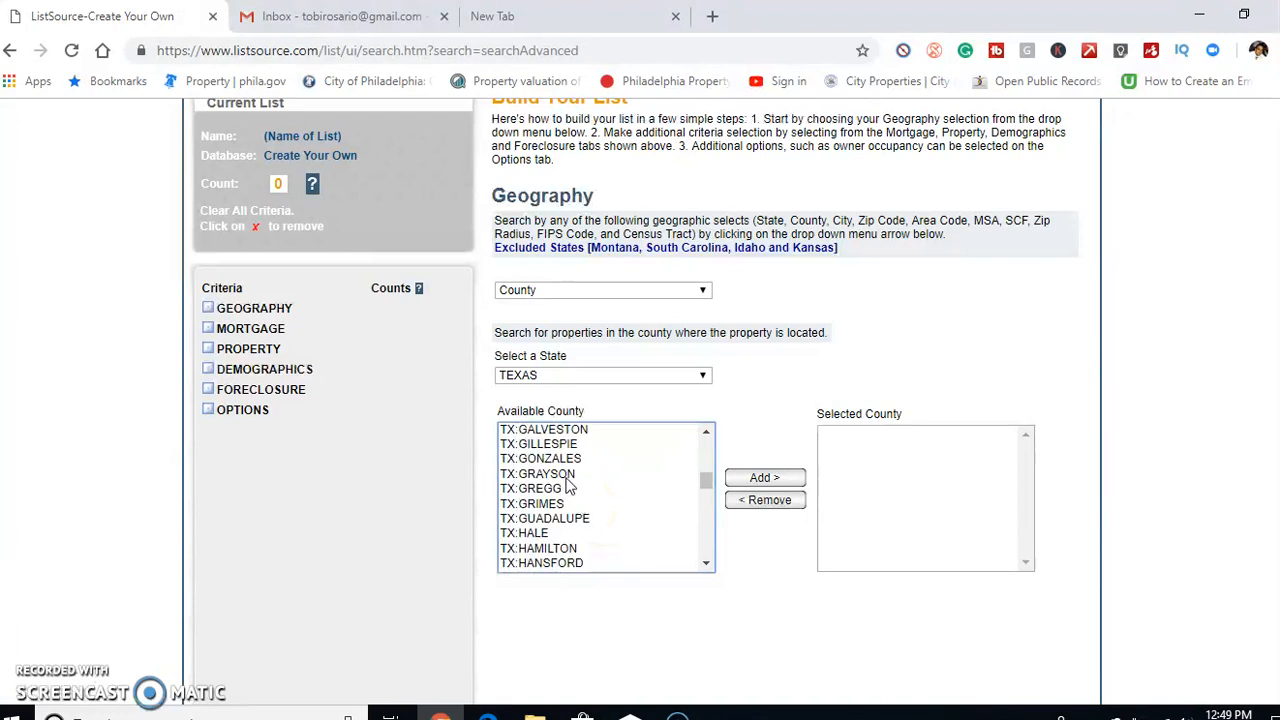
left_click(607, 476)
scroll(607, 480, "up", 4)
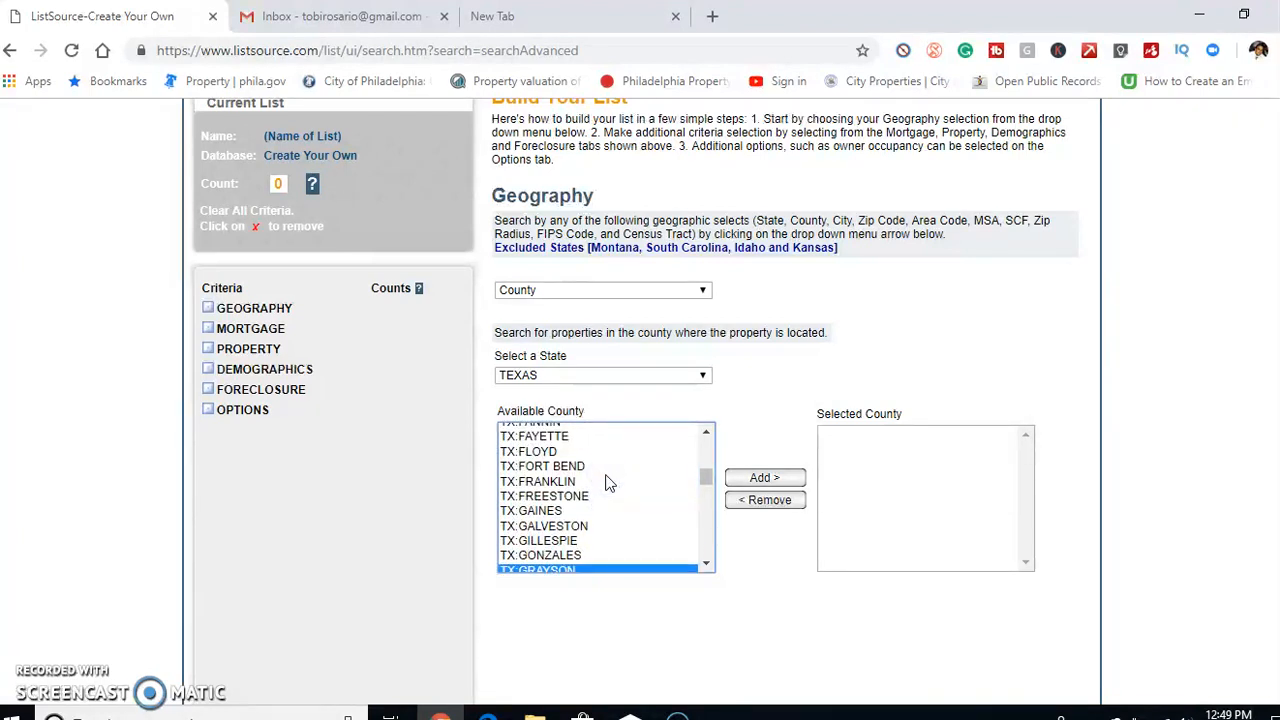
scroll(608, 483, "up", 1)
scroll(608, 487, "down", 3)
scroll(608, 487, "down", 5)
left_click(564, 497)
left_click(765, 478)
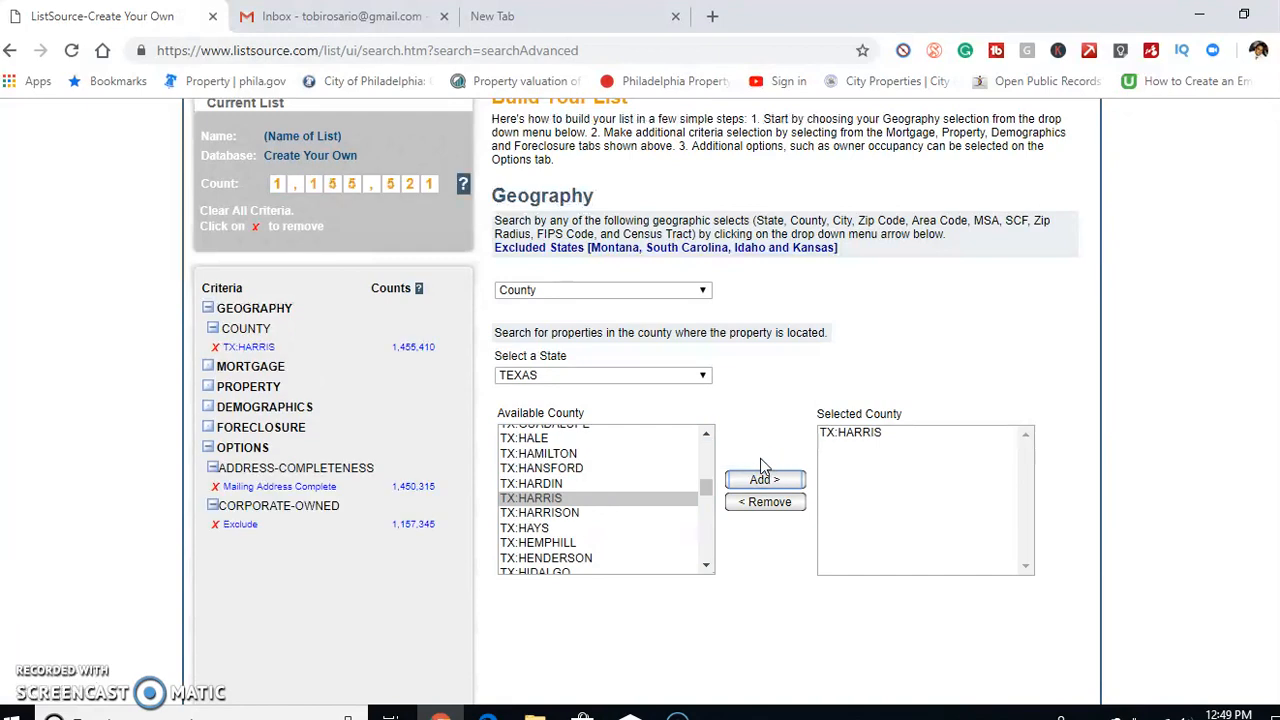
In the list options, set the owner-occupied status to Absentee Owned
scroll(677, 290, "up", 3)
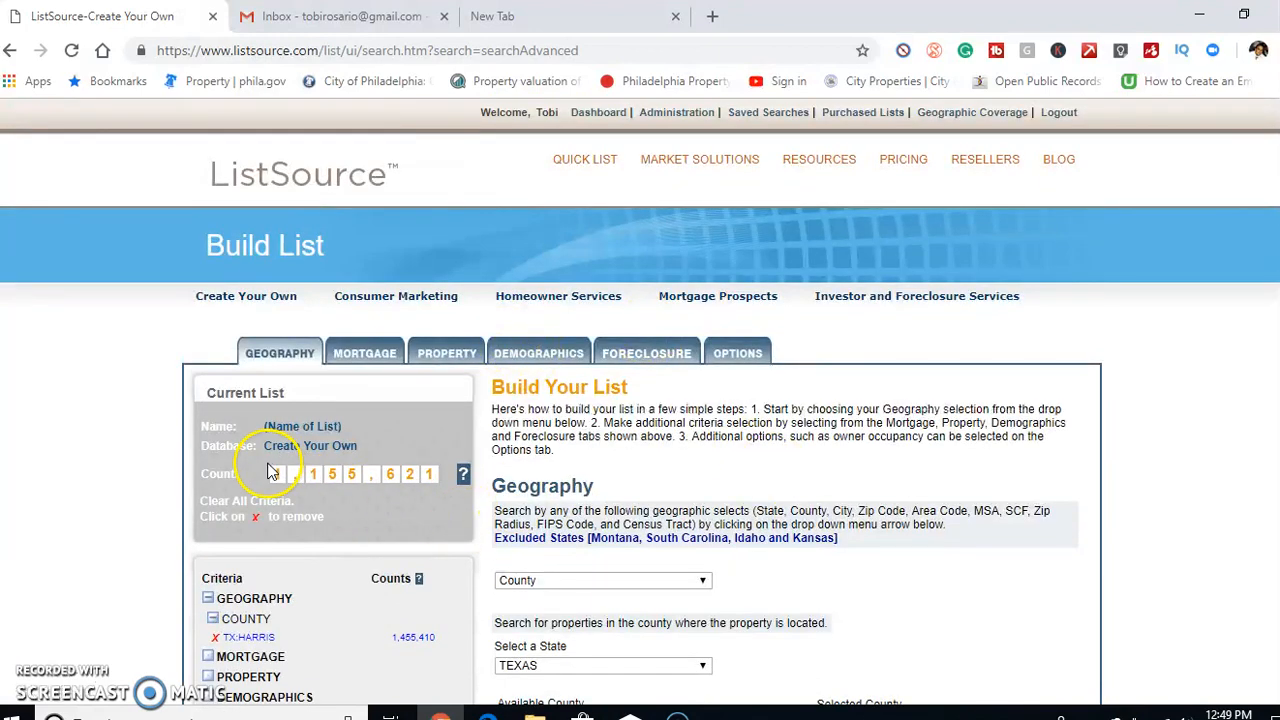
left_click(755, 359)
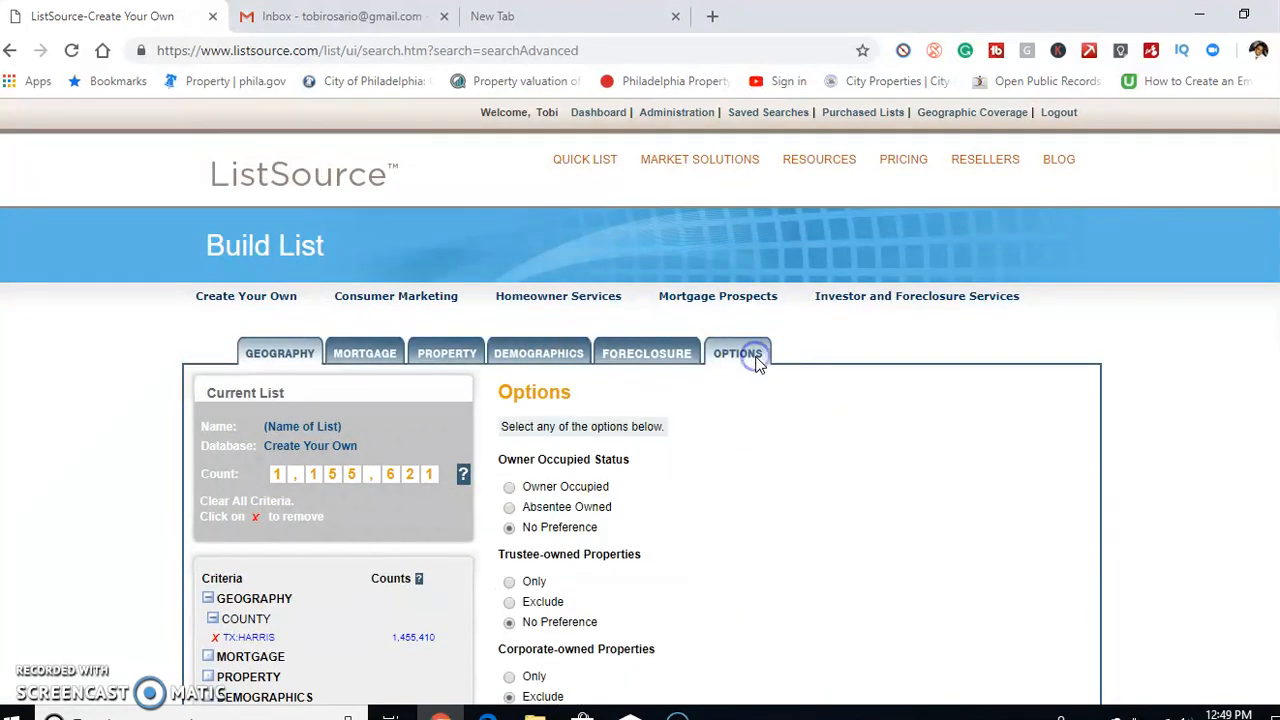
left_click(509, 507)
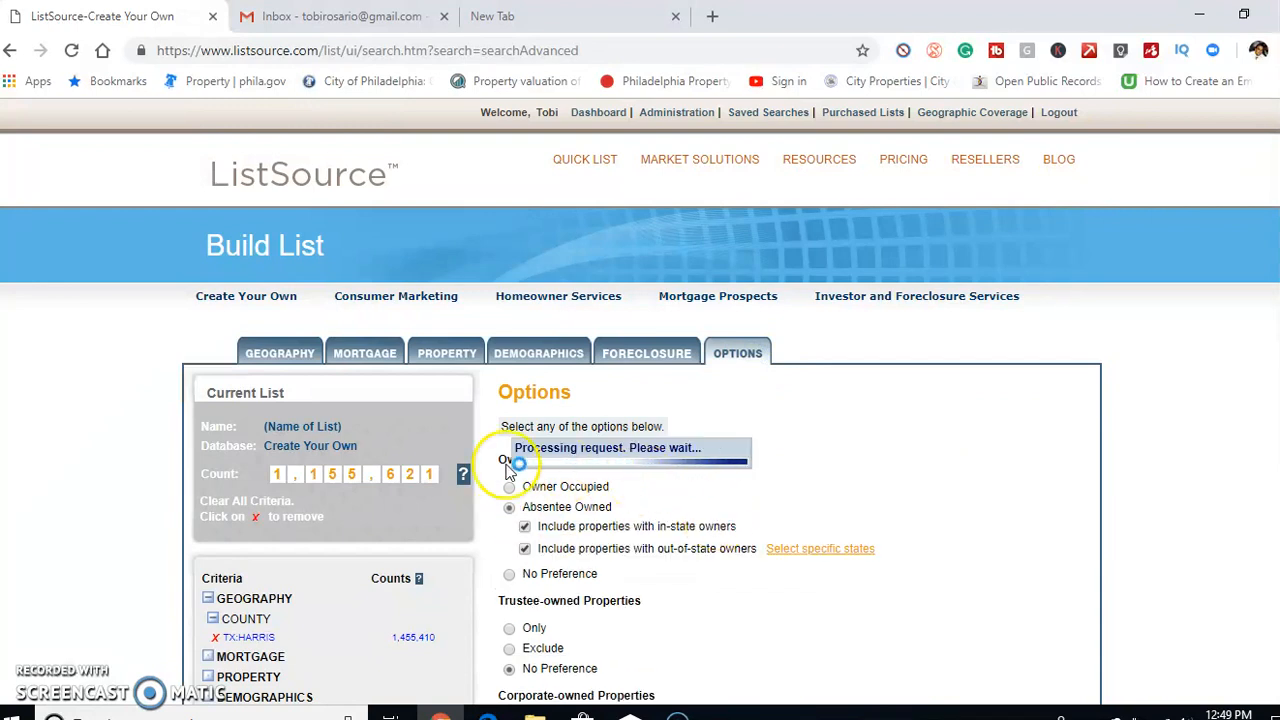
Exclude trustee-owned properties and set corporate-owned properties to No Preference
scroll(823, 457, "down", 1)
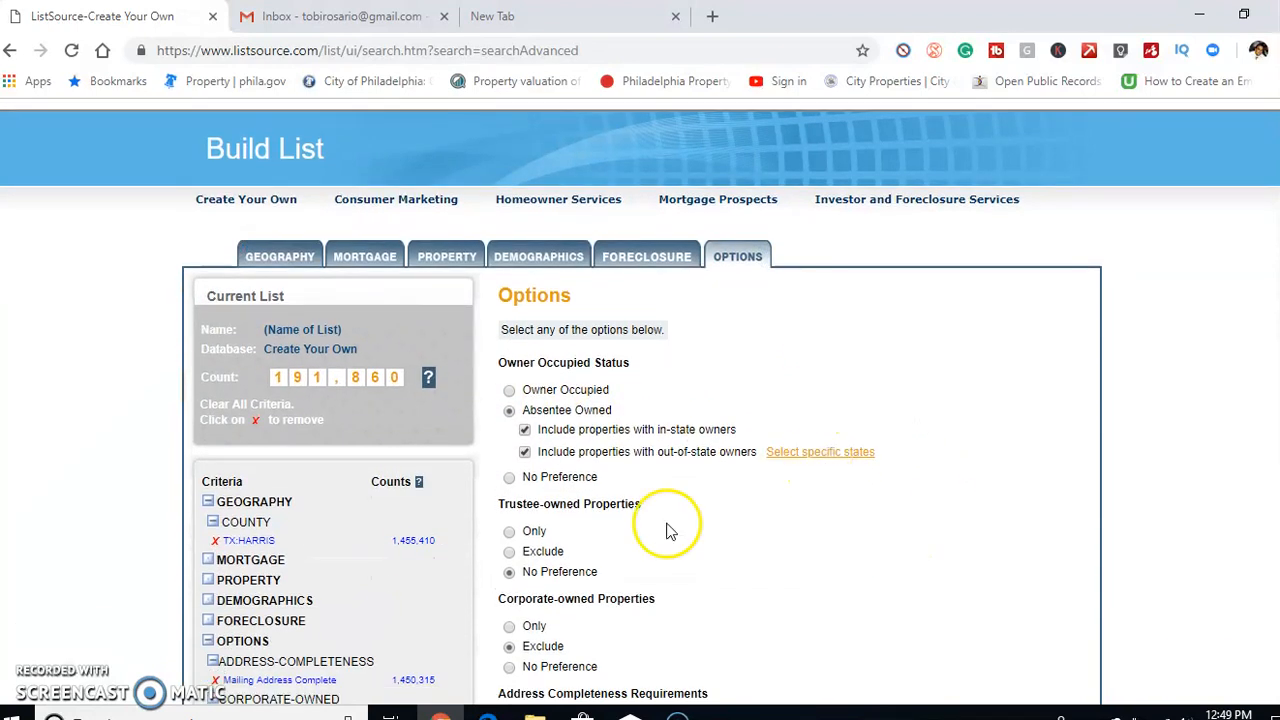
left_click(509, 551)
scroll(720, 538, "down", 1)
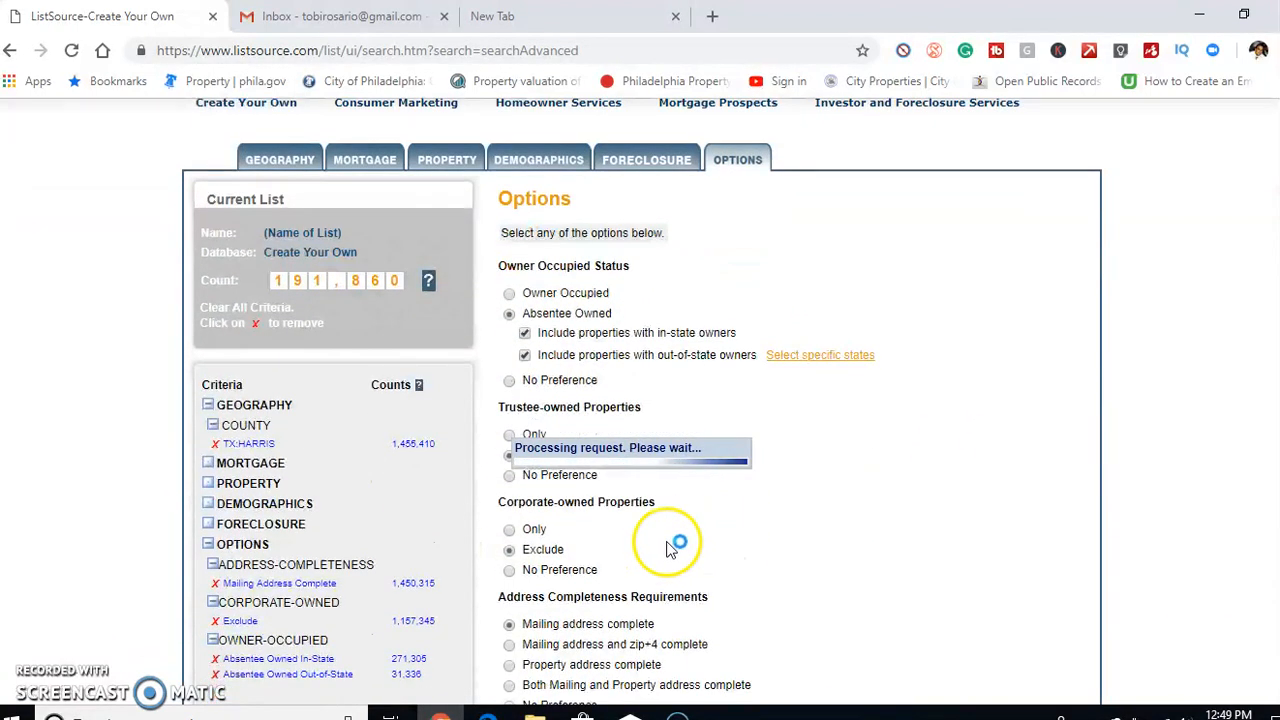
left_click(509, 569)
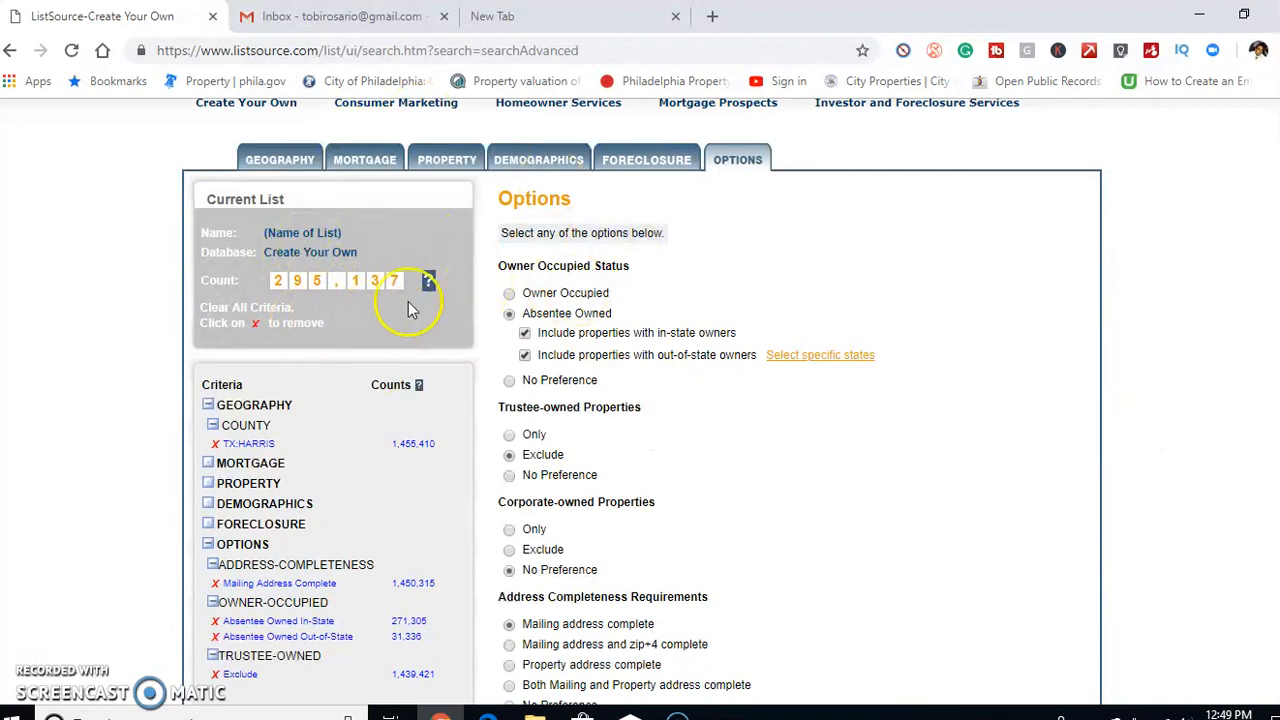
Add a Property Type criterion to the list with Residential: SFR as the selected type
left_click(446, 163)
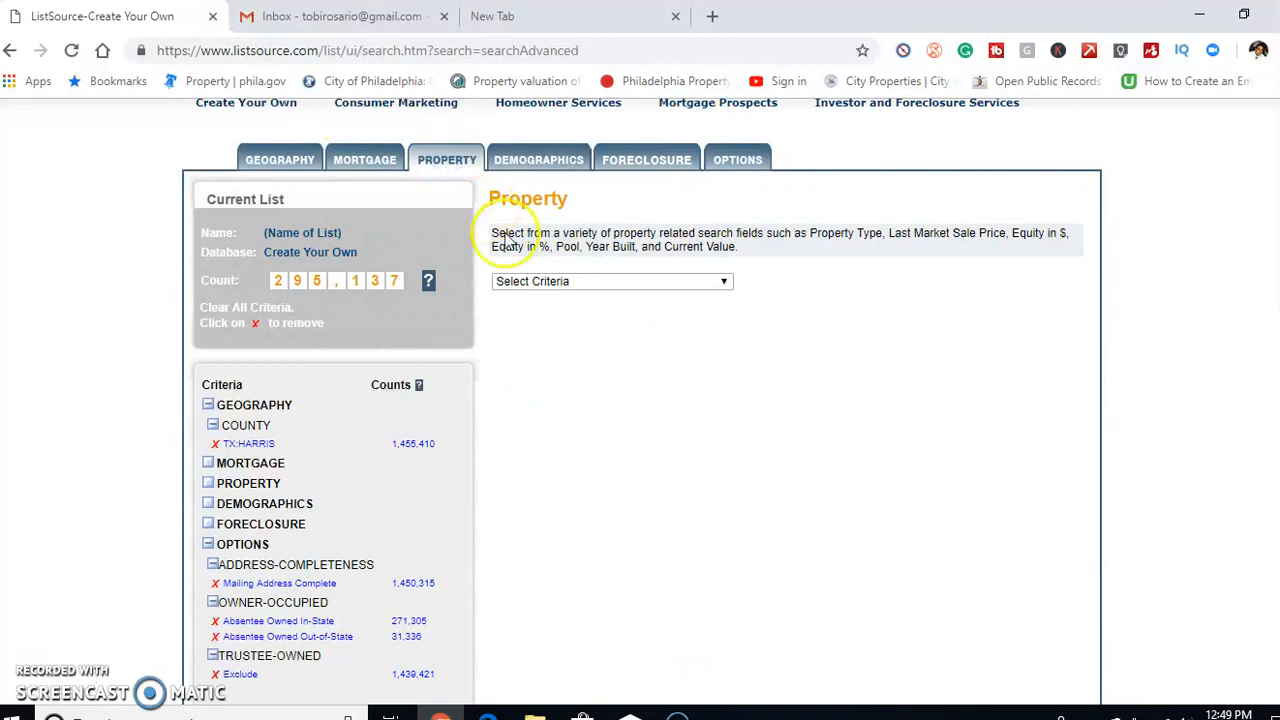
left_click(568, 283)
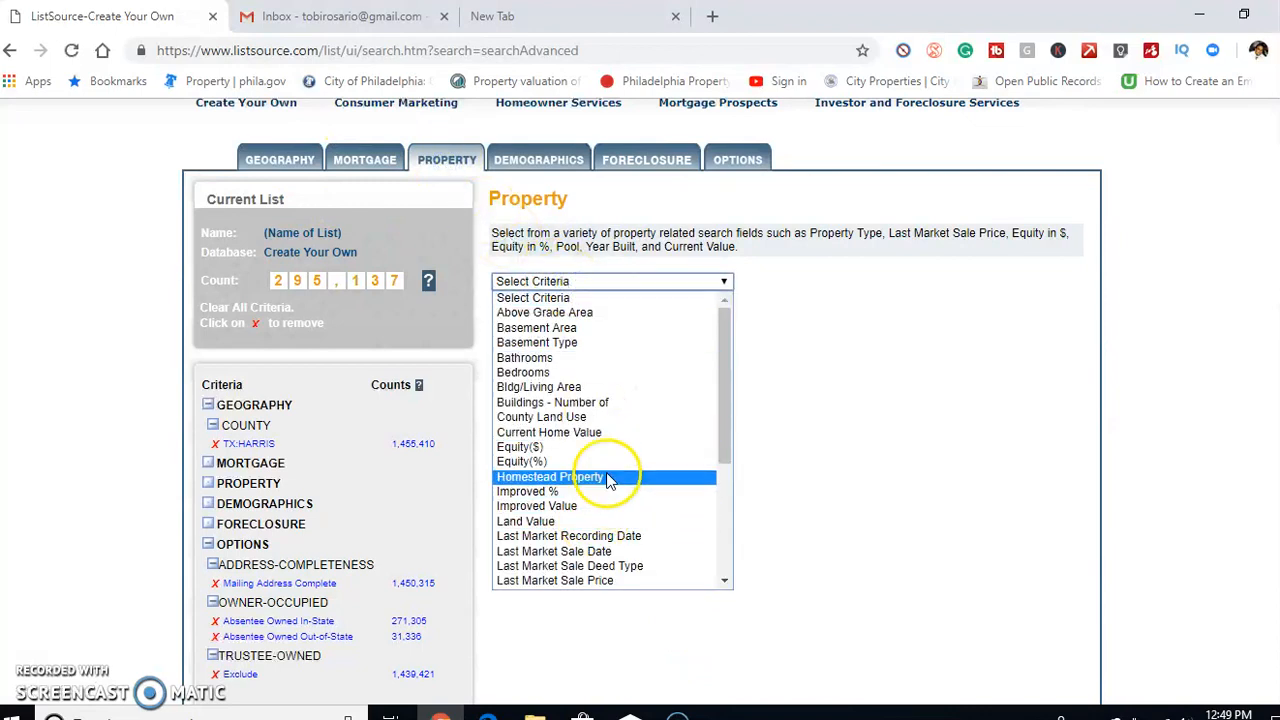
scroll(606, 477, "down", 4)
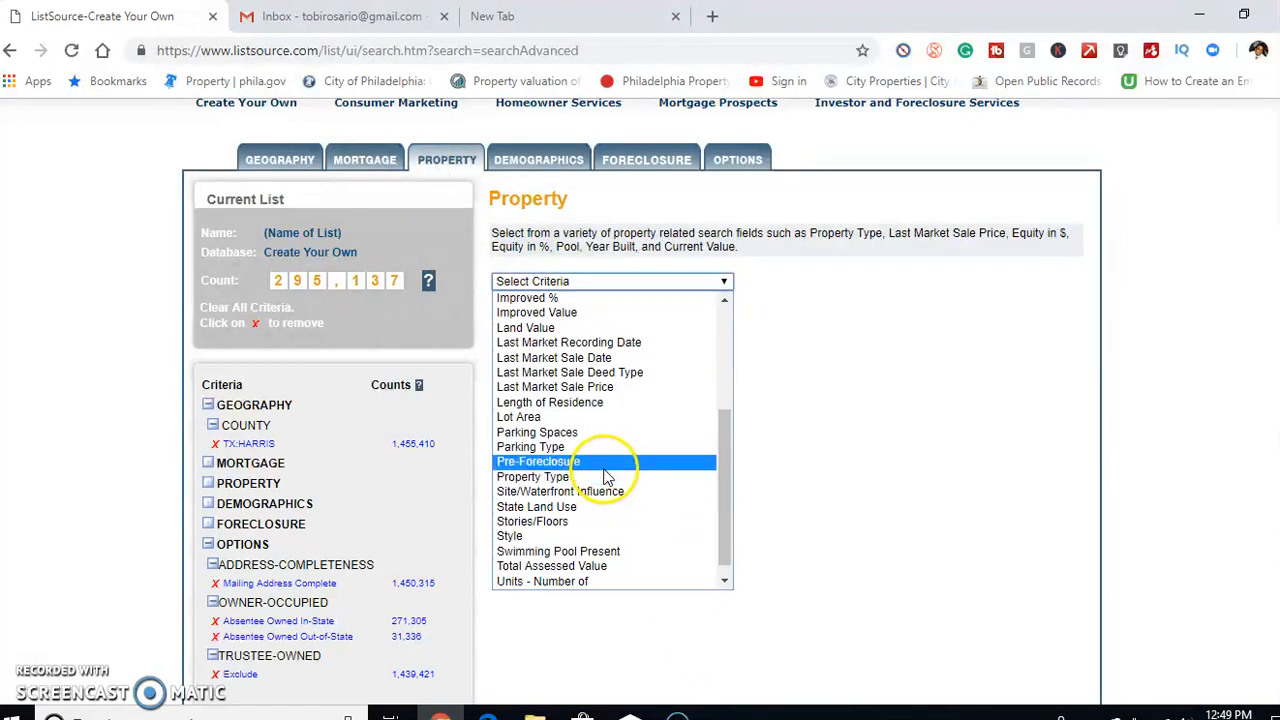
left_click(600, 477)
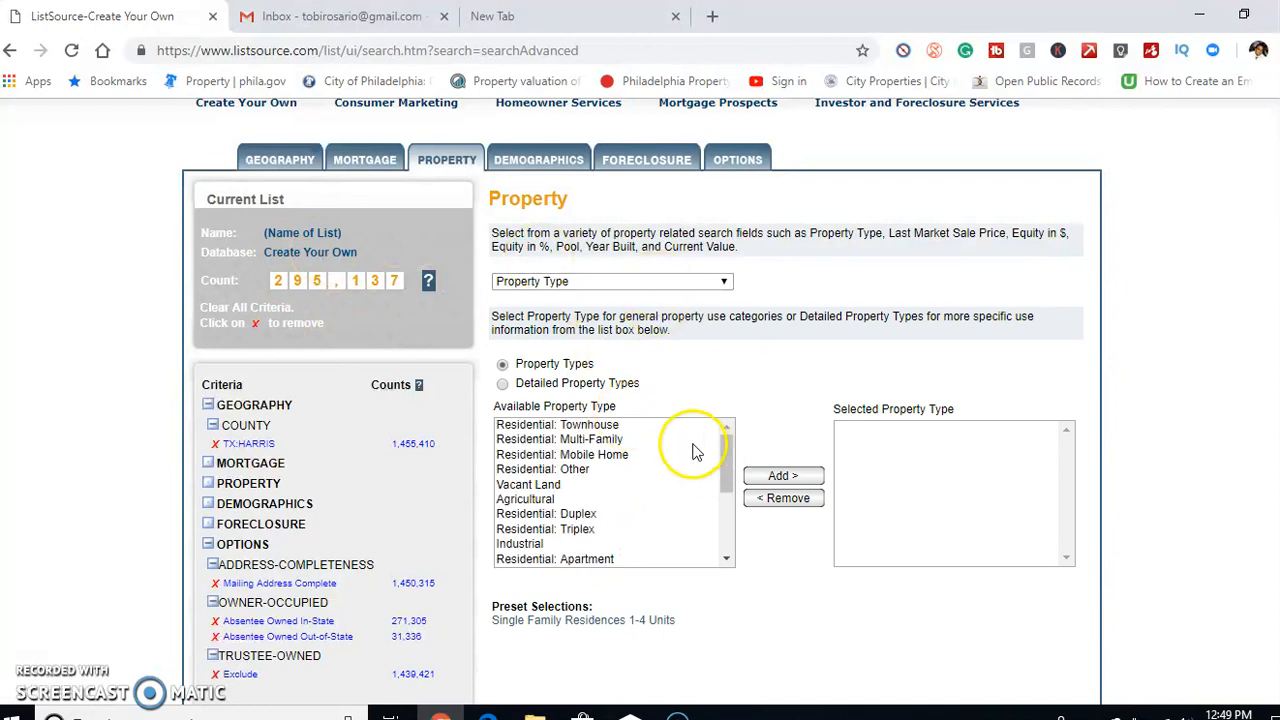
left_click(670, 424)
left_click_drag(728, 471, 651, 517)
left_click(628, 488)
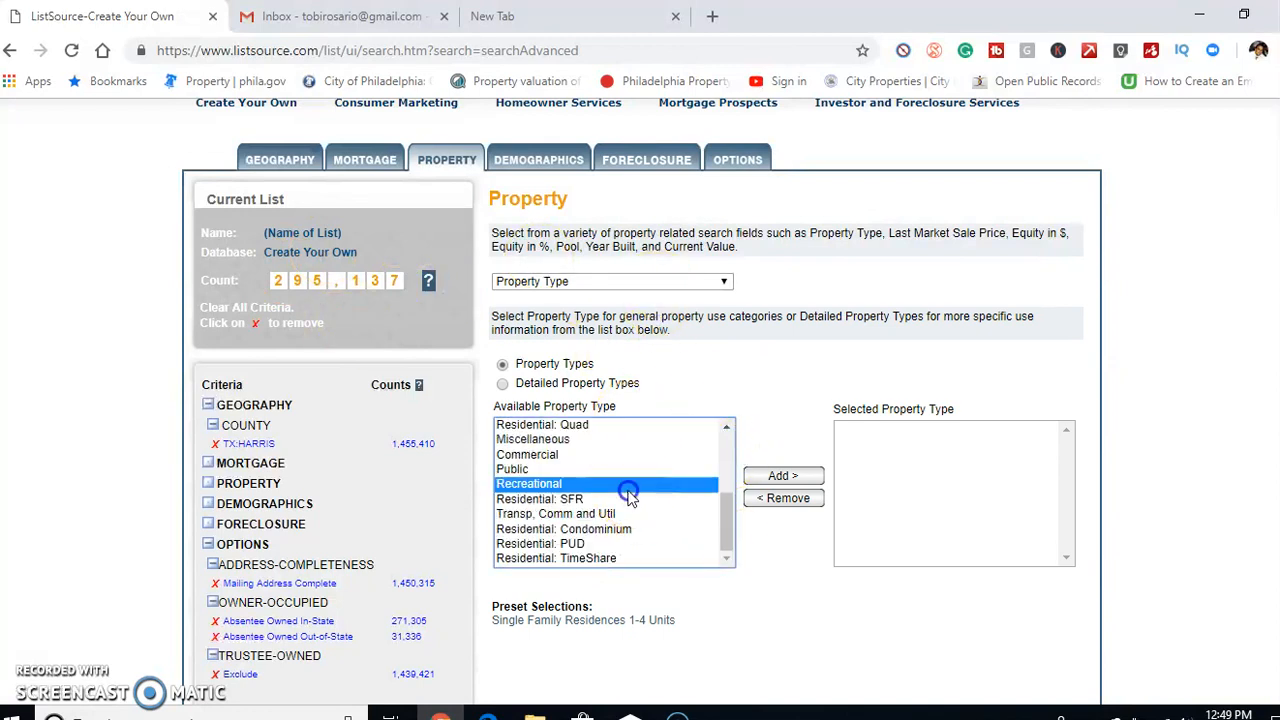
left_click(651, 498)
left_click(775, 477)
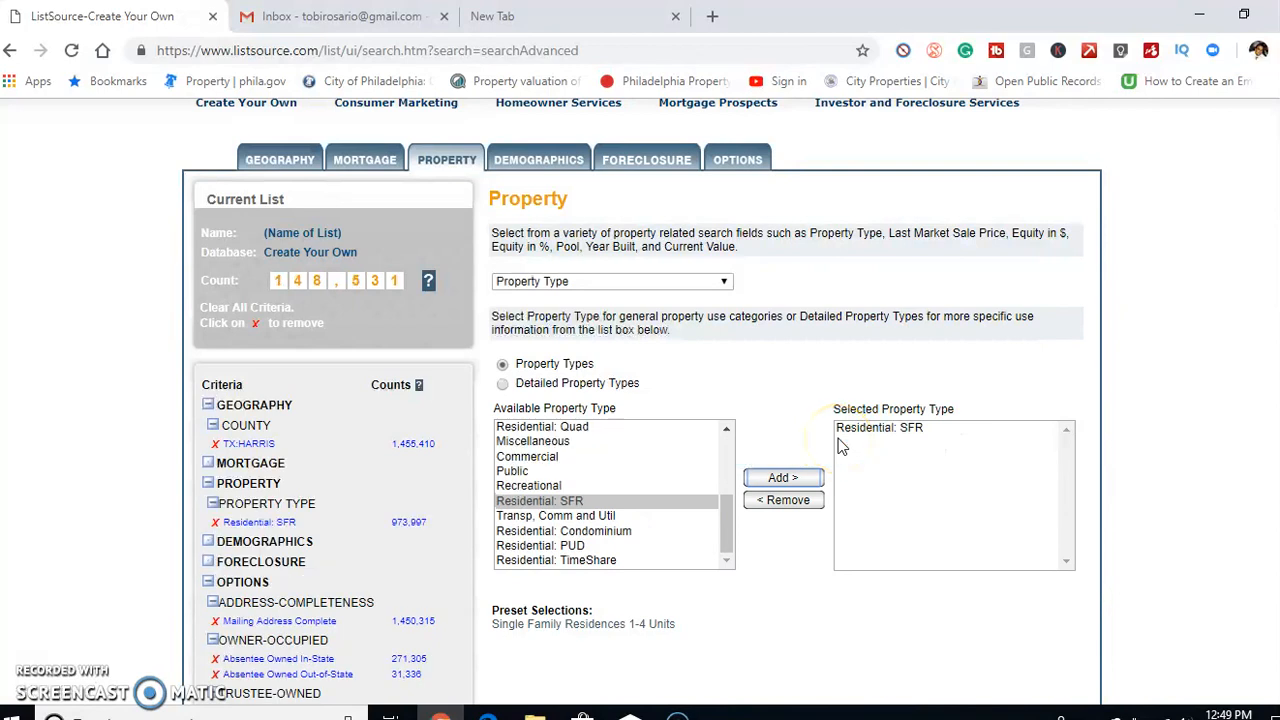
left_click(725, 527)
left_click_drag(728, 527, 714, 449)
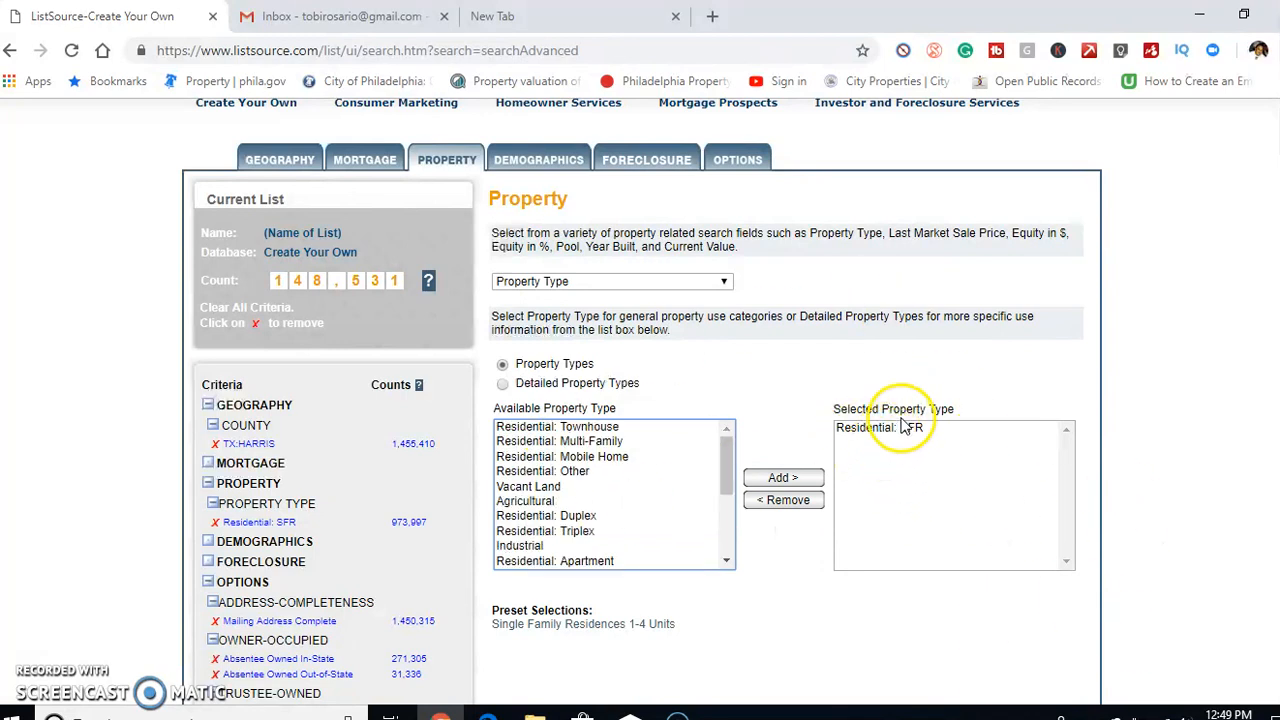
Add a Last Market Sale Date criterion using the Last 6 Months preset, 06/09/2018 to 12/09/2018
left_click(661, 282)
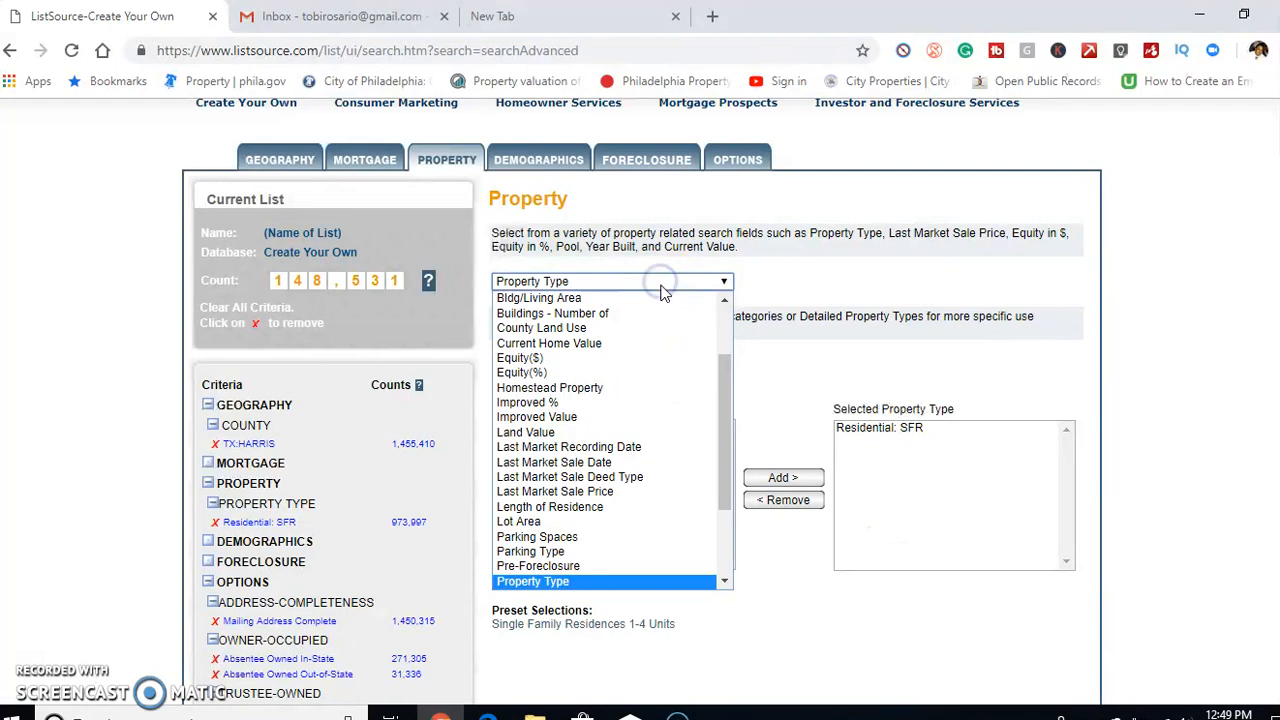
left_click(677, 470)
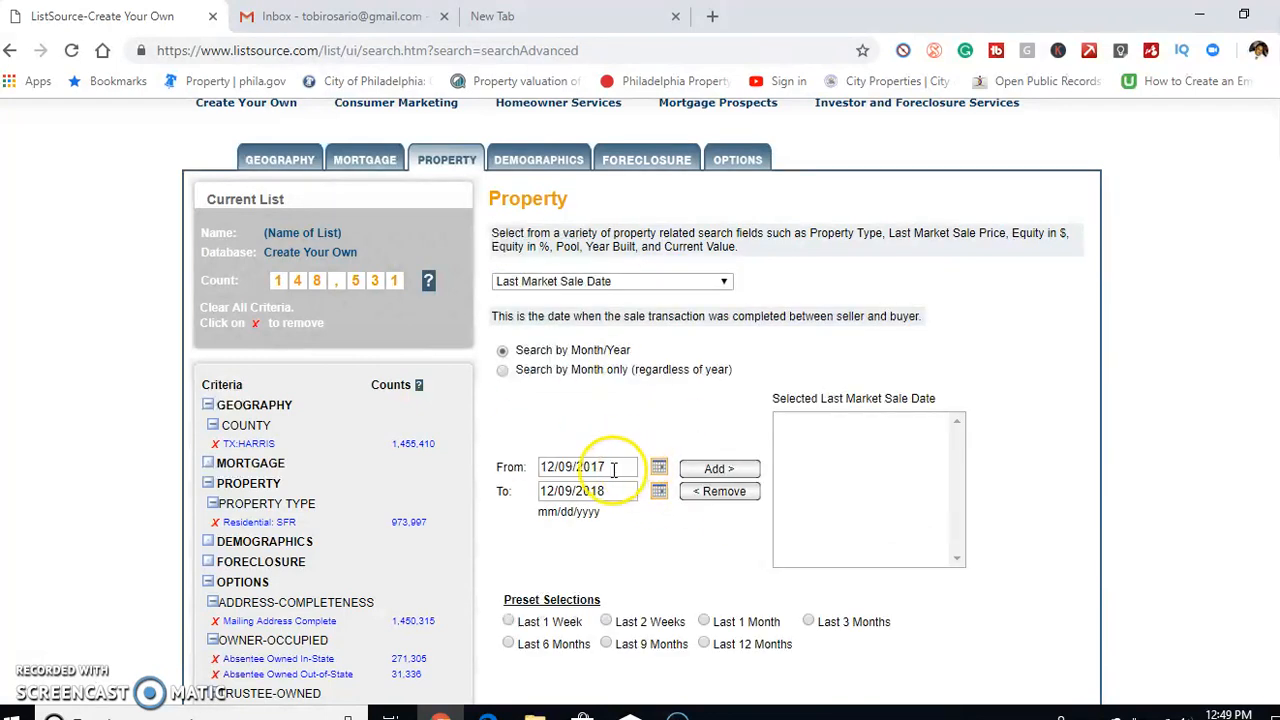
scroll(651, 477, "down", 1)
left_click(506, 550)
left_click(727, 370)
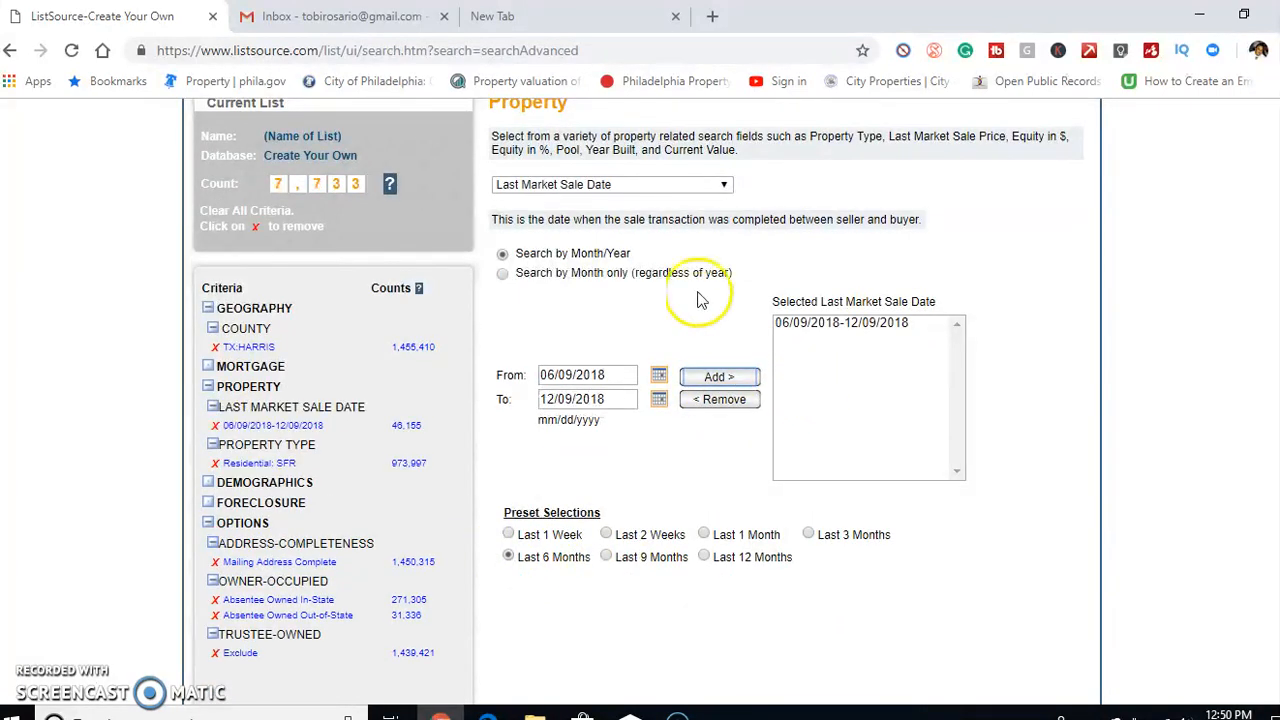
Add an Equity(%) criterion to the list with a range from 99 to 100 %
left_click(674, 184)
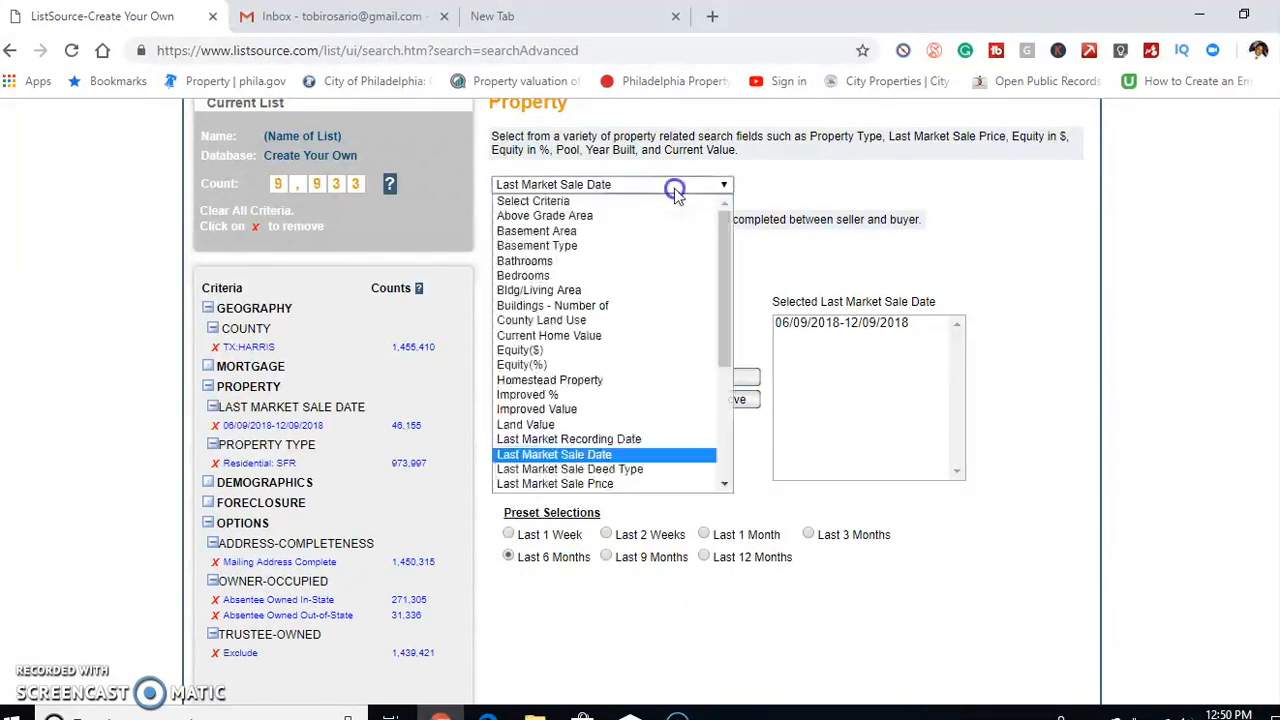
left_click(643, 372)
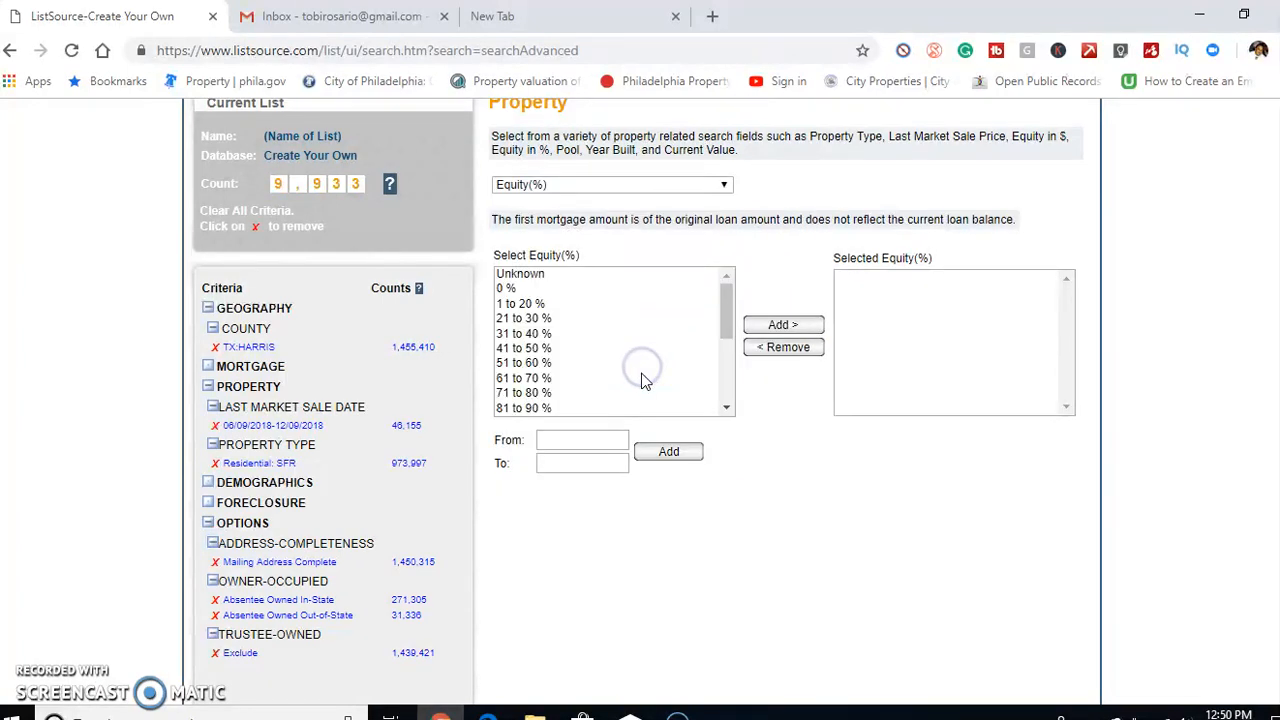
left_click_drag(724, 315, 723, 363)
left_click(604, 438)
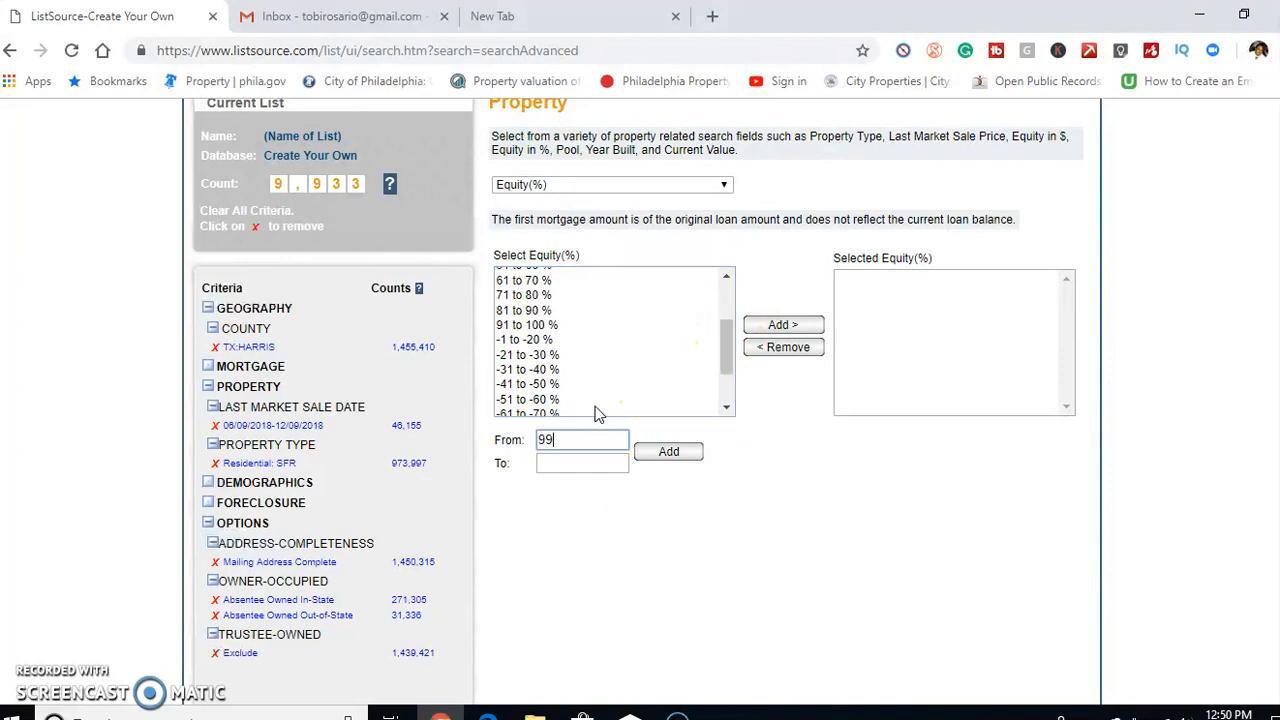
left_click(564, 459)
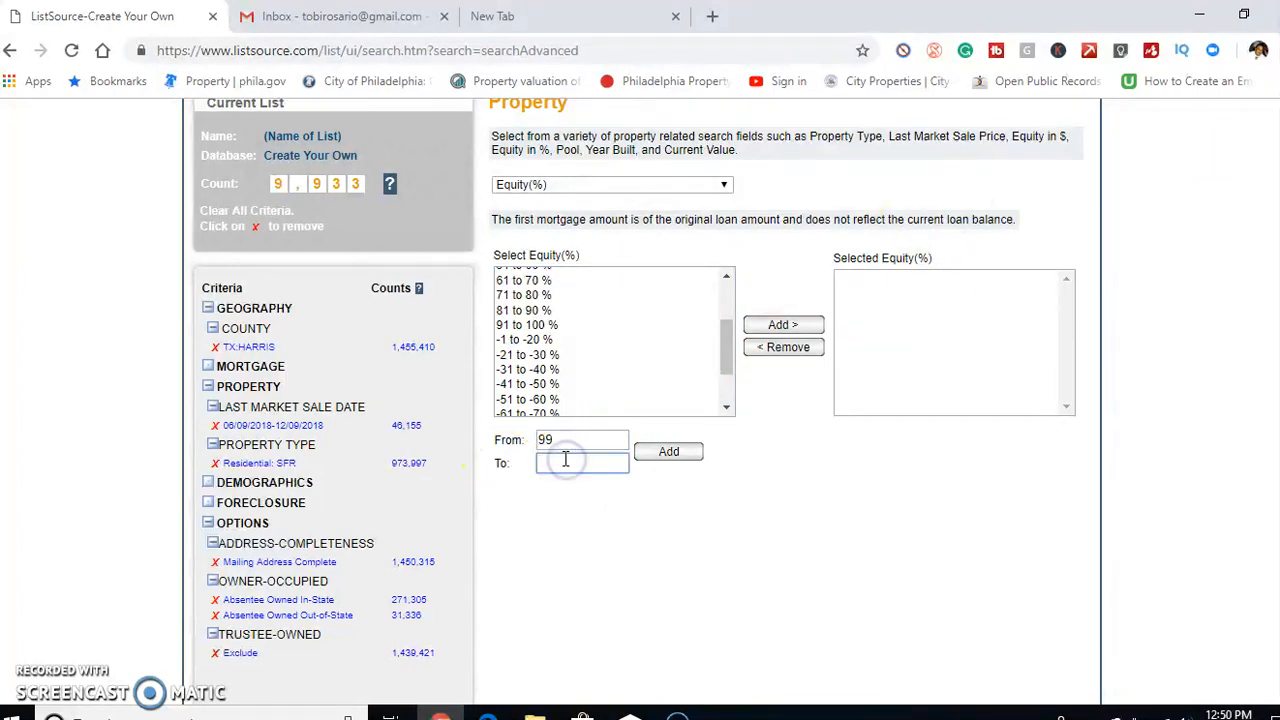
type("100")
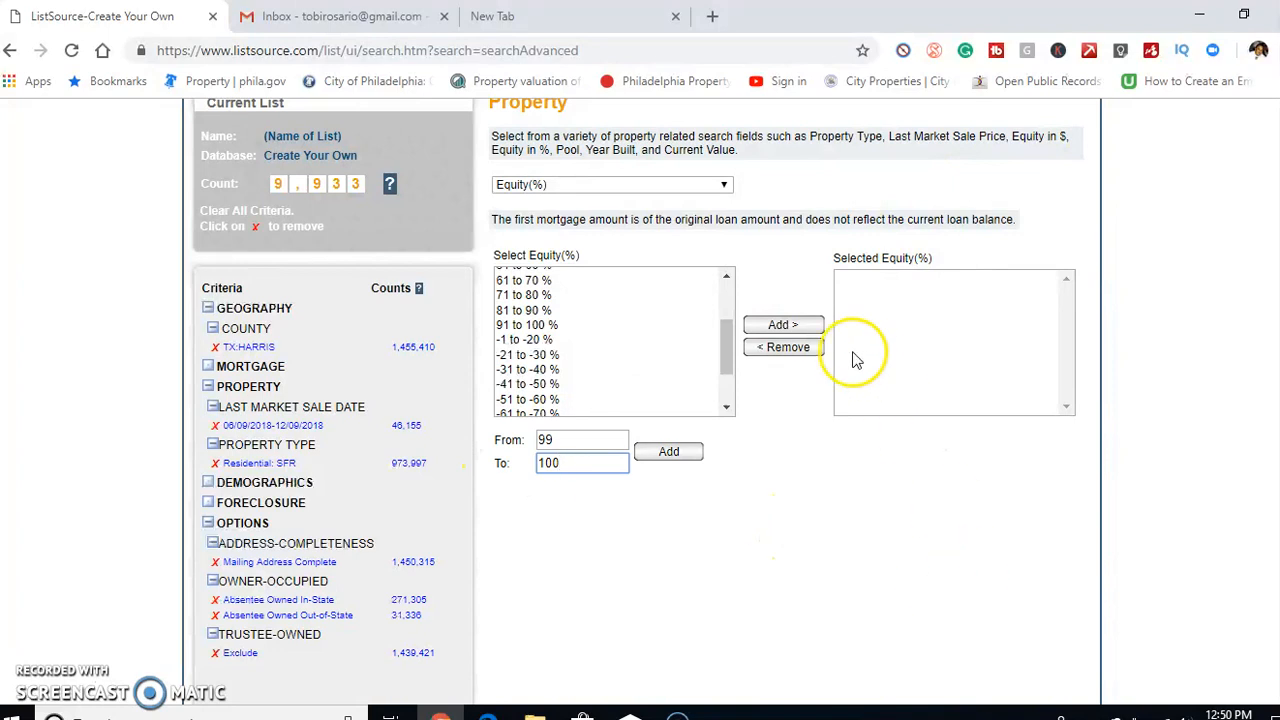
left_click(785, 325)
left_click(822, 159)
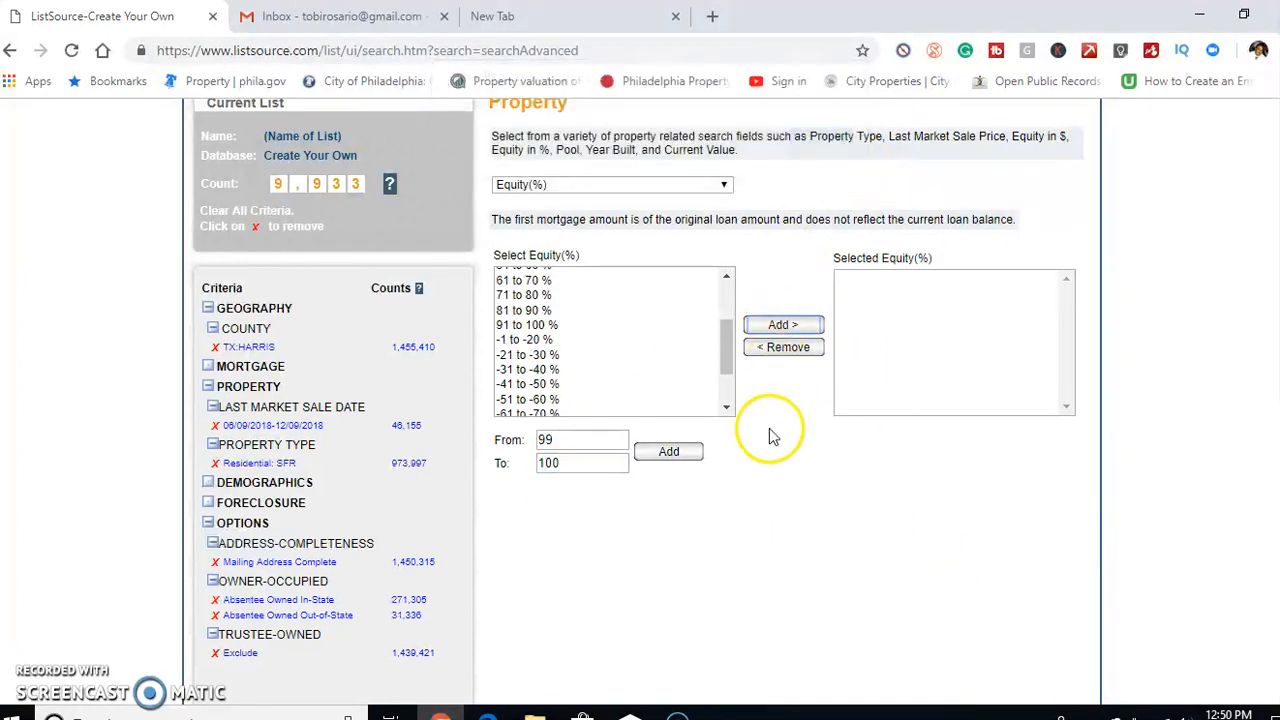
left_click(685, 452)
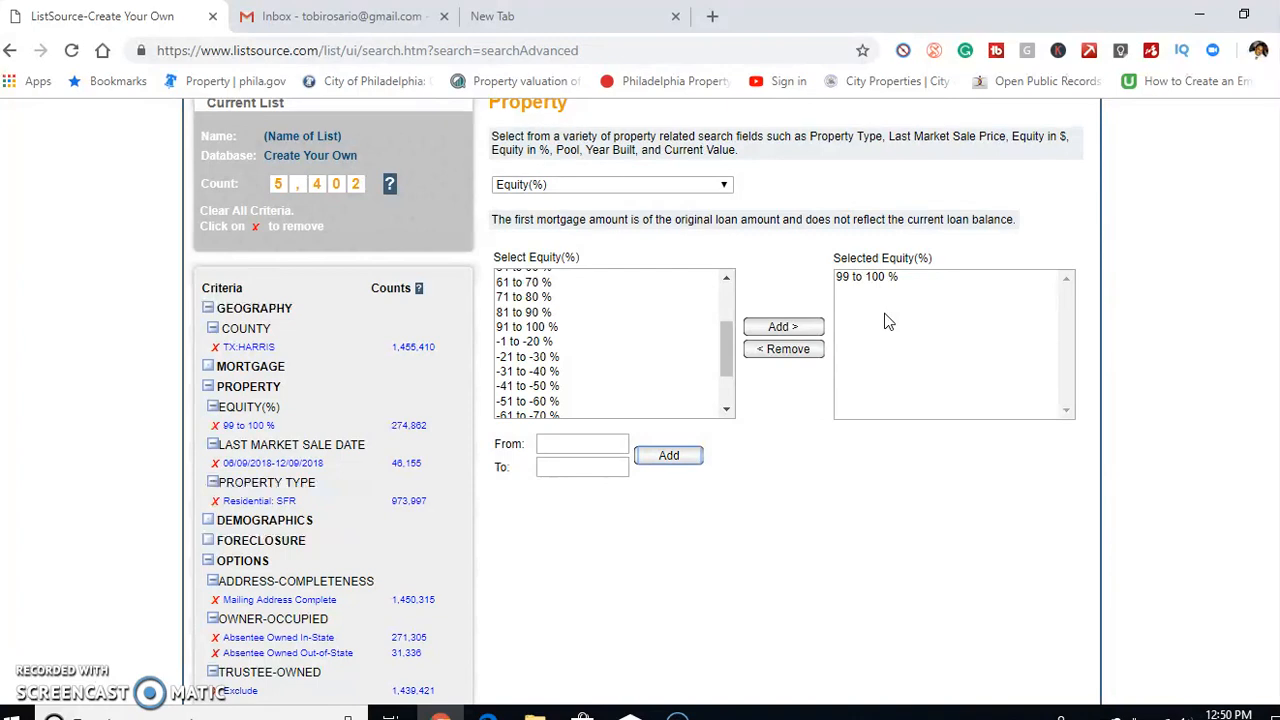
Choose Total Assessed Value as the next property criterion for the list
left_click(700, 185)
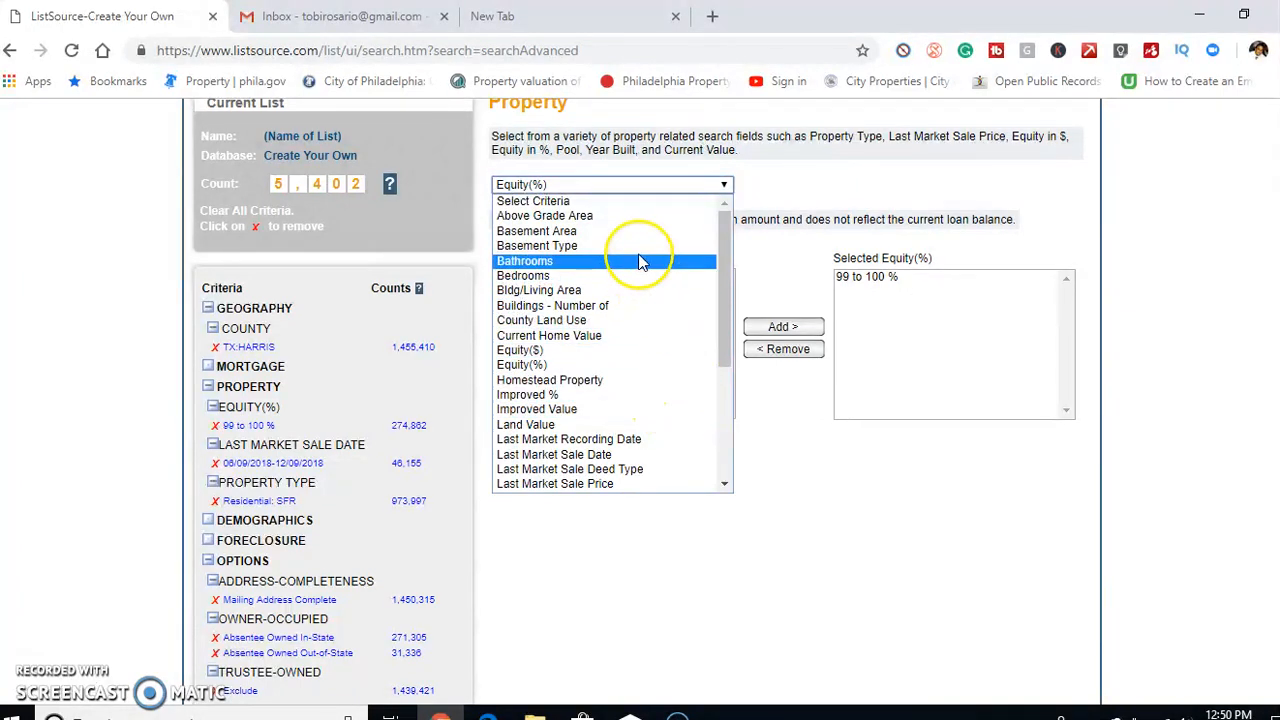
scroll(641, 262, "down", 5)
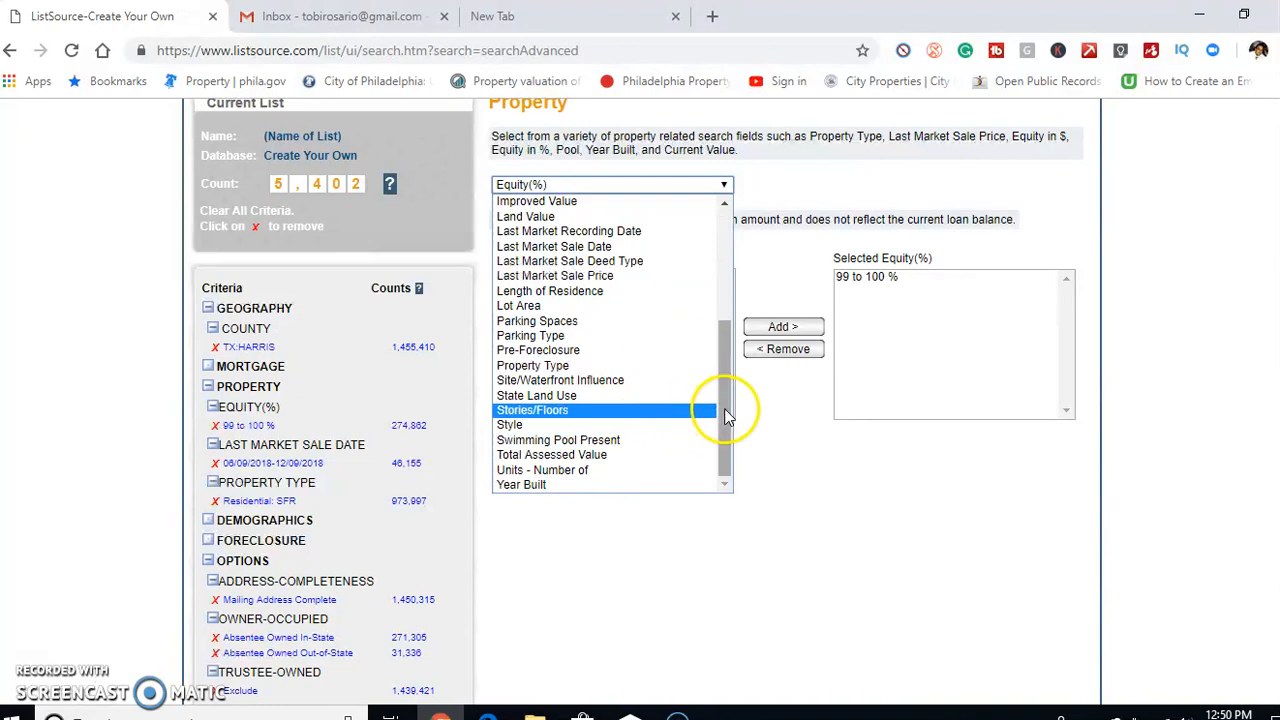
left_click_drag(728, 418, 720, 348)
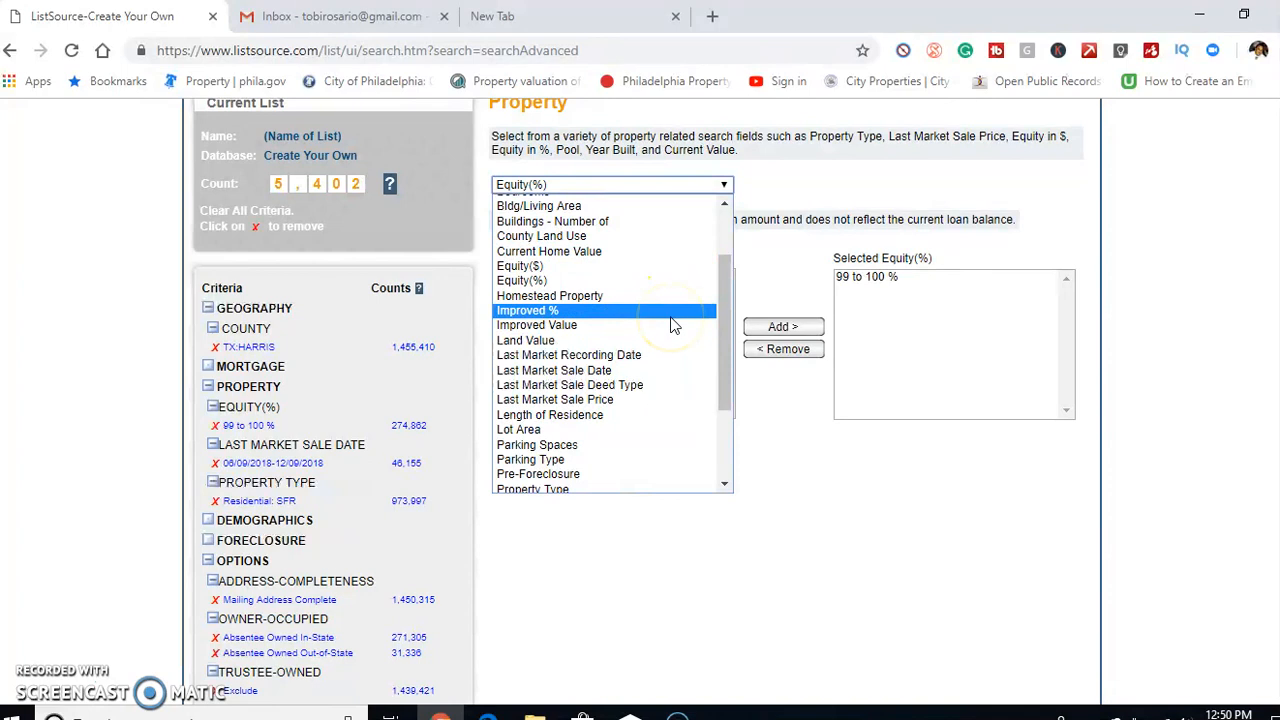
scroll(673, 327, "up", 2)
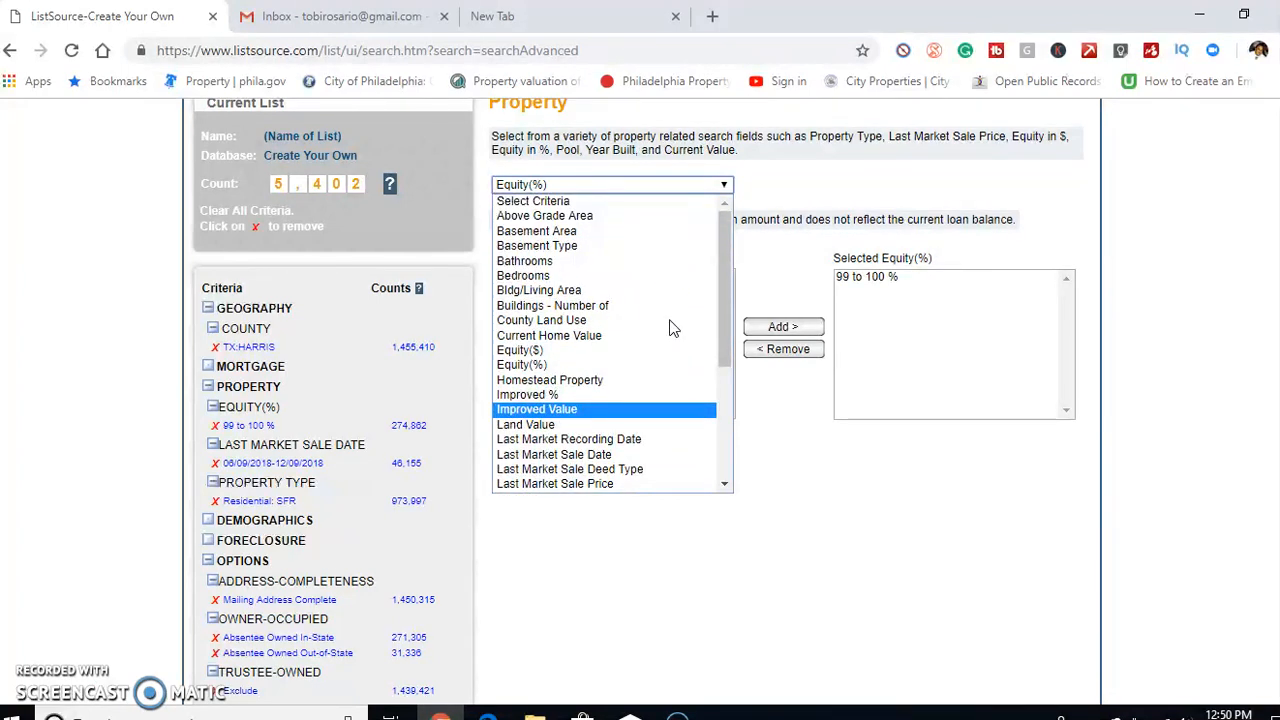
scroll(670, 335, "down", 5)
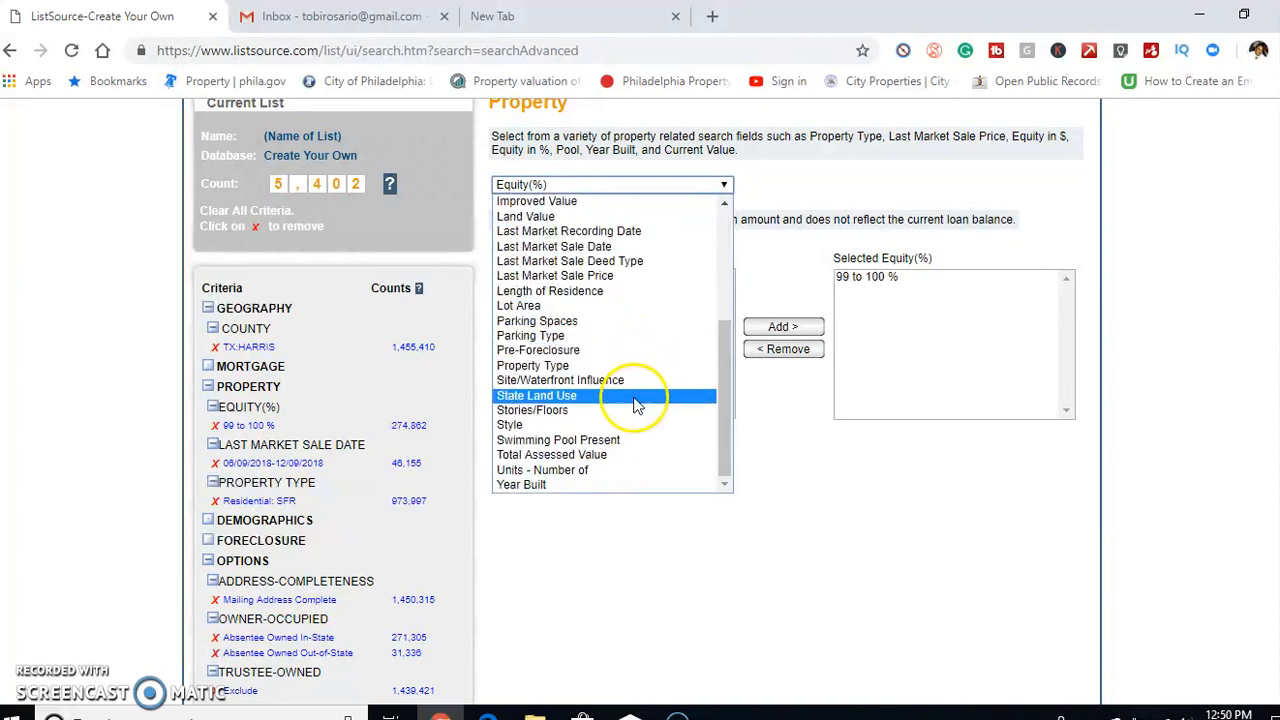
left_click(598, 454)
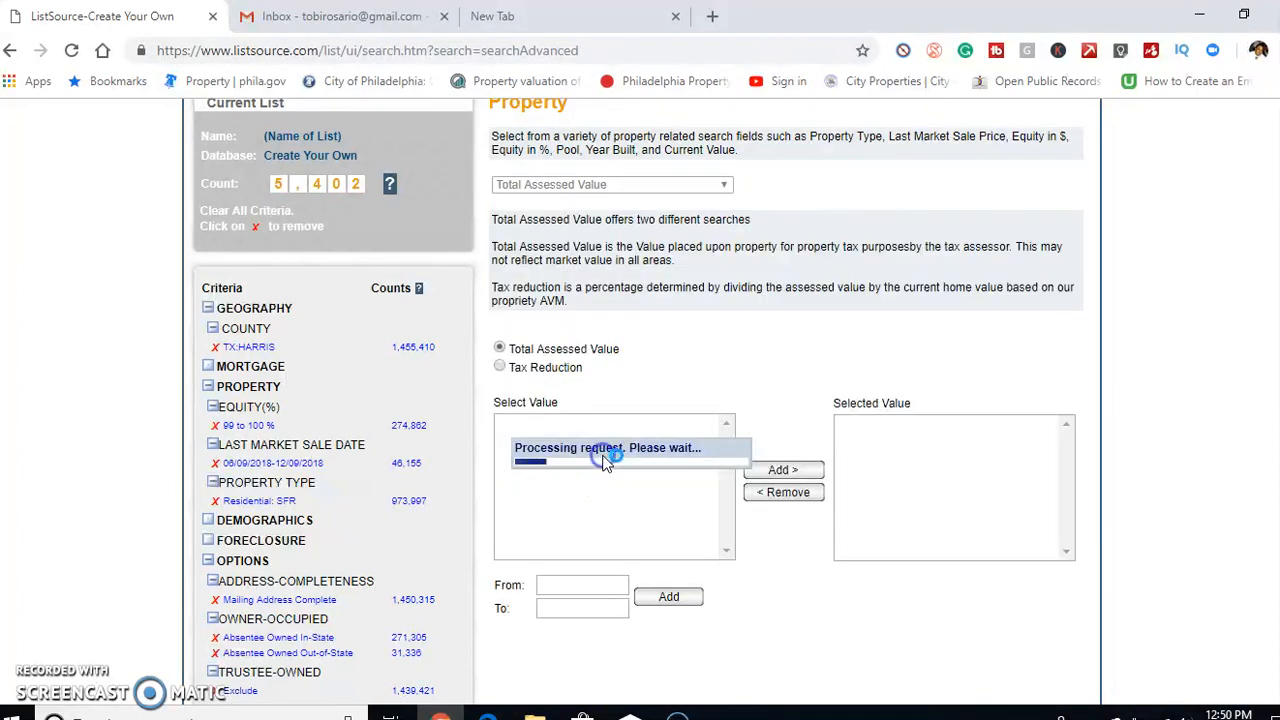
Add the total assessed value ranges $50,001-$100,000, $100,001-$200,000 and $200,001-$300,000 to the list criteria
left_click(595, 449)
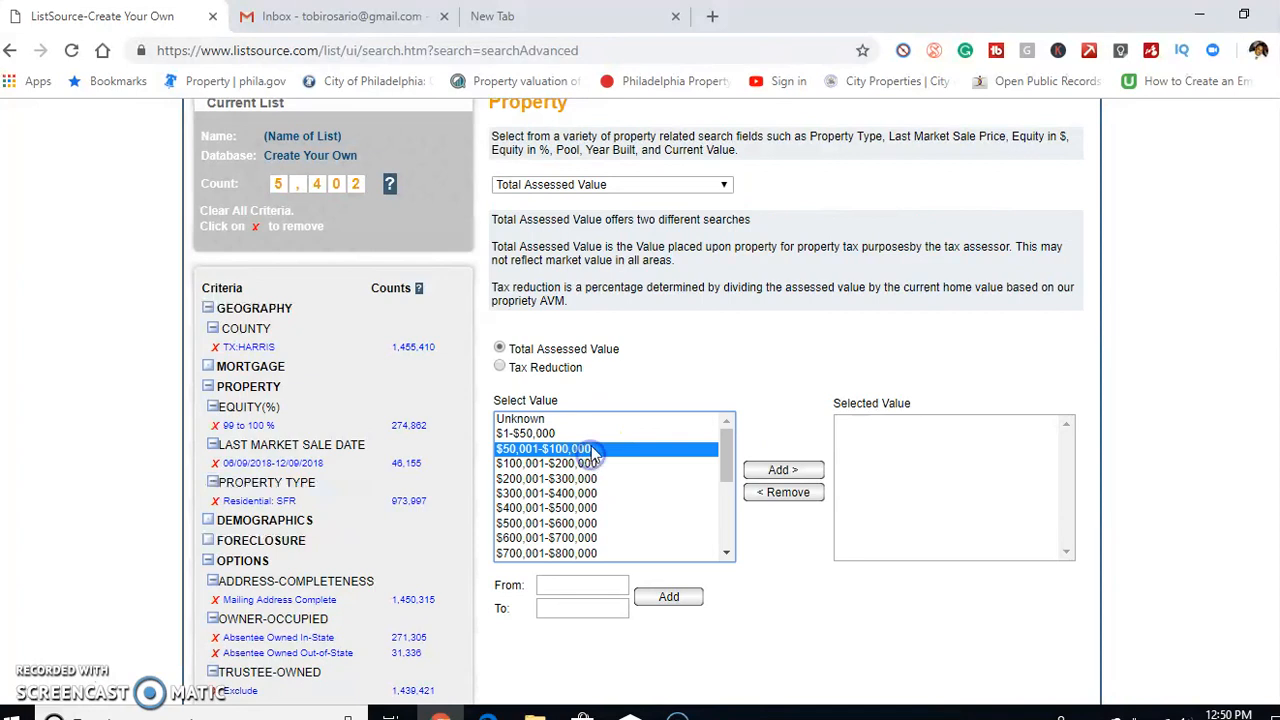
key("shift+Down")
key("shift+Down")
key("shift+Down")
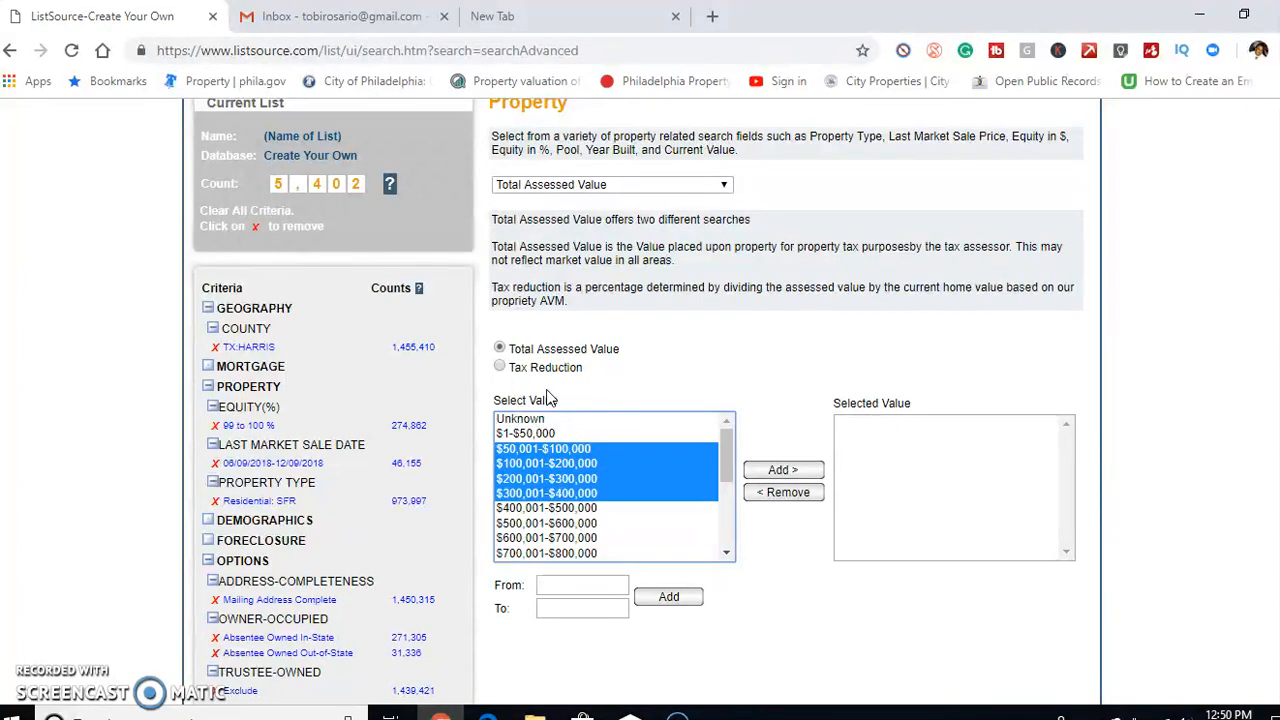
left_click(581, 449)
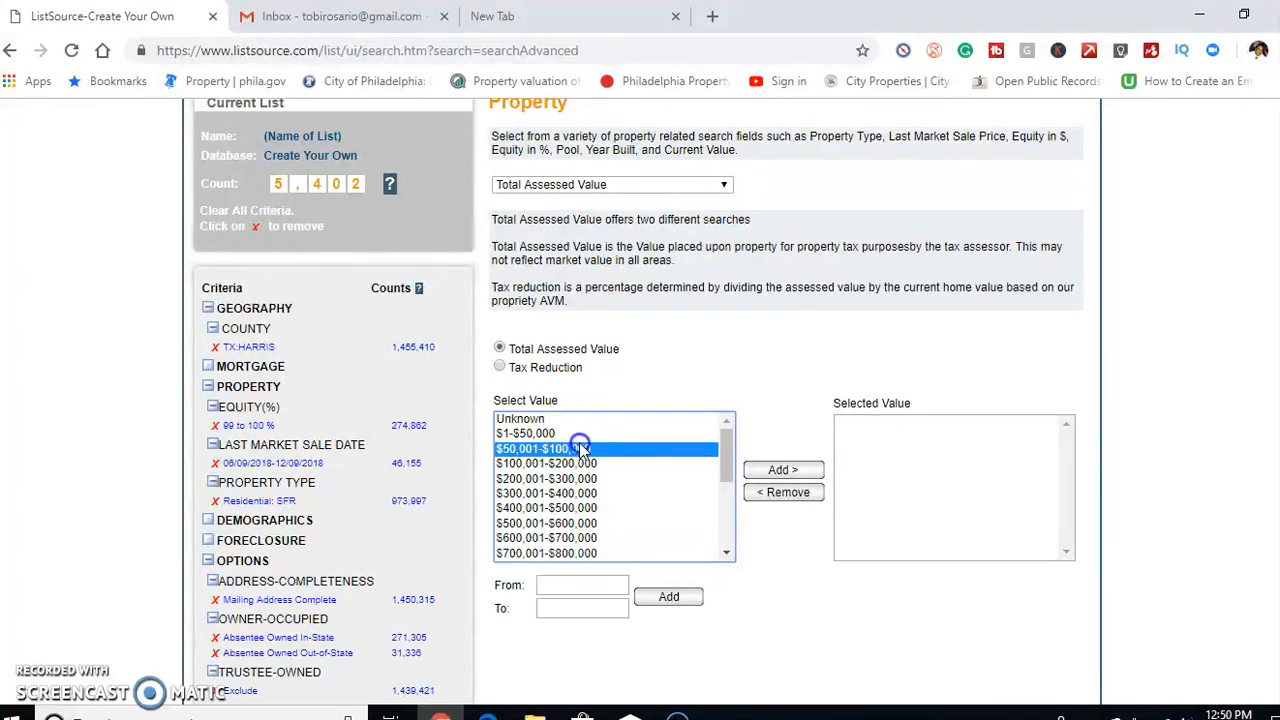
left_click(580, 484, "shift")
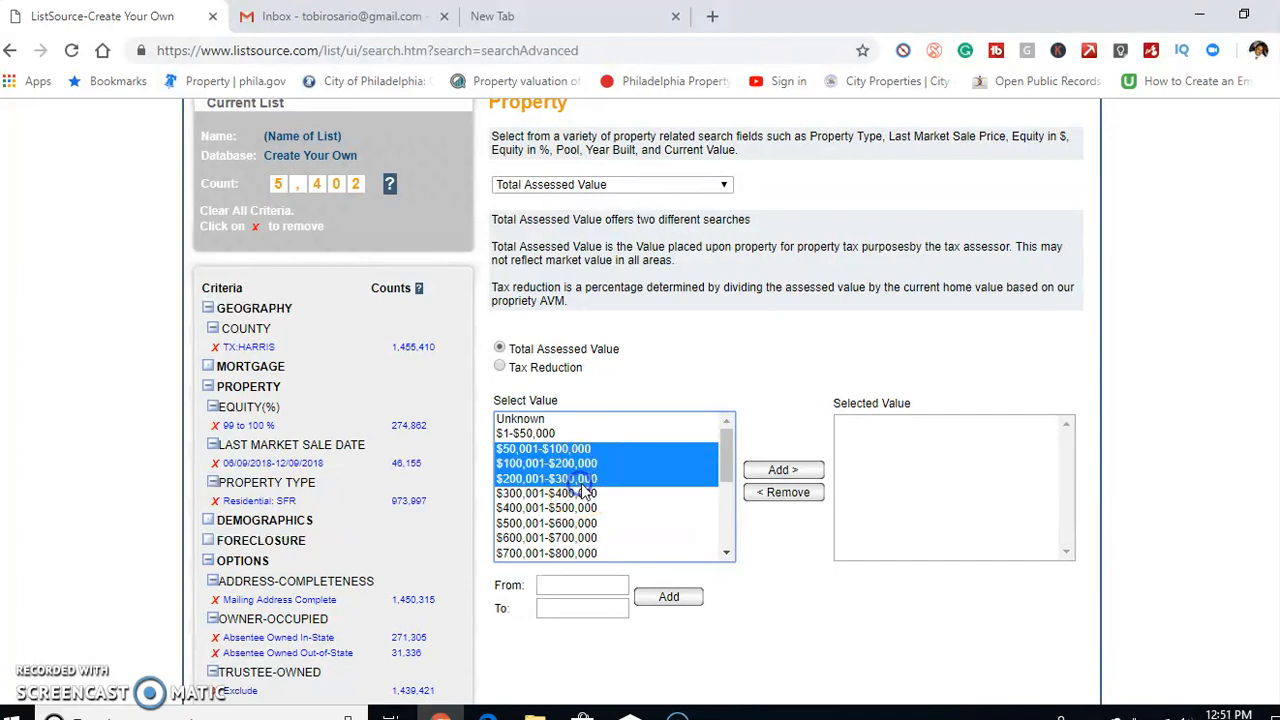
left_click(655, 599)
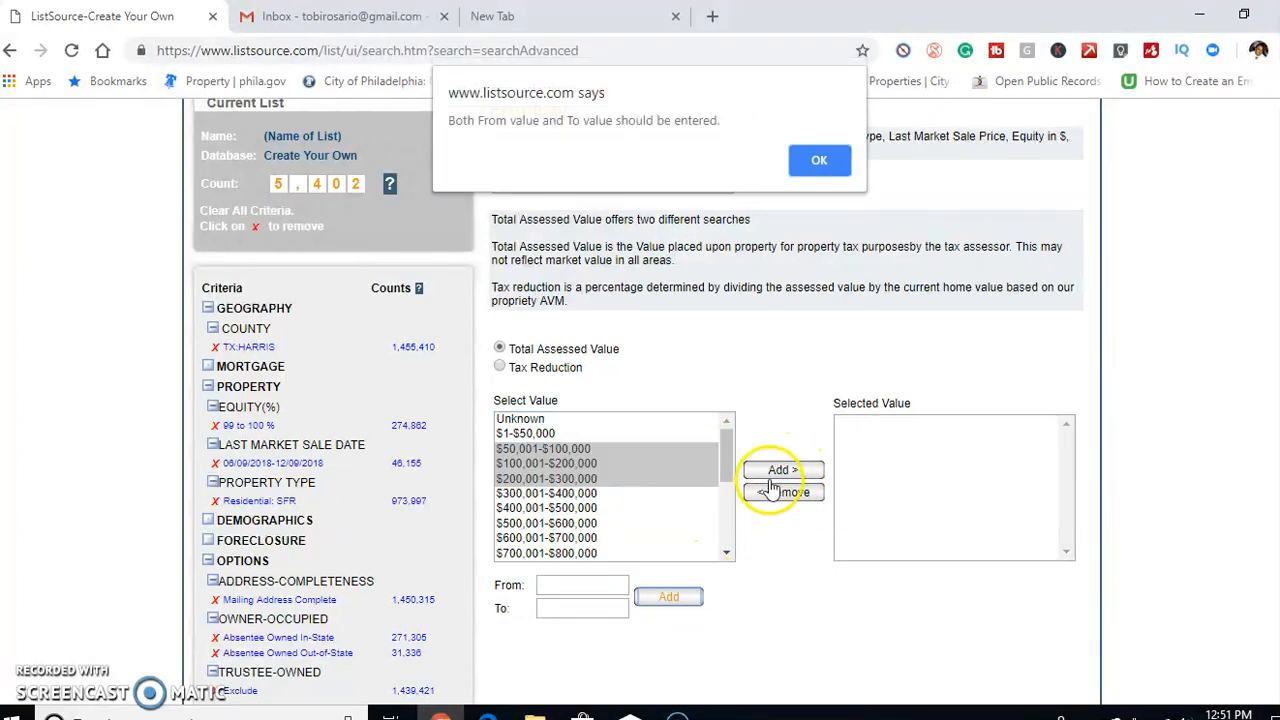
left_click(818, 161)
left_click(783, 471)
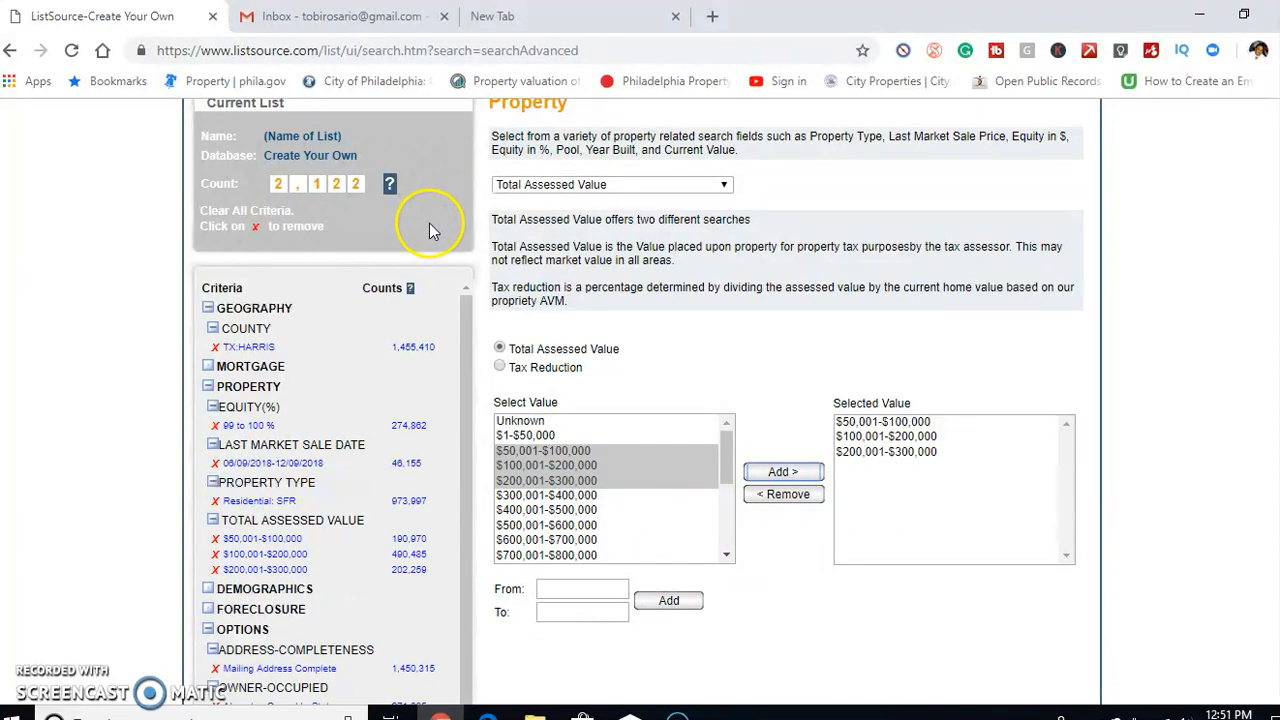
Review the list's selected criteria and its owner-occupancy, trustee-owned, corporate-owned and address completeness options
scroll(370, 460, "down", 1)
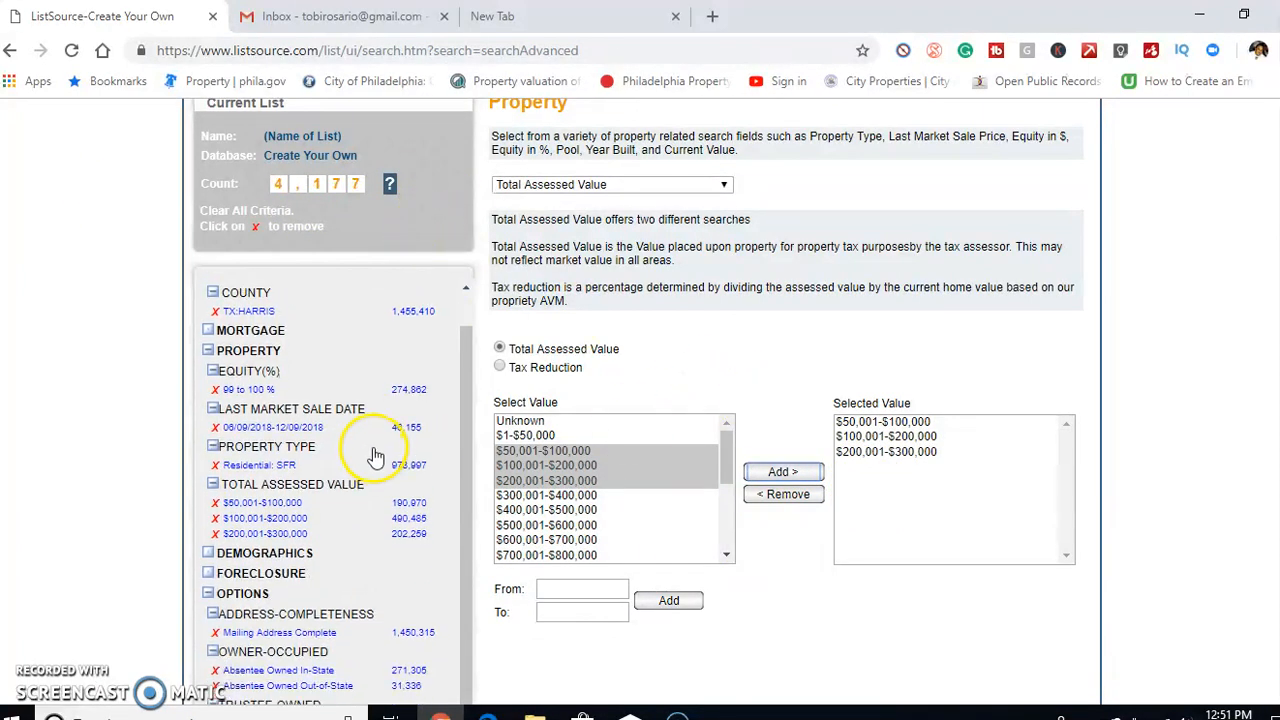
scroll(340, 388, "up", 1)
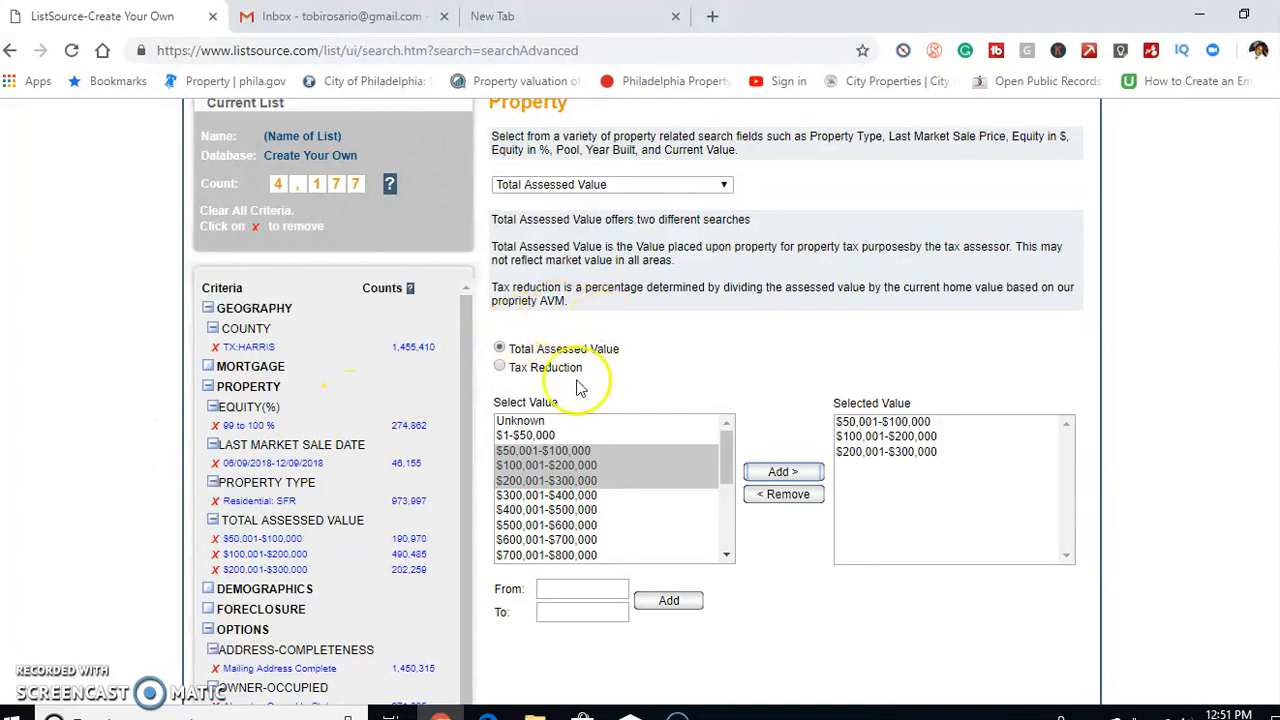
scroll(640, 400, "down", 3)
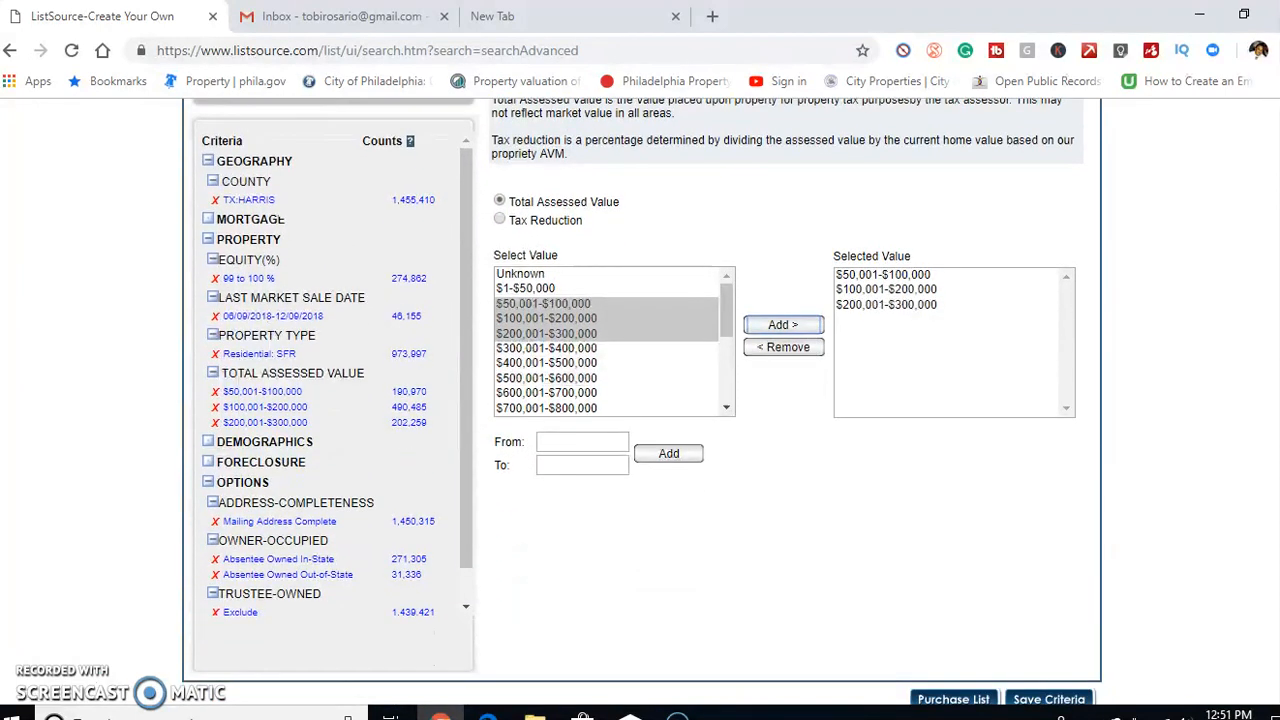
scroll(972, 510, "up", 1)
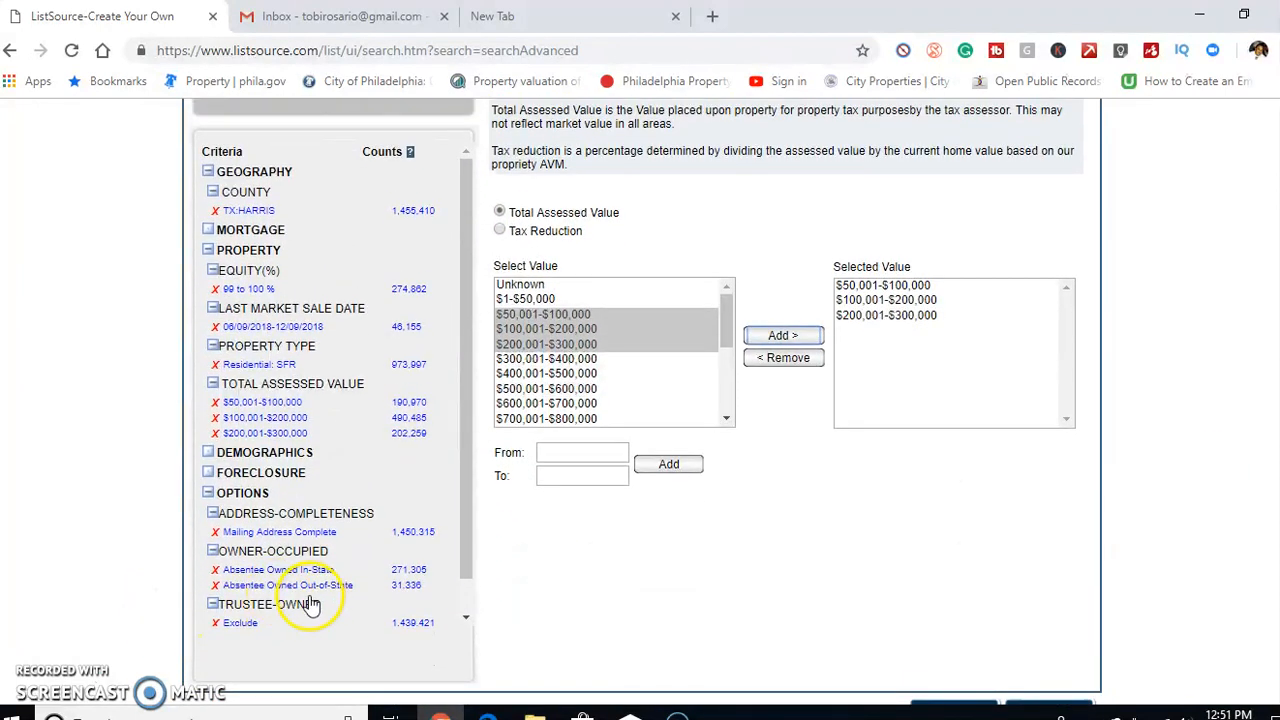
scroll(429, 480, "up", 8)
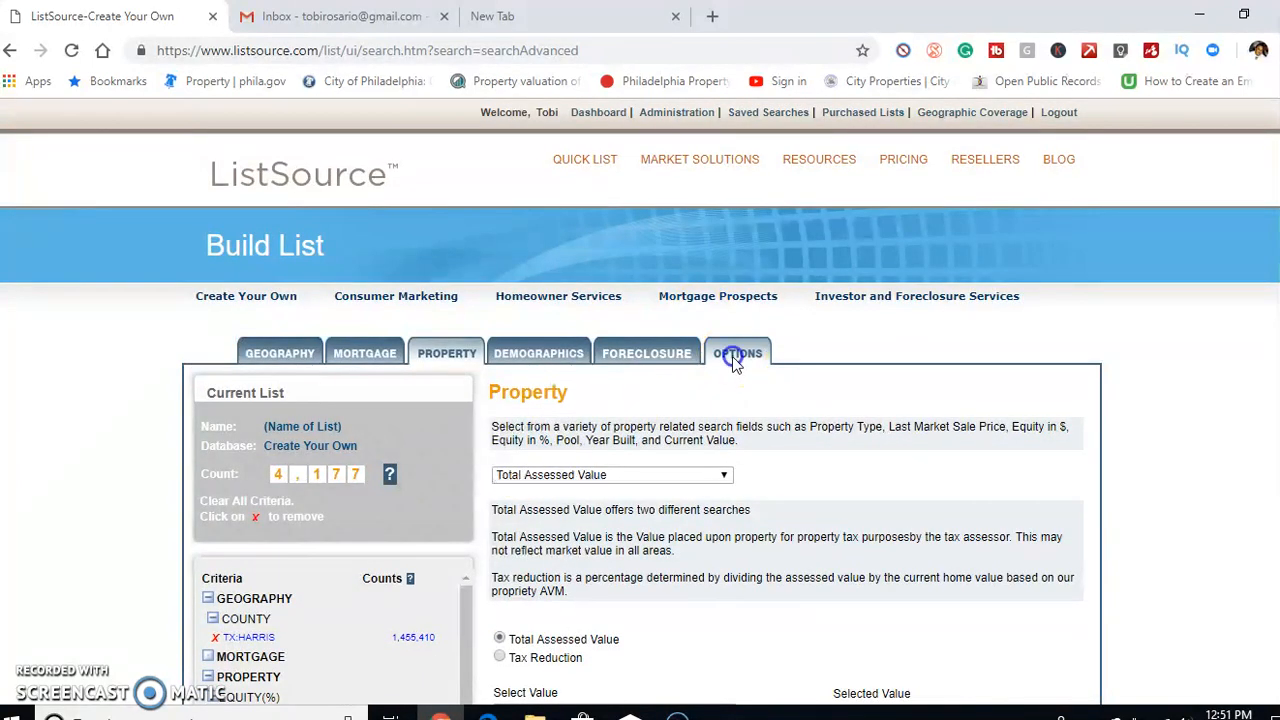
left_click(735, 352)
scroll(730, 416, "down", 3)
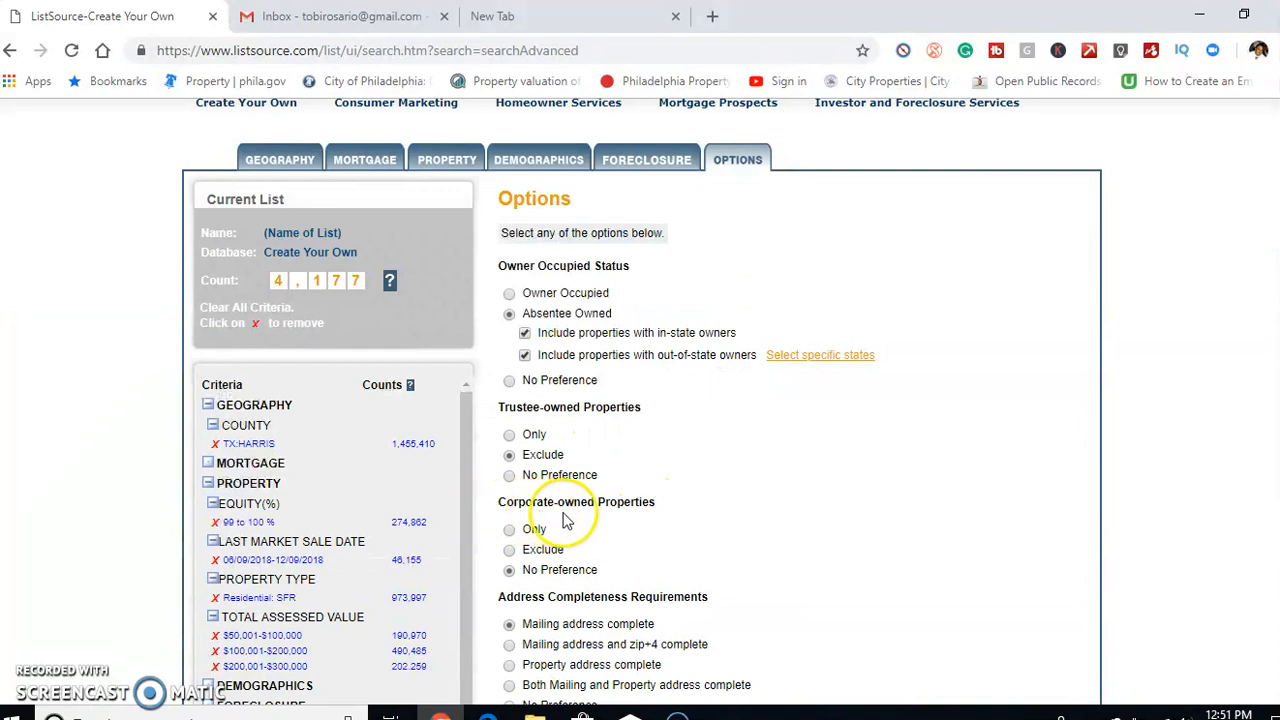
scroll(758, 482, "down", 3)
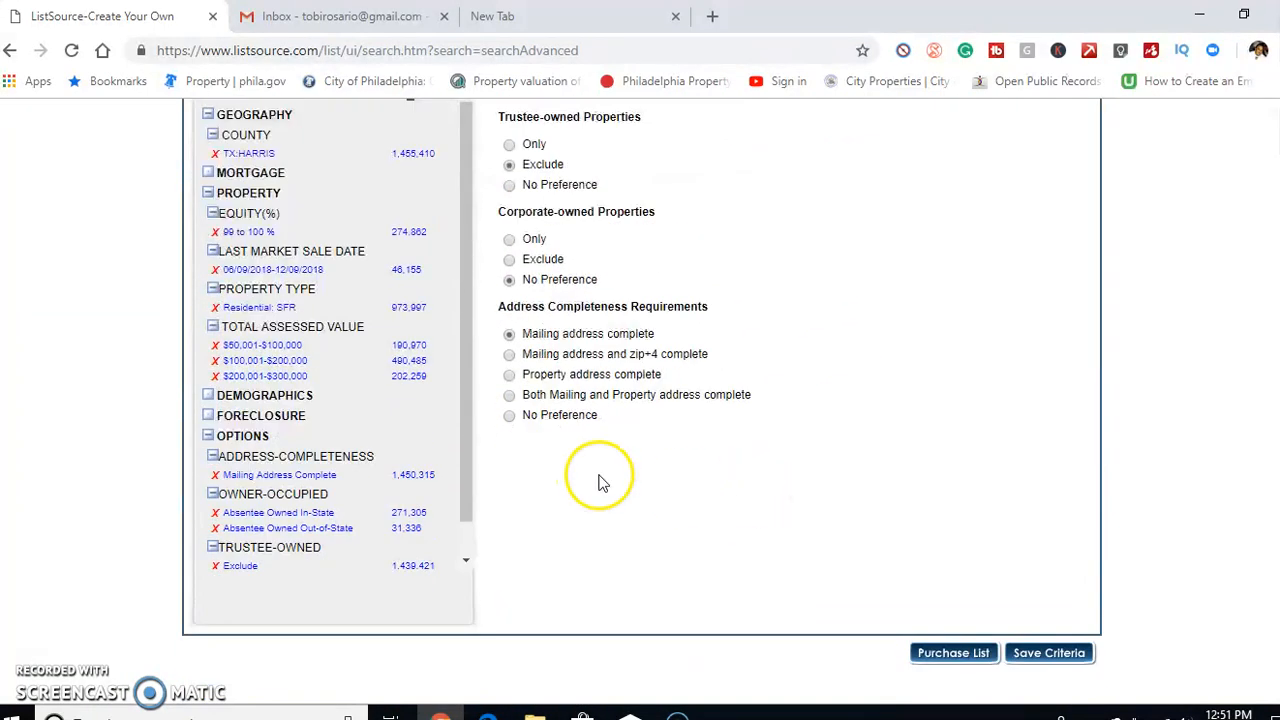
Proceed to purchasing the list and set the partial purchase to a custom selection grouped by ZIP Code
left_click(958, 653)
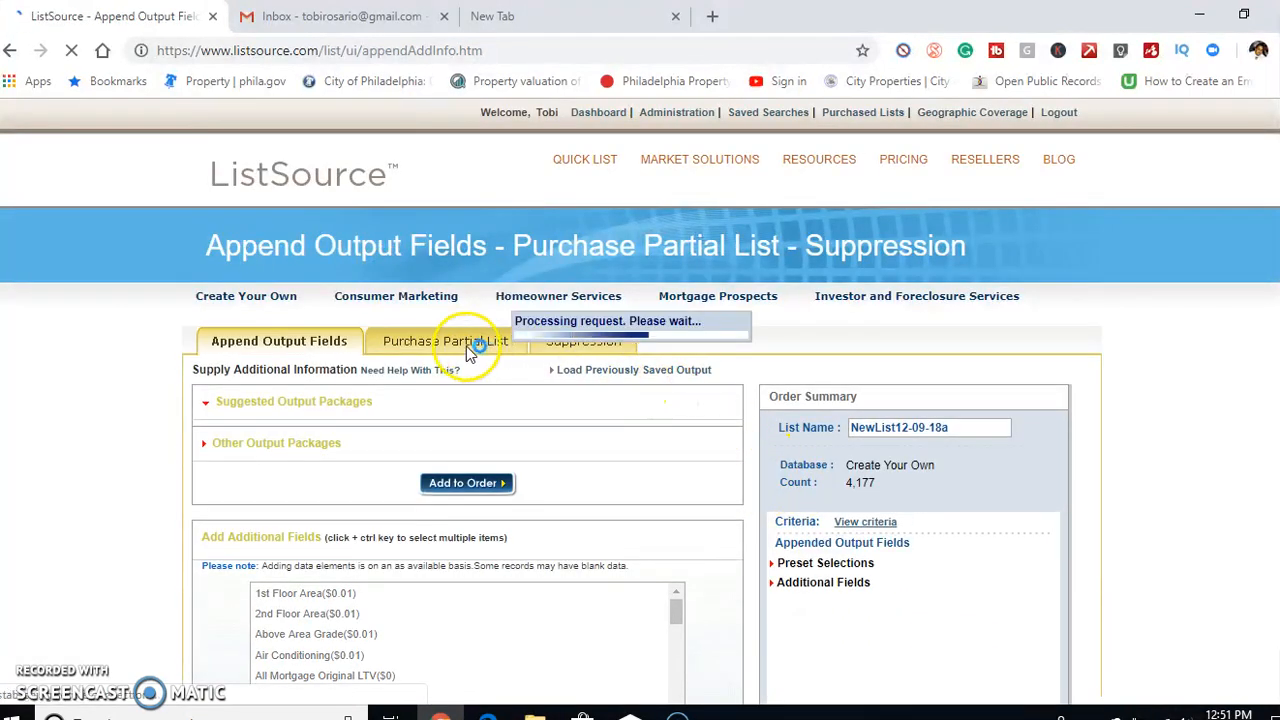
left_click(462, 350)
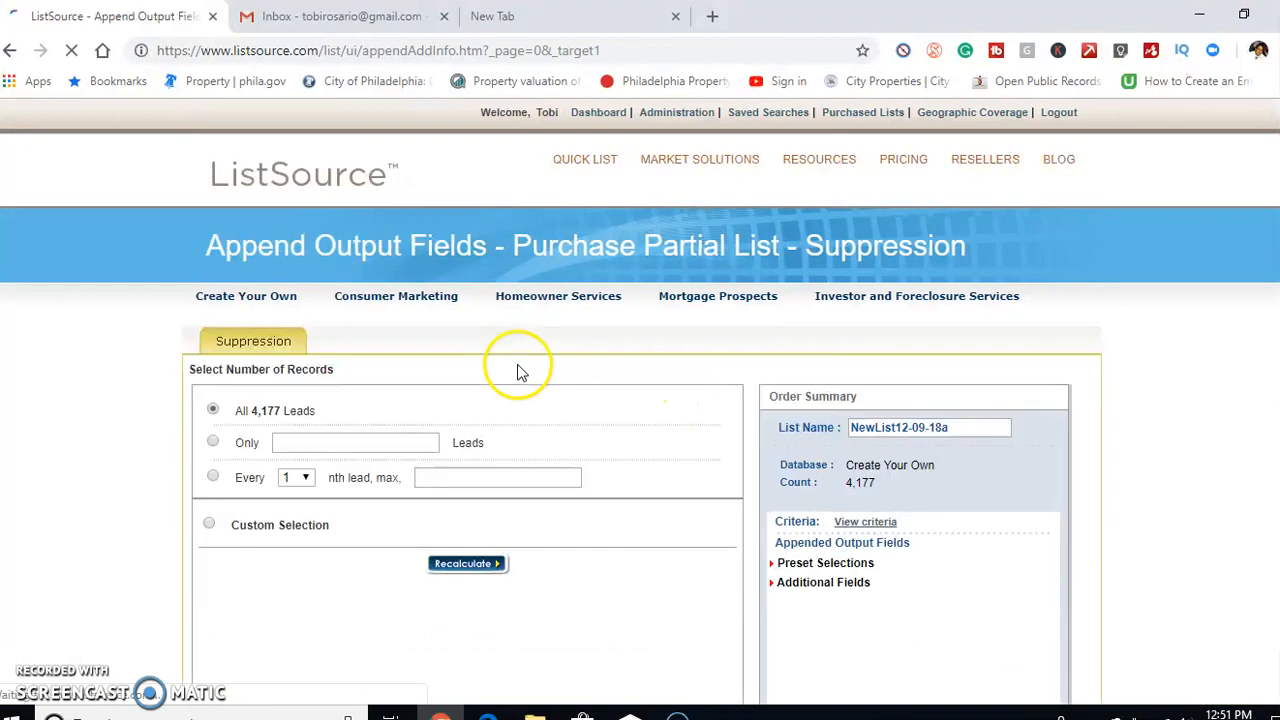
left_click(211, 527)
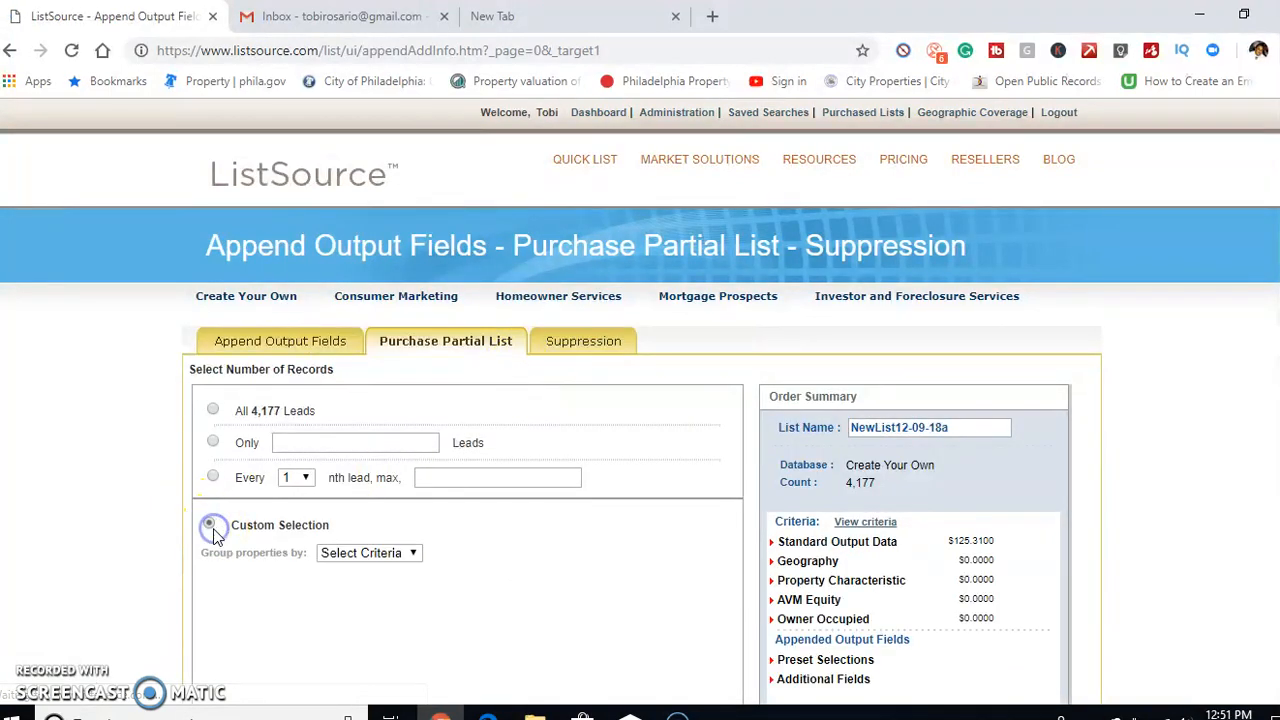
left_click(350, 559)
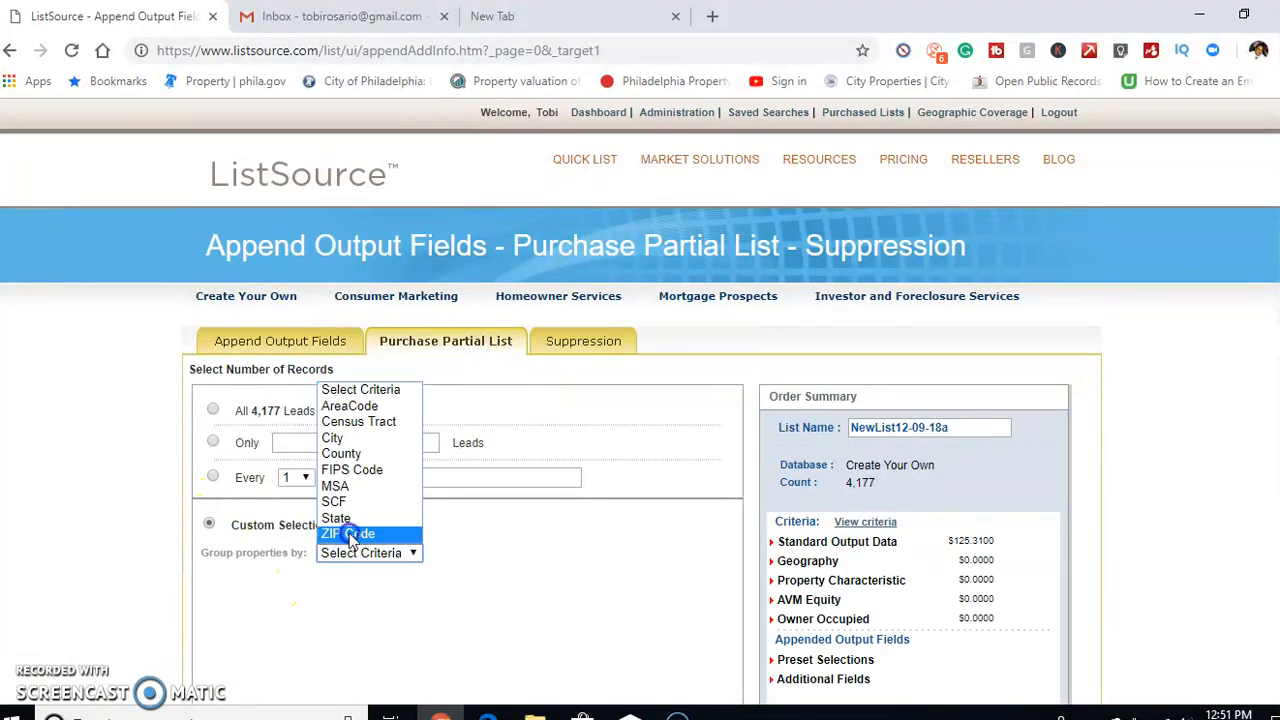
left_click(350, 533)
scroll(489, 478, "down", 1)
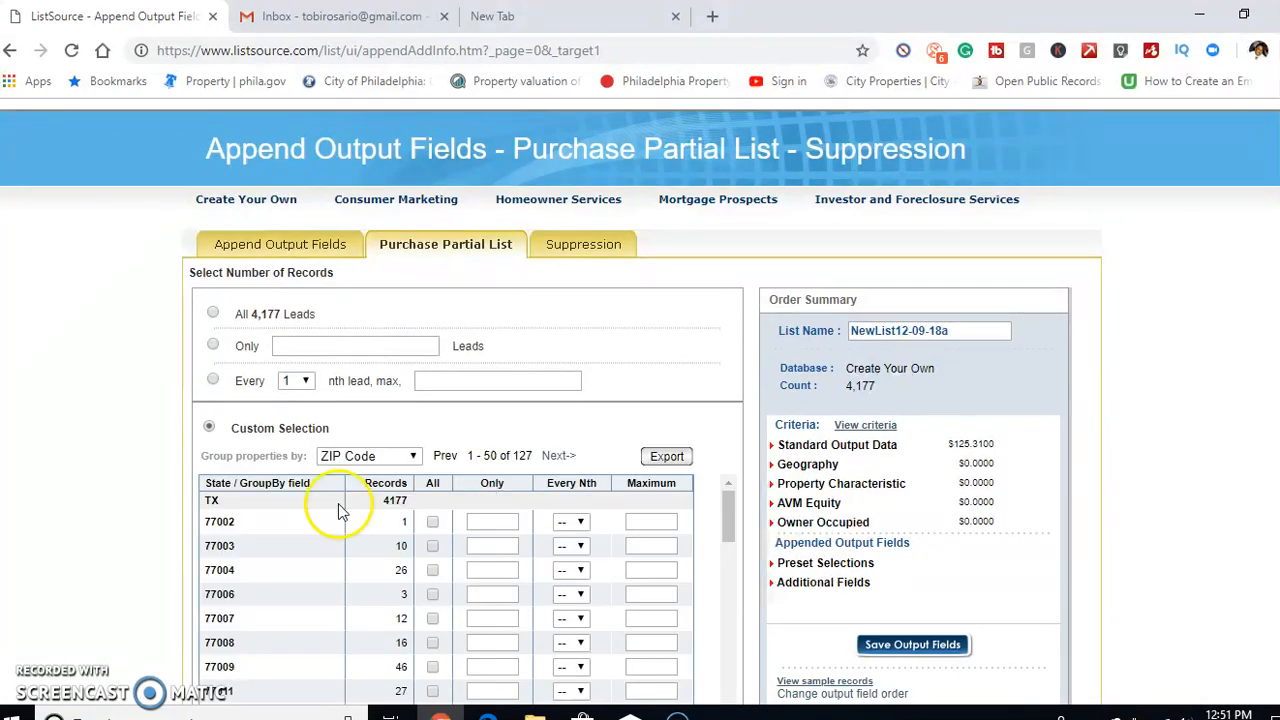
Export the ZIP Code grouping by email, entering the account owner's address as sender and recipient and the comment "houston zips"
left_click(667, 456)
left_click(200, 193)
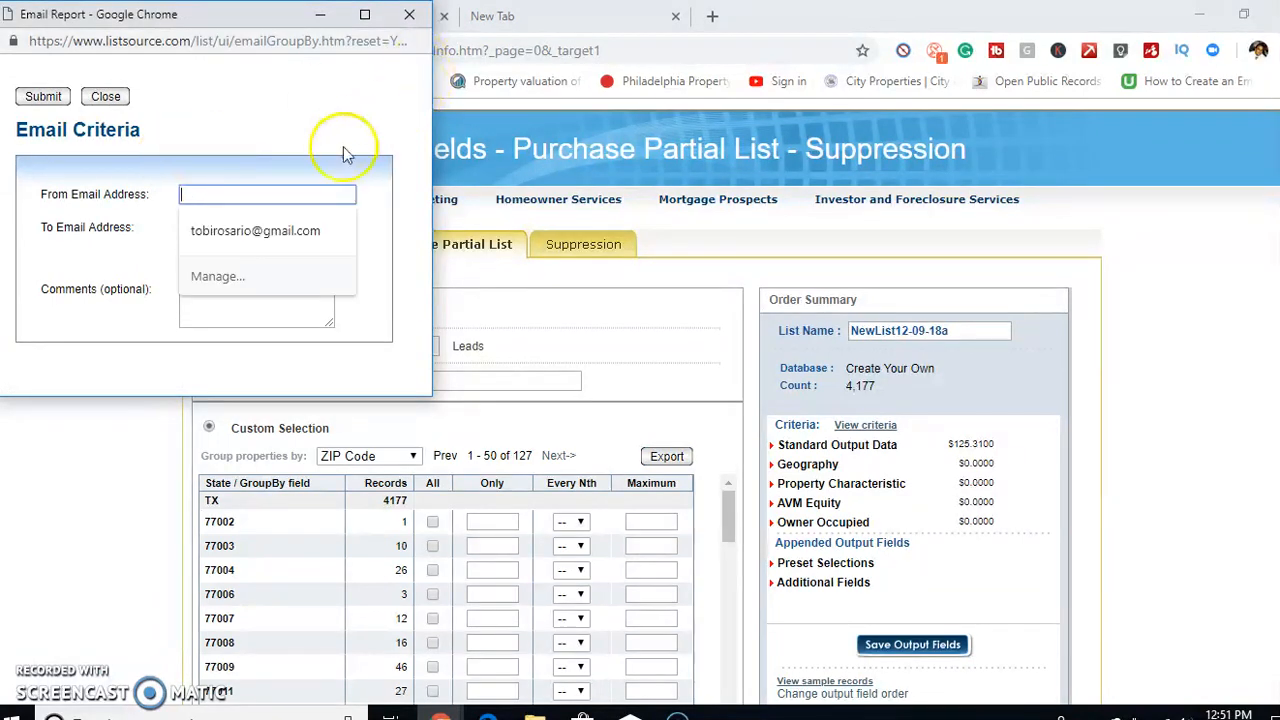
left_click(275, 230)
left_click(230, 300)
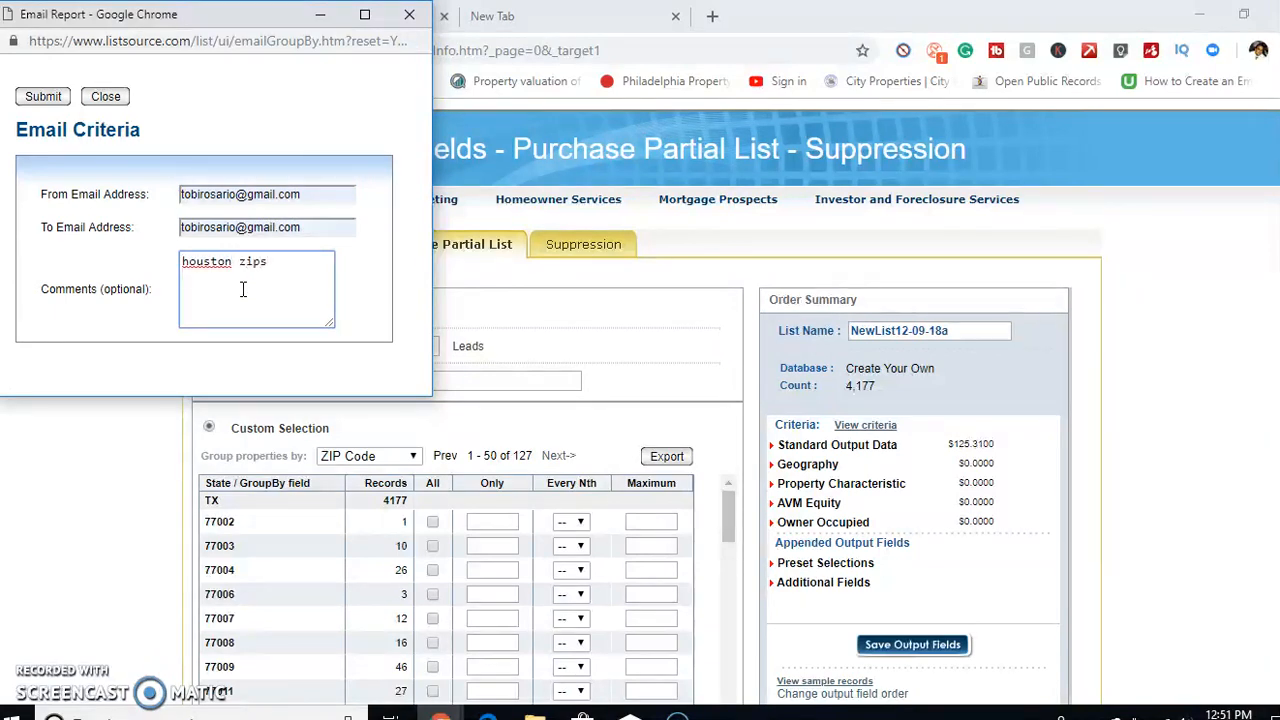
left_click(40, 96)
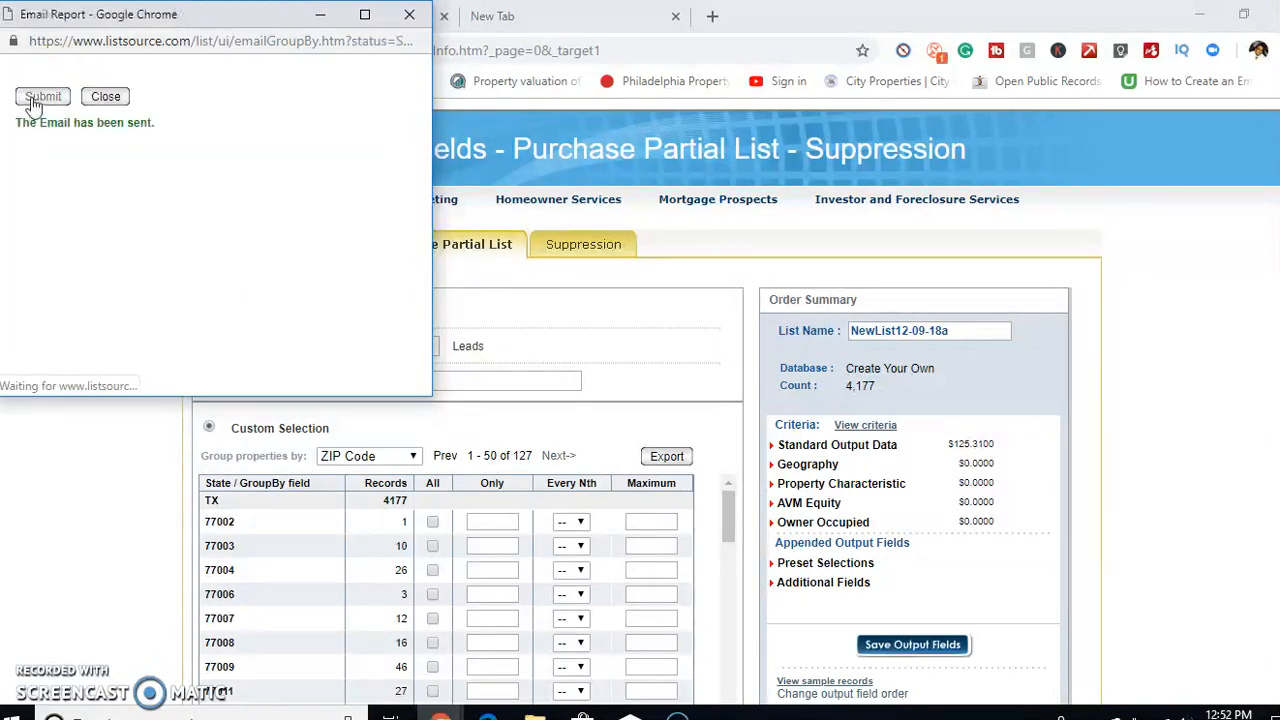
left_click(105, 96)
Switch to Gmail and save the emailed GroupbyDataList.csv attachment to Google Drive
left_click(340, 16)
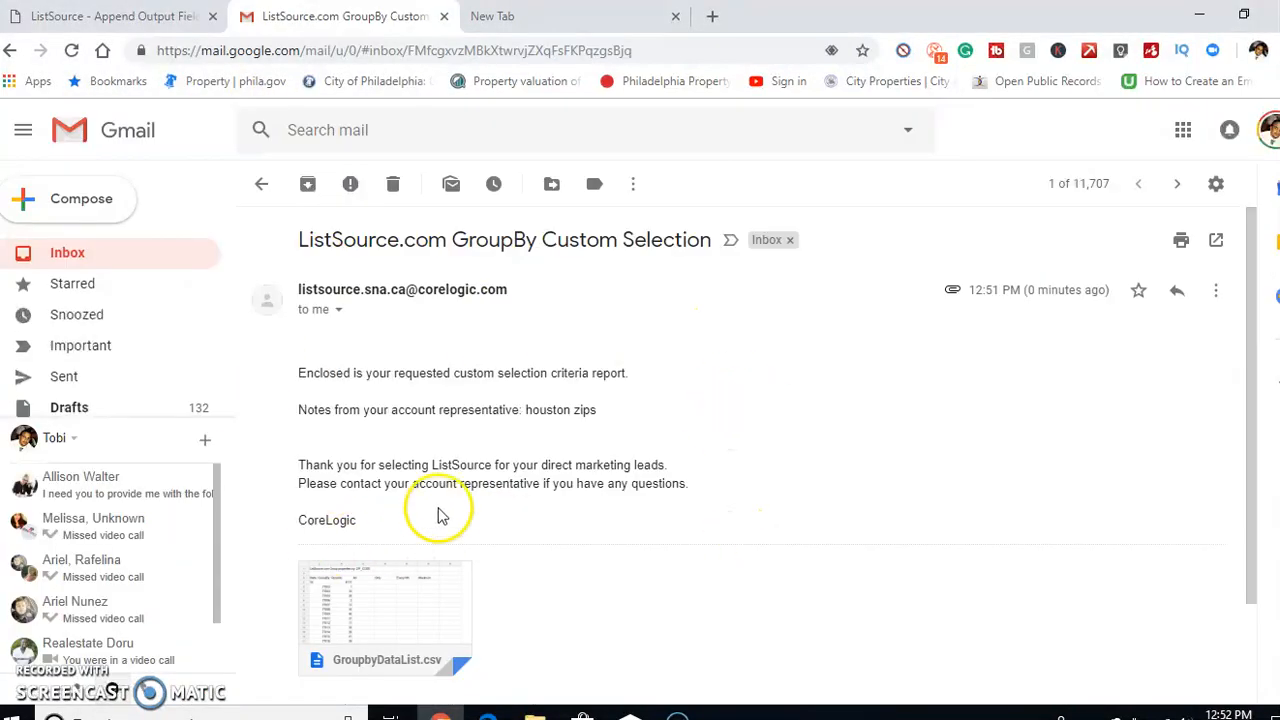
scroll(440, 520, "down", 2)
mouse_move(371, 506)
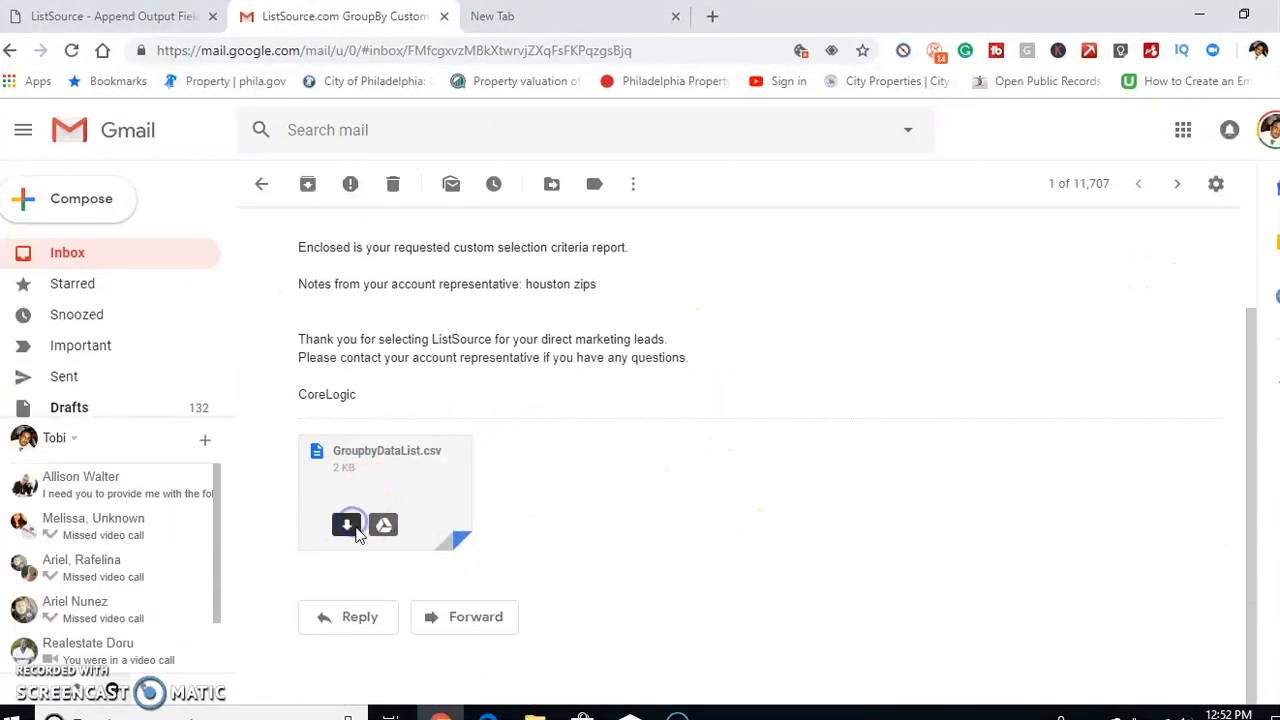
left_click(347, 525)
left_click(583, 432)
left_click(387, 520)
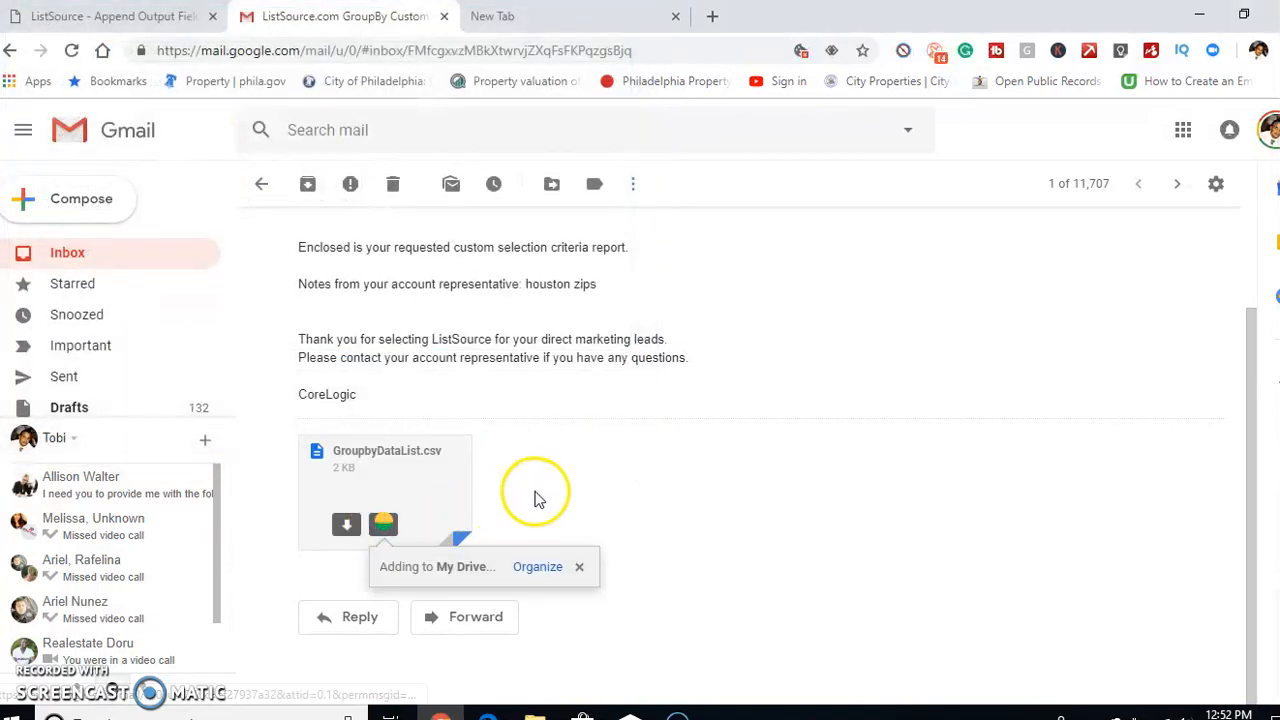
Preview the GroupbyDataList.csv attachment and open it in Google Sheets
left_click(409, 466)
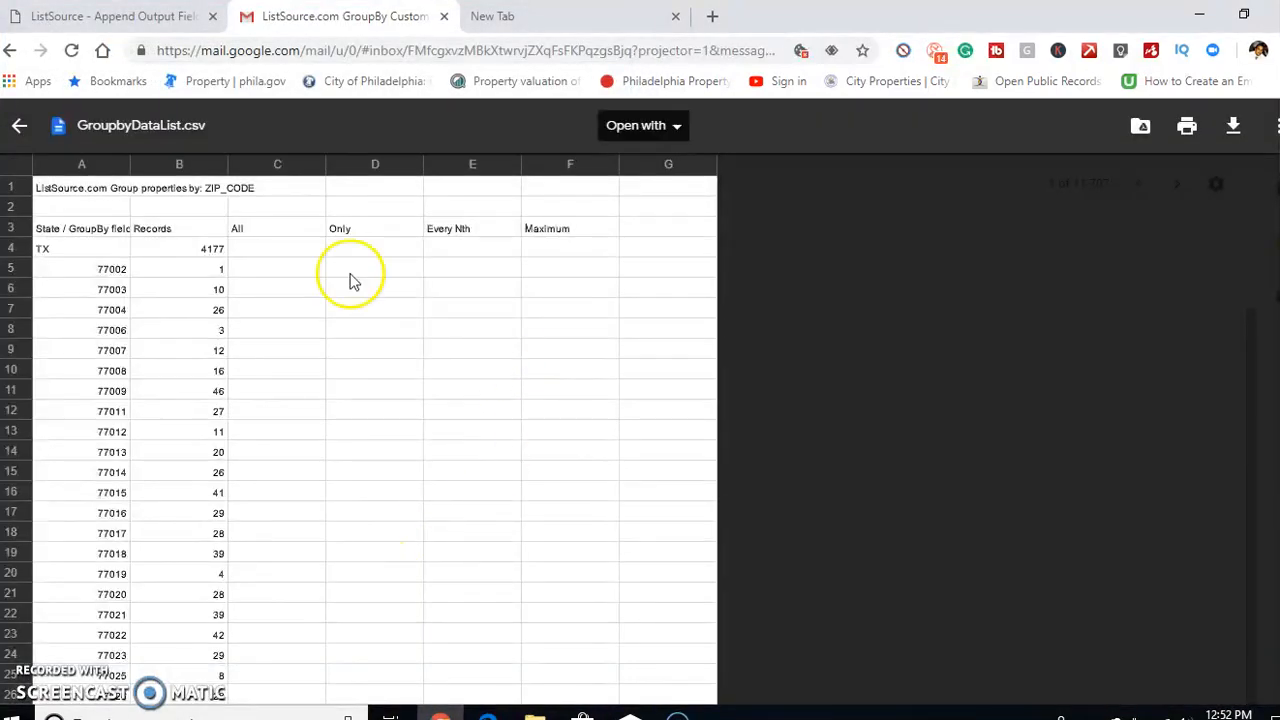
left_click(632, 127)
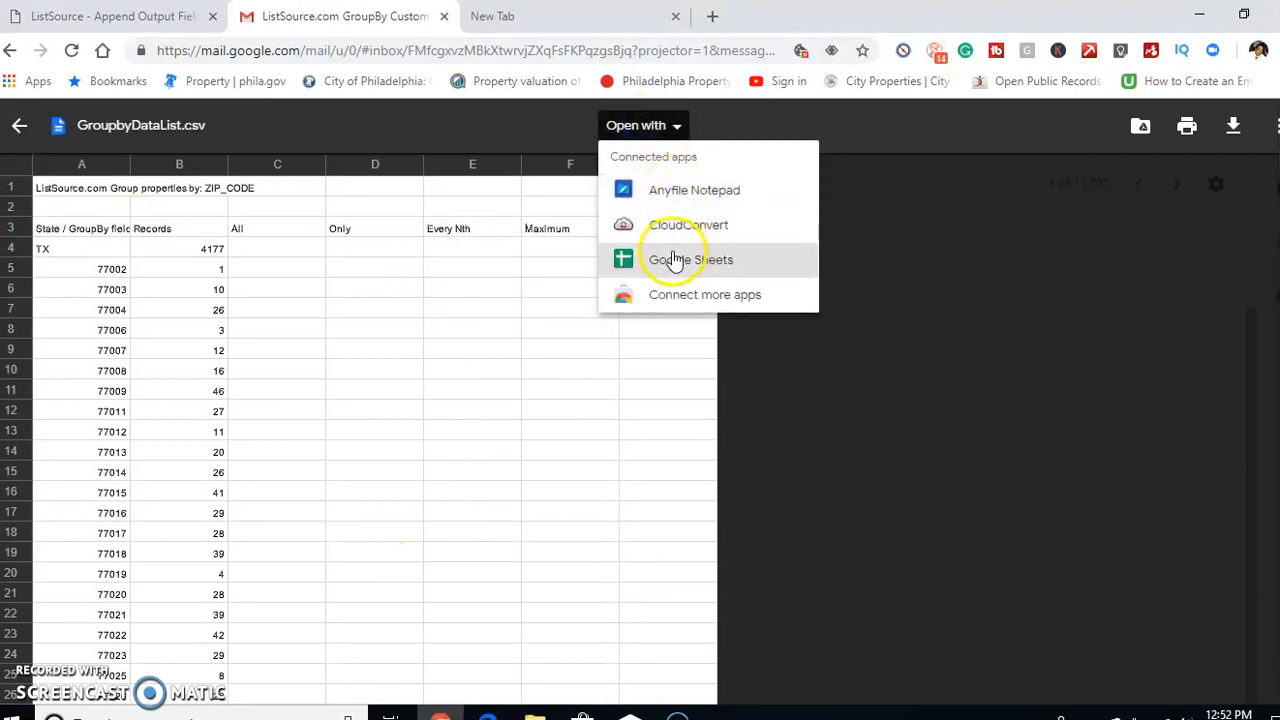
left_click(675, 260)
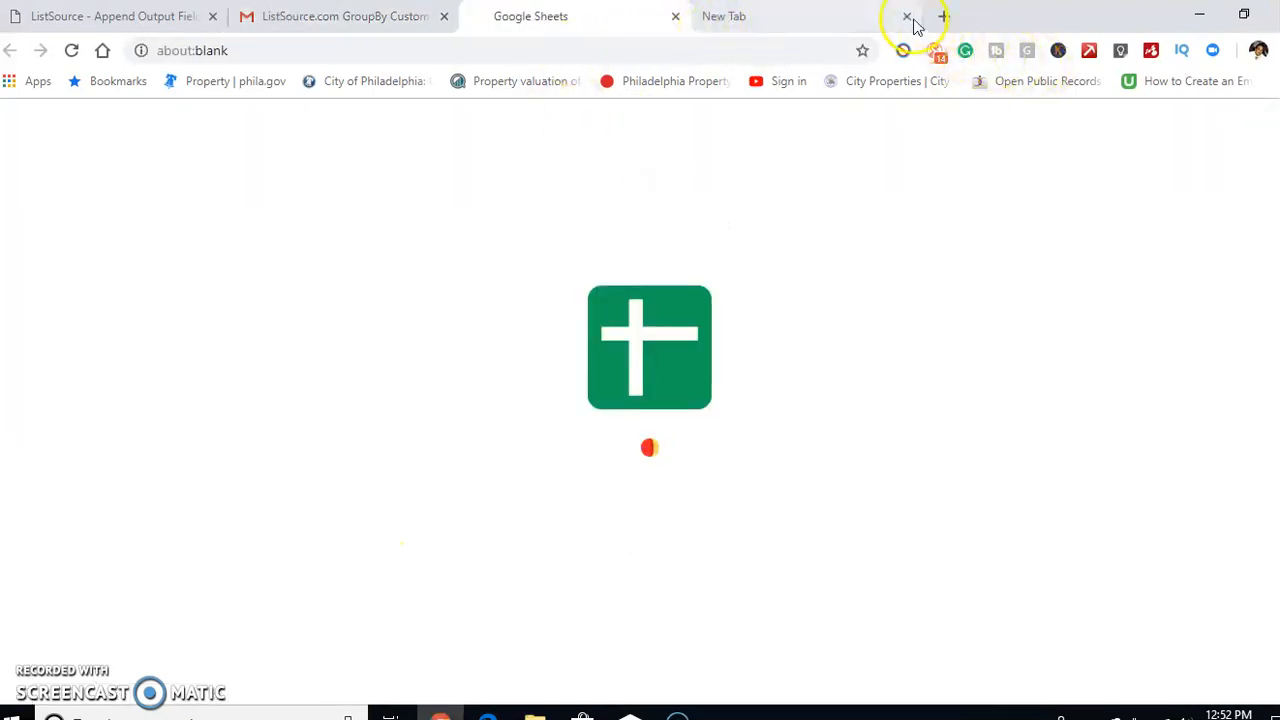
left_click(705, 18)
left_click(592, 16)
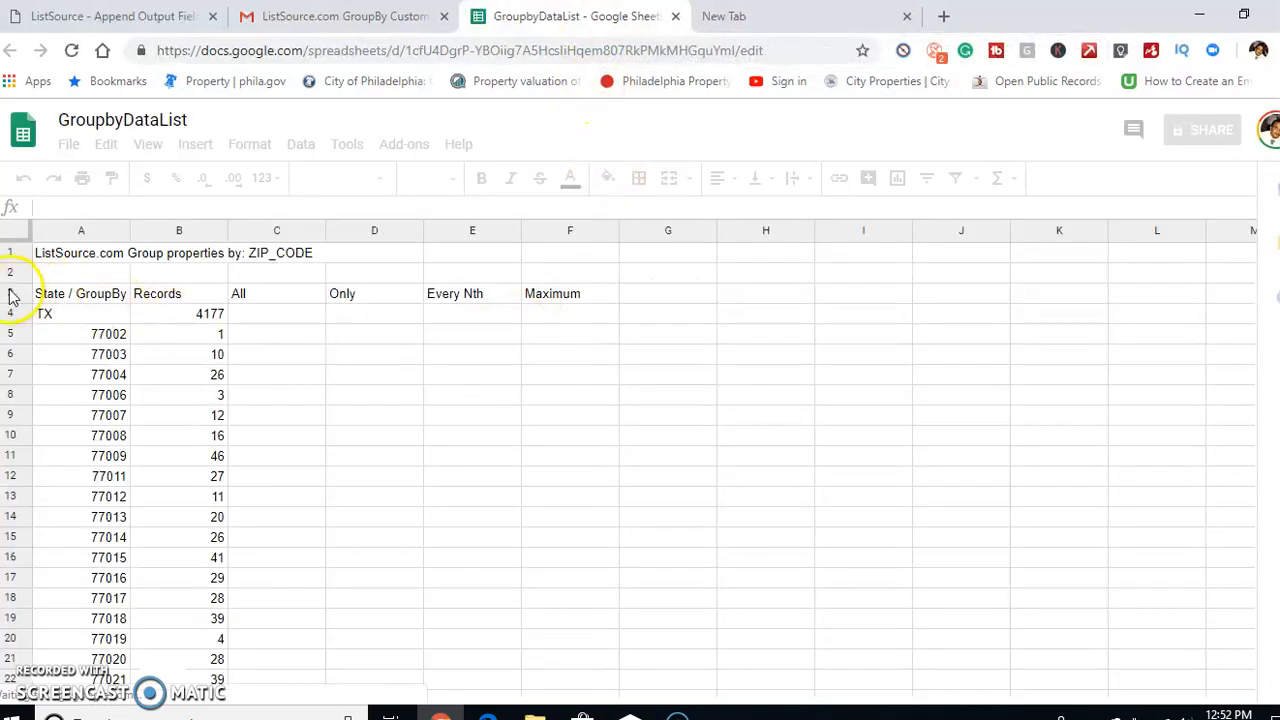
Delete rows 1–3, which hold the ListSource title and the column headers, from the GroupbyDataList sheet
left_click_drag(10, 293, 70, 275)
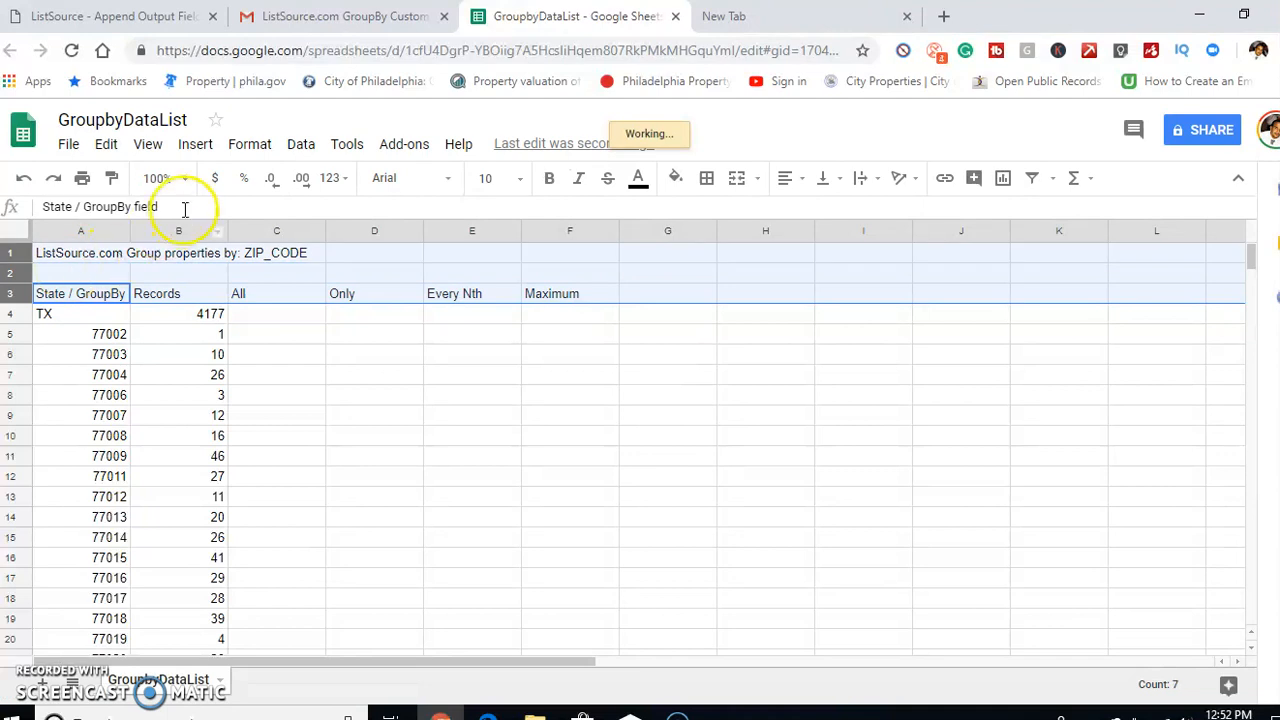
right_click(168, 262)
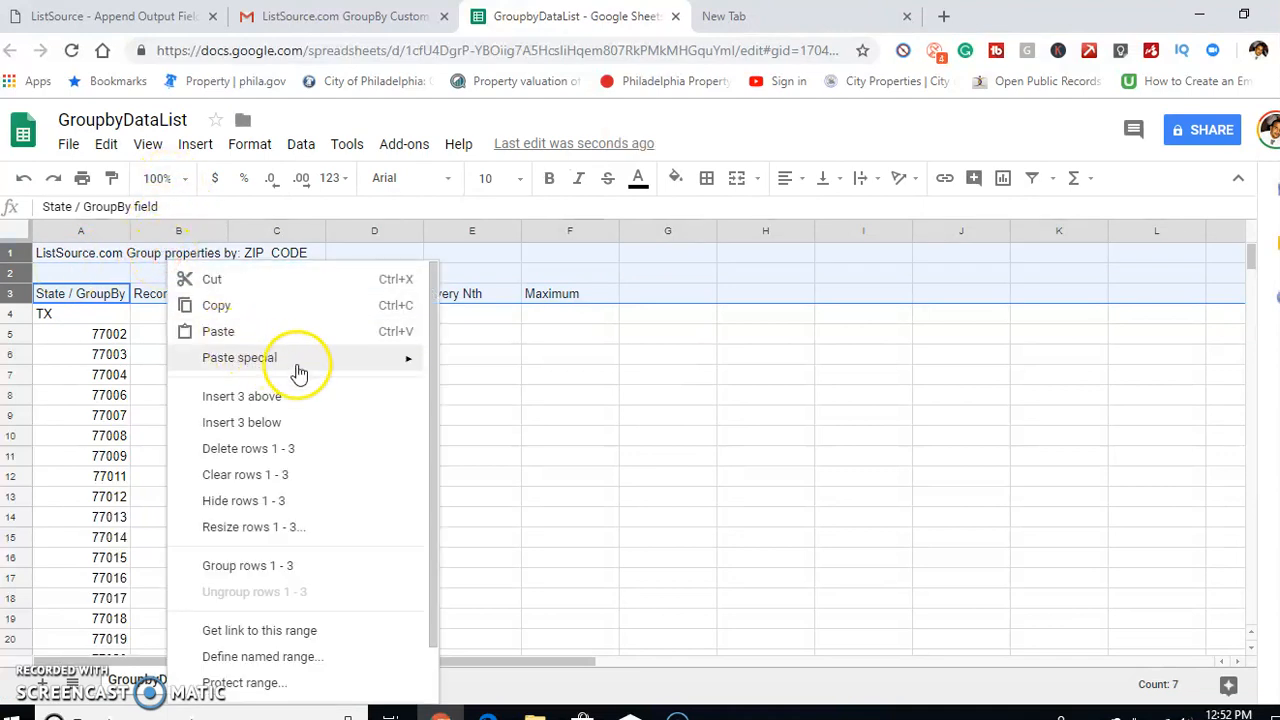
left_click(304, 462)
Delete rows 1–2, the empty row and the TX total row, above the ZIP Code list
left_click(22, 250)
left_click(11, 256)
left_click_drag(11, 283, 3, 254)
left_click(408, 354)
left_click(10, 270)
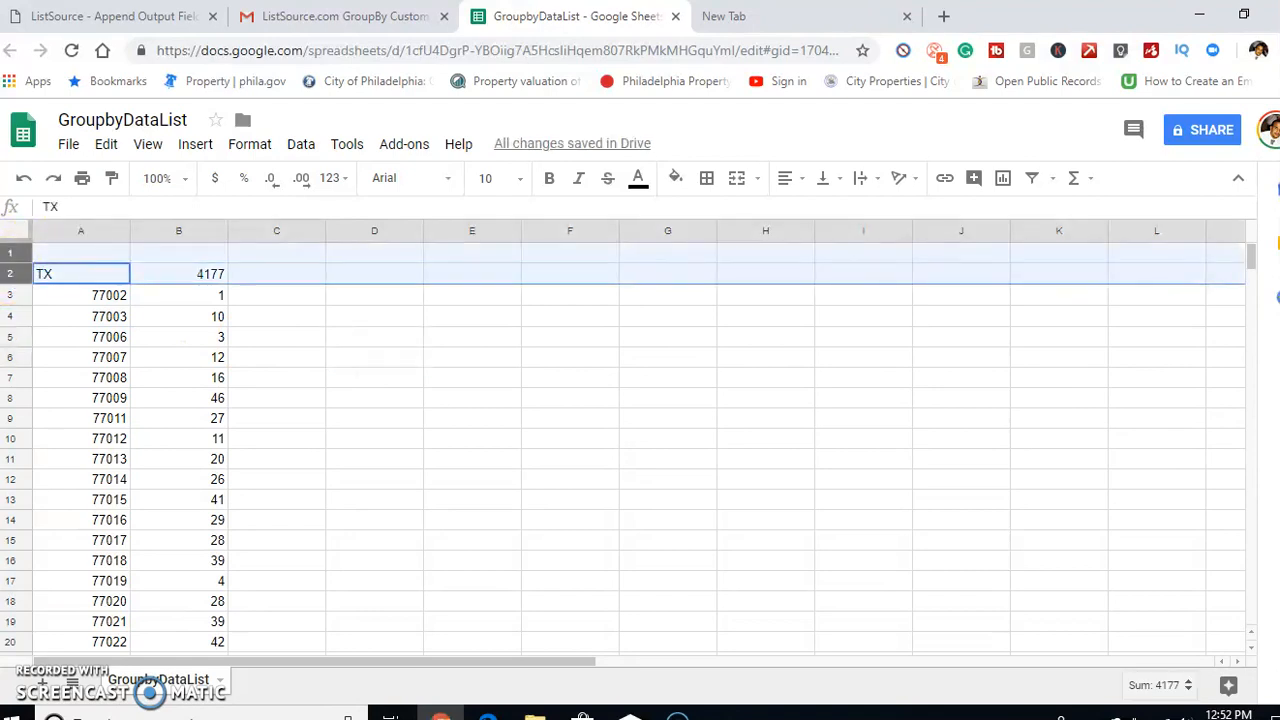
right_click(22, 260)
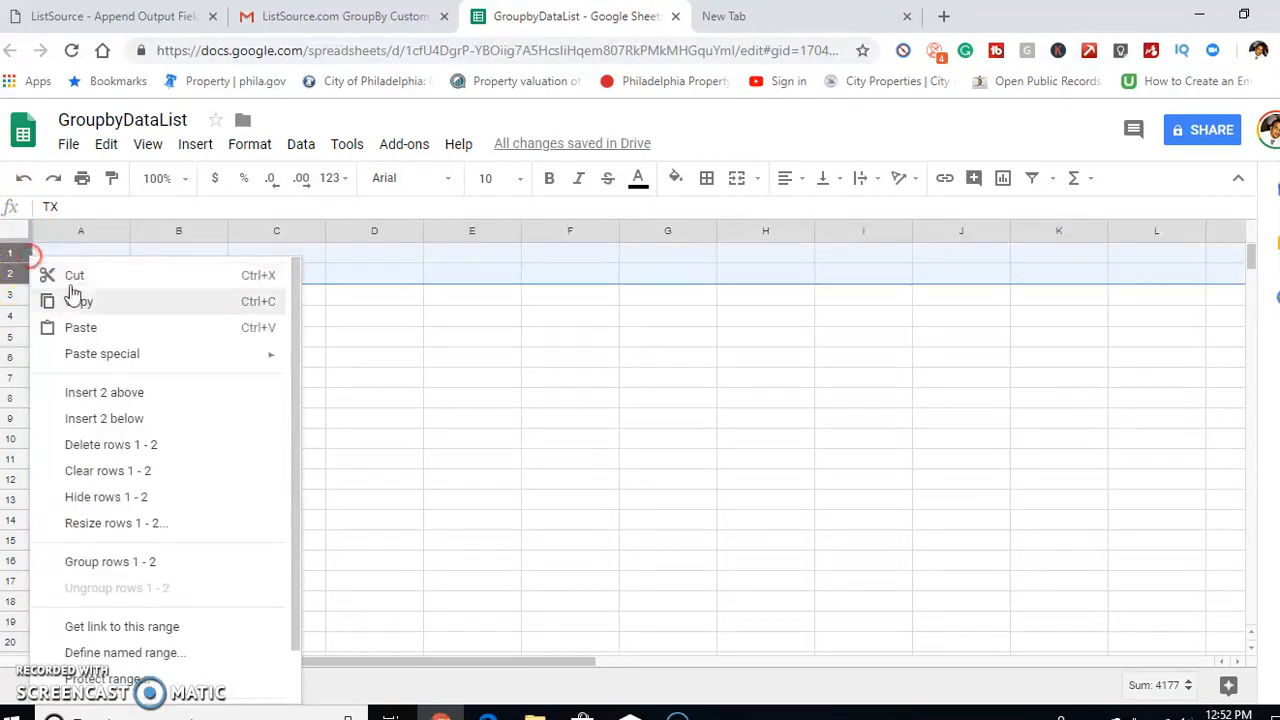
left_click(149, 443)
Sort the sheet Z → A by column B so the ZIP Codes run from most to fewest records
left_click(214, 235)
left_click(216, 236)
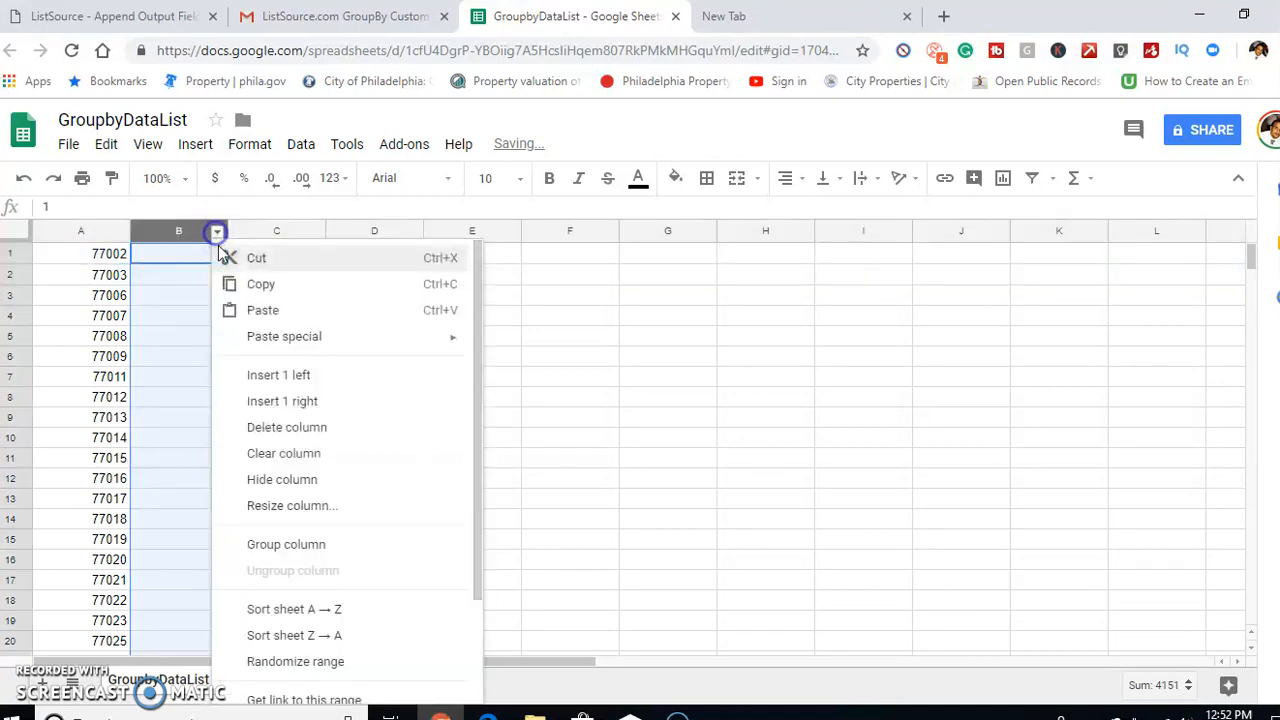
left_click(330, 638)
left_click(395, 386)
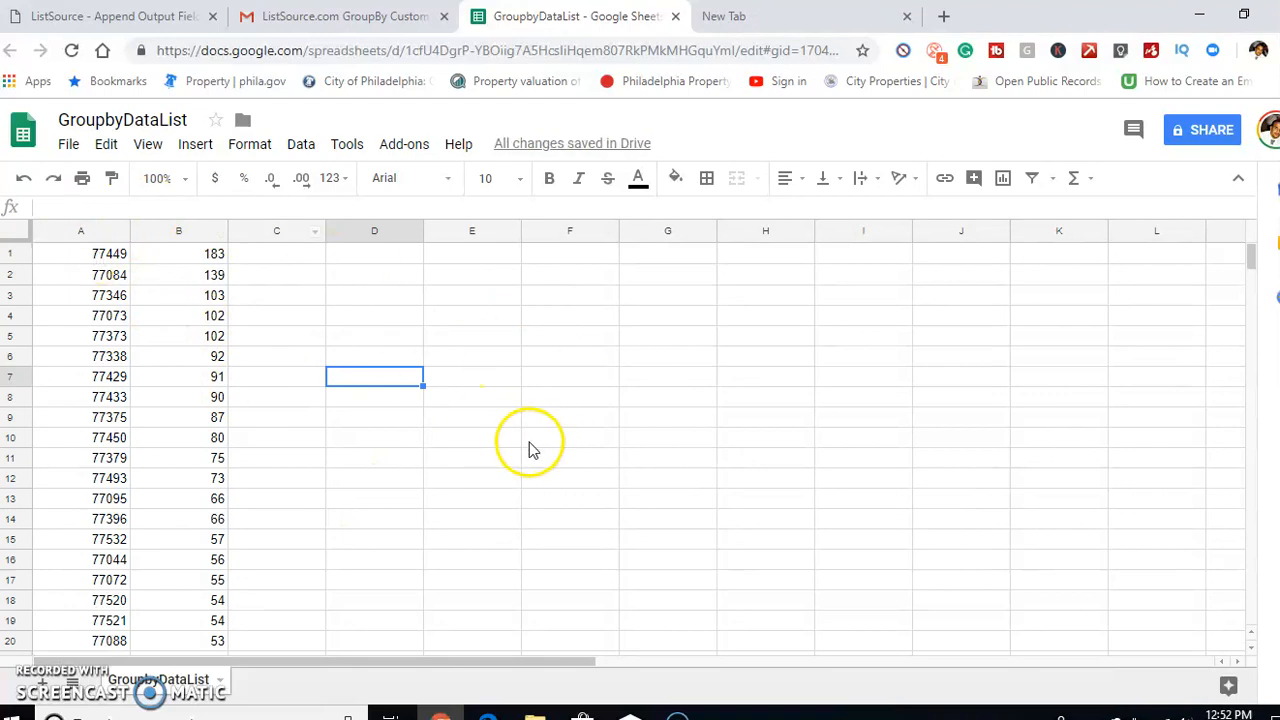
Clear the contents of rows 16 to 126, keeping only the 15 ZIP Codes with the most records
scroll(575, 435, "down", 1)
scroll(447, 400, "up", 1)
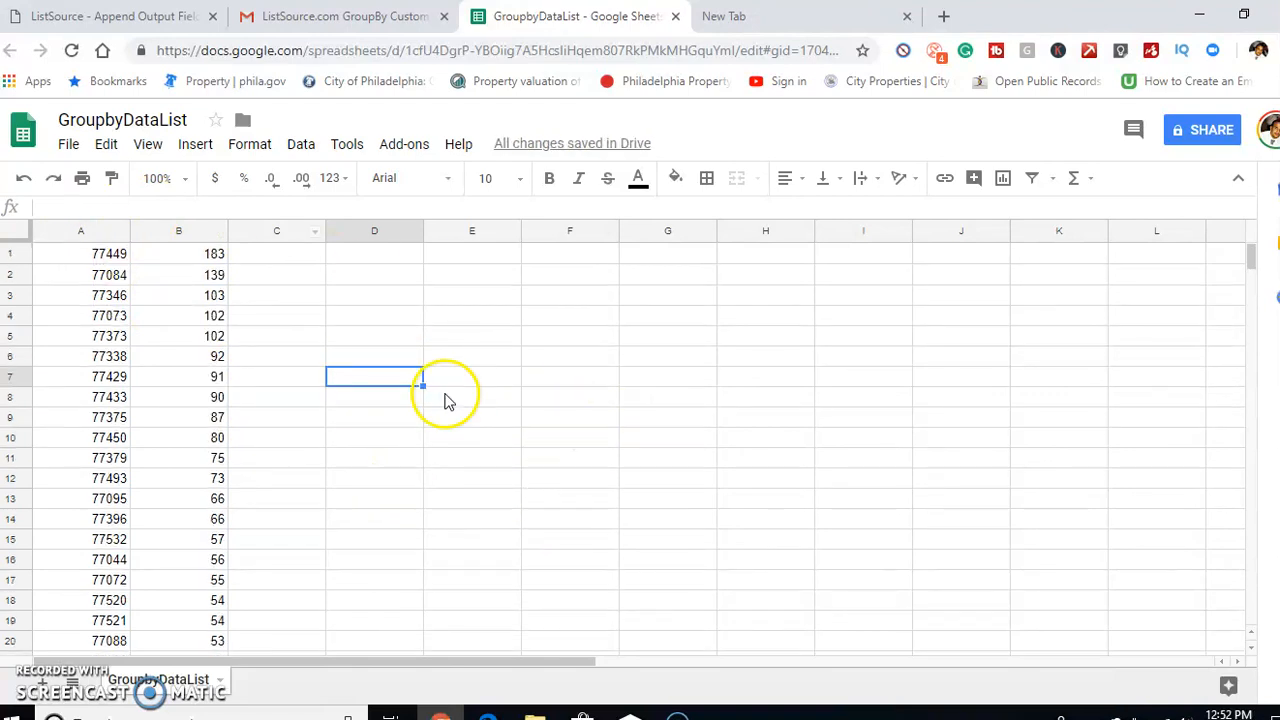
scroll(447, 400, "down", 2)
scroll(437, 426, "up", 2)
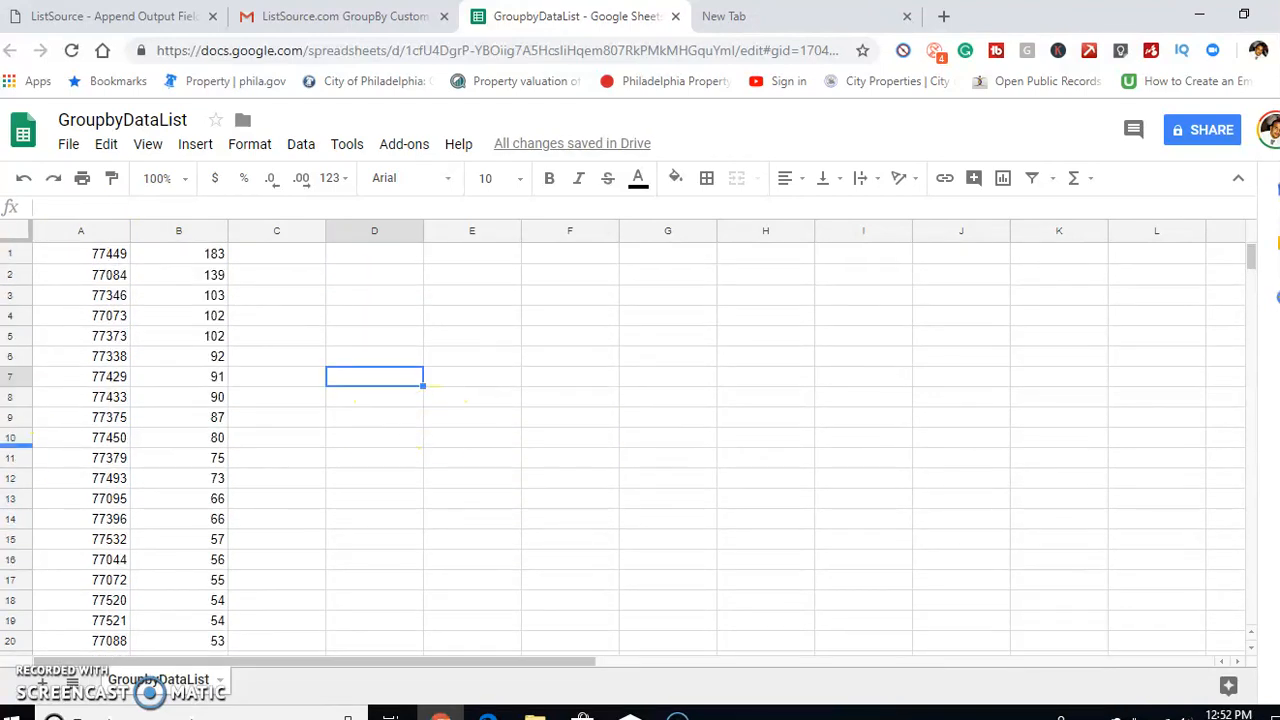
left_click(8, 552)
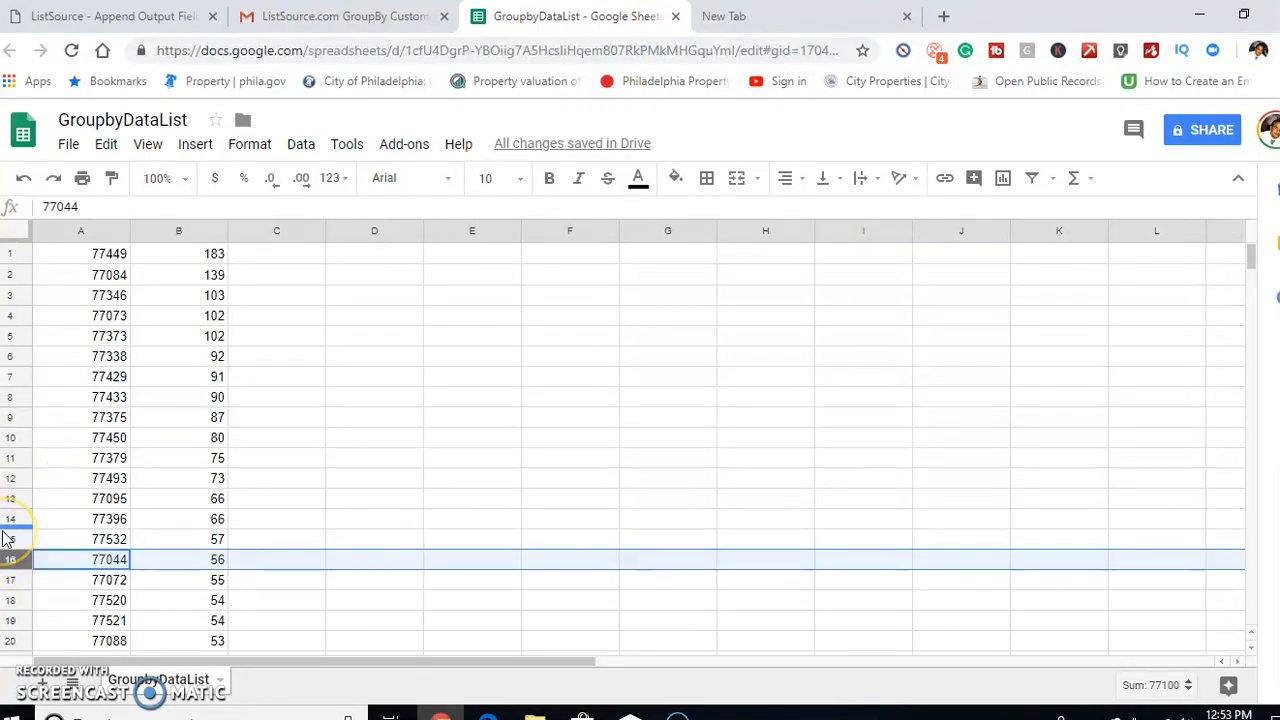
key("shift+Down")
key("shift+Down")
key("shift+Down")
key("shift+Down")
key("shift+Down")
key("shift+Down")
key("shift+Down")
key("shift+Down")
key("shift+Down")
key("shift+Down")
key("shift+Down")
key("shift+Down")
key("shift+Down")
key("shift+Down")
key("shift+Down")
key("shift+Down")
key("shift+Down")
key("shift+Down")
key("shift+Down")
key("shift+Down")
key("shift+Down")
key("shift+Down")
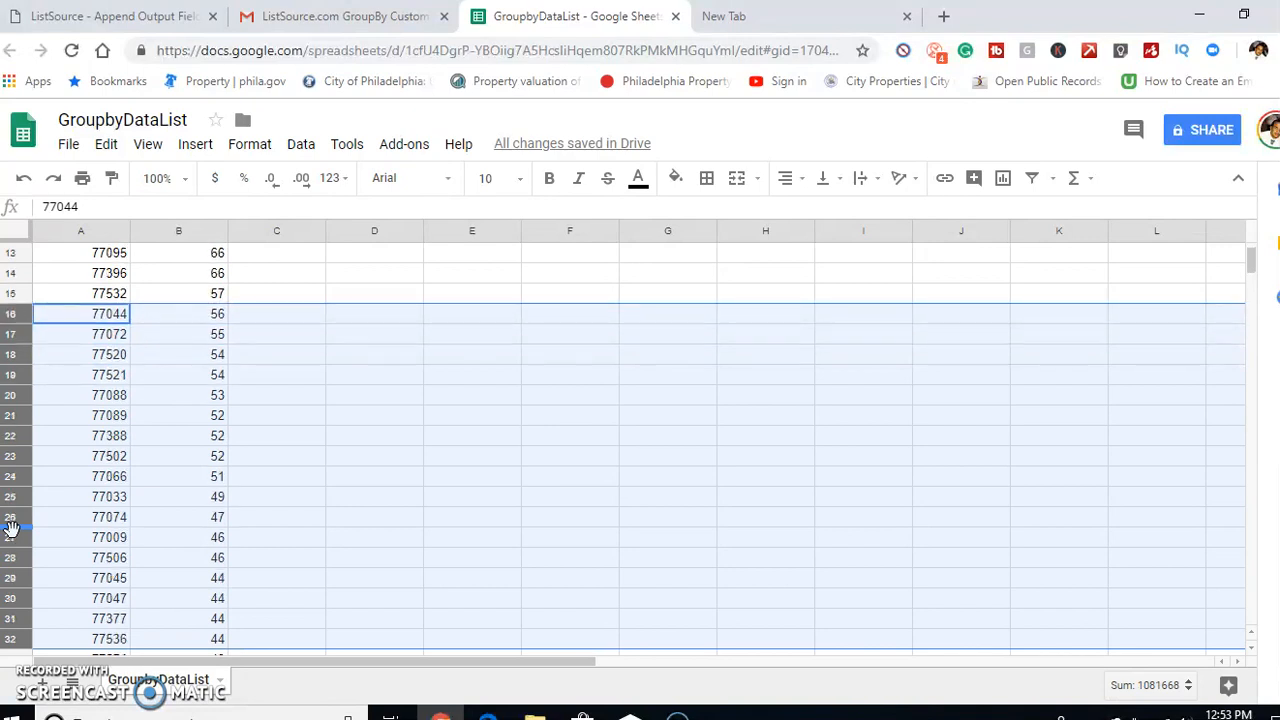
key("shift+Down")
key("shift+Down")
key("shift+Down")
key("shift+Down")
key("shift+Down")
key("shift+Down")
key("shift+Down")
key("shift+Down")
key("shift+Down")
key("shift+Down")
key("shift+Down")
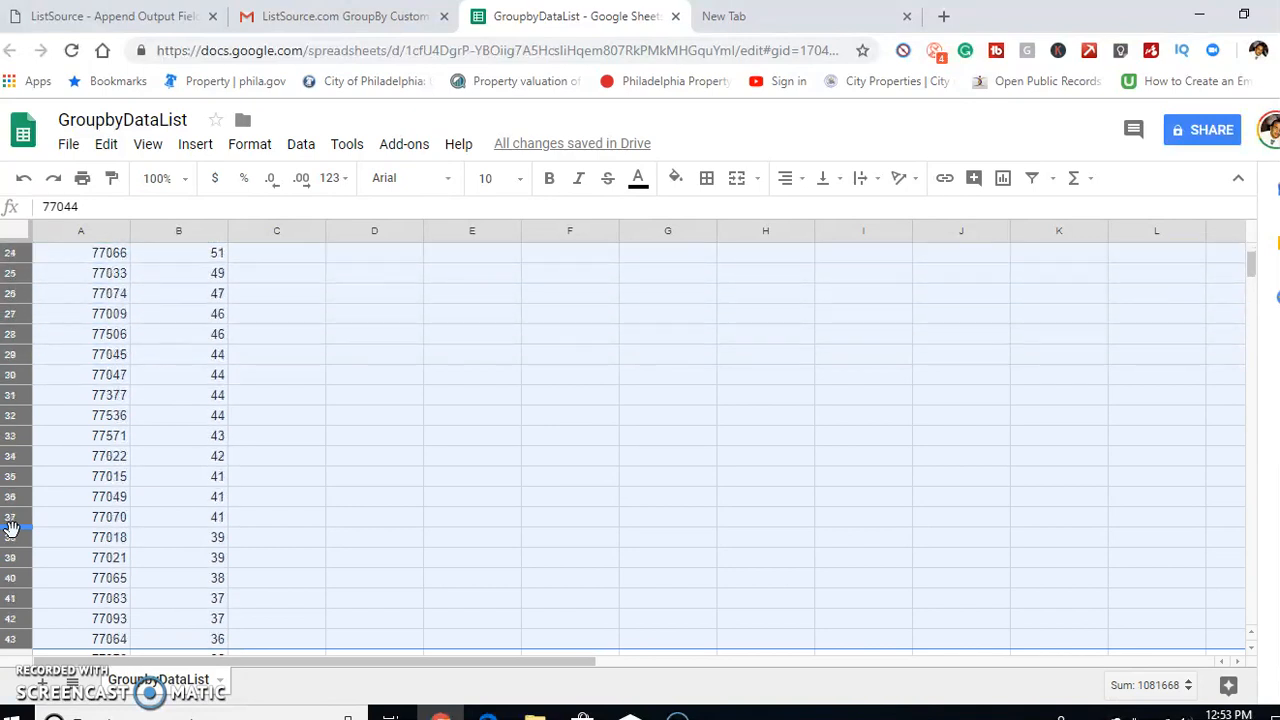
key("shift+Down")
key("shift+Down")
key("shift+Down")
key("shift+Down")
key("shift+Down")
key("shift+Down")
key("shift+Down")
key("shift+Down")
key("shift+Down")
key("shift+Down")
key("shift+Down")
key("shift+Down")
key("shift+Down")
key("shift+Down")
key("shift+Down")
key("shift+Down")
key("shift+Down")
key("shift+Down")
key("shift+Down")
key("shift+Down")
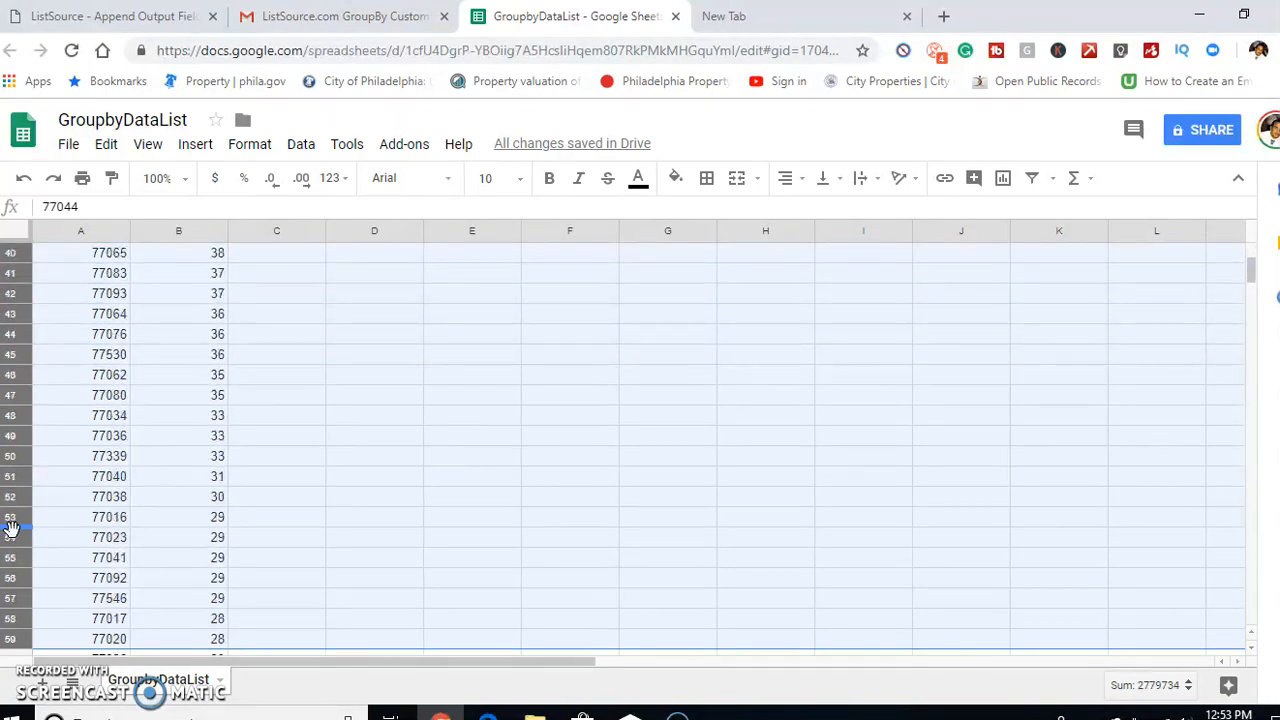
key("shift+Down")
key("shift+Down")
key("shift+Down")
key("shift+Down")
key("shift+Down")
key("shift+Down")
key("shift+Down")
key("shift+Down")
key("shift+Down")
key("shift+Down")
key("shift+Down")
key("shift+Down")
key("shift+Down")
key("shift+Down")
key("shift+Down")
key("shift+Down")
key("shift+Down")
key("shift+Down")
key("shift+Down")
key("shift+Down")
key("shift+Down")
key("shift+Down")
key("shift+Down")
key("shift+Down")
key("shift+Down")
key("shift+Down")
key("shift+Up")
key("shift+Up")
key("shift+Up")
key("shift+Up")
key("shift+Up")
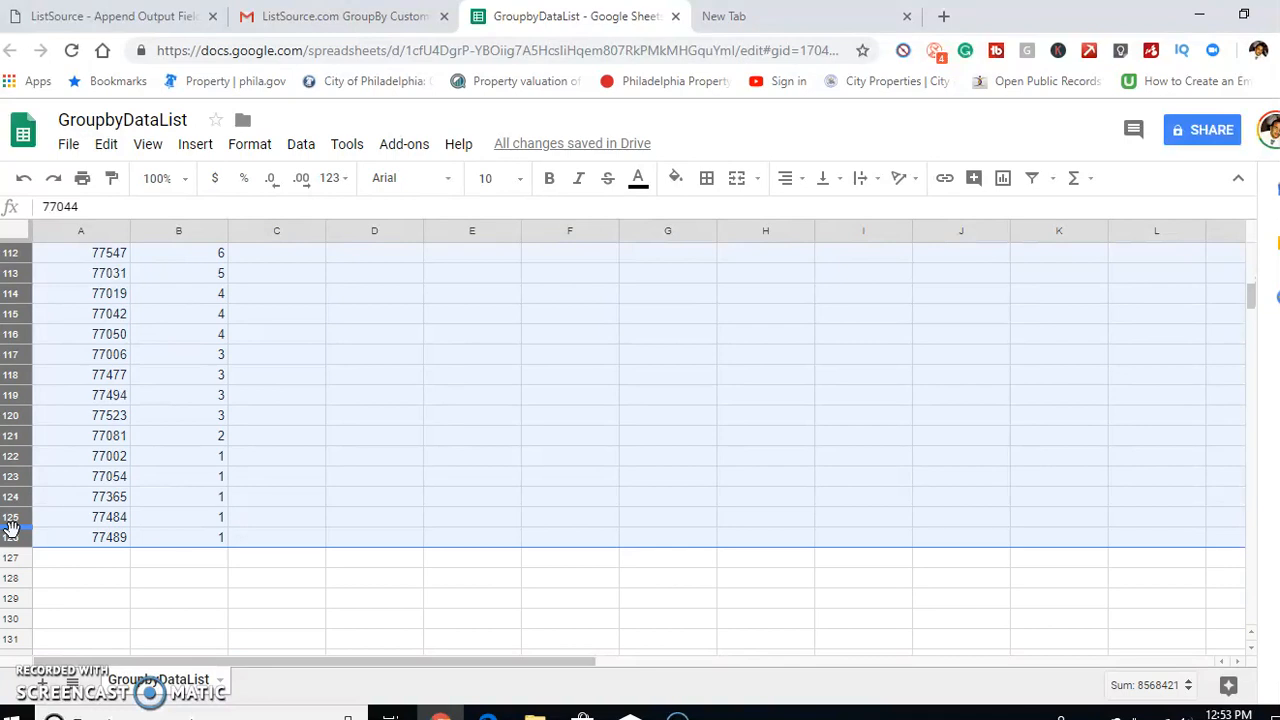
key("Delete")
scroll(506, 620, "up", 15)
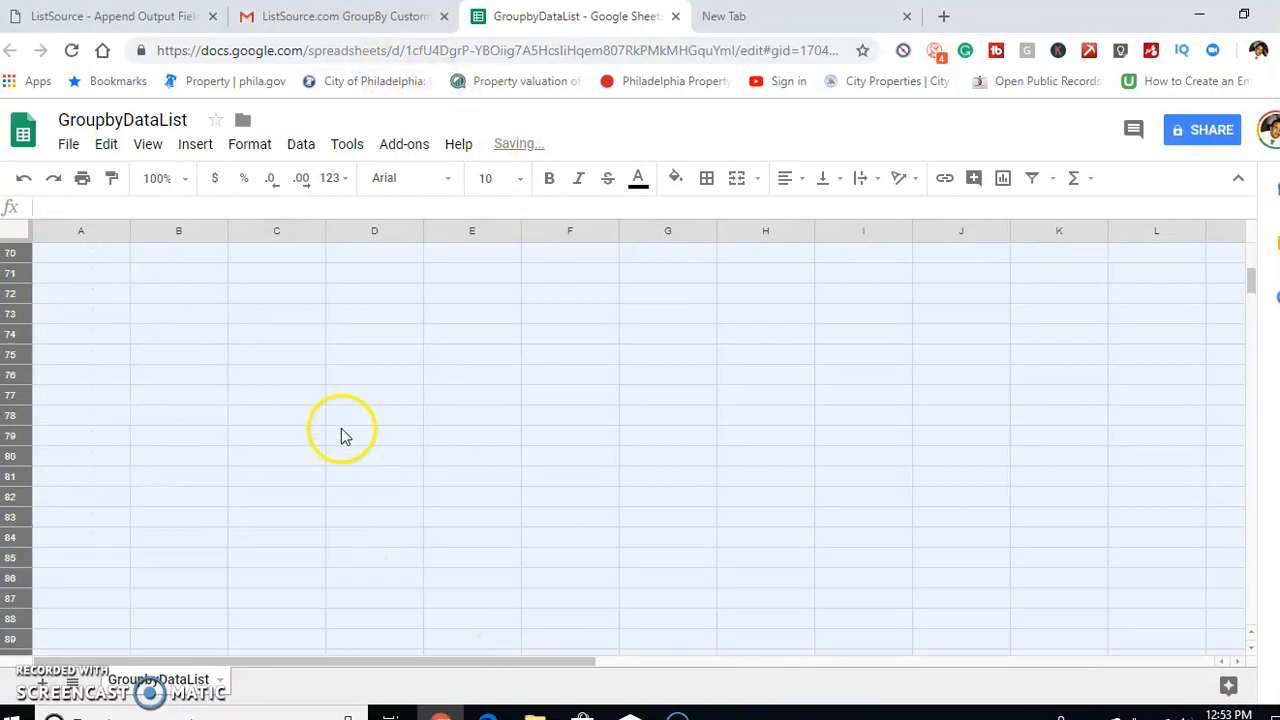
left_click_drag(1247, 270, 1240, 230)
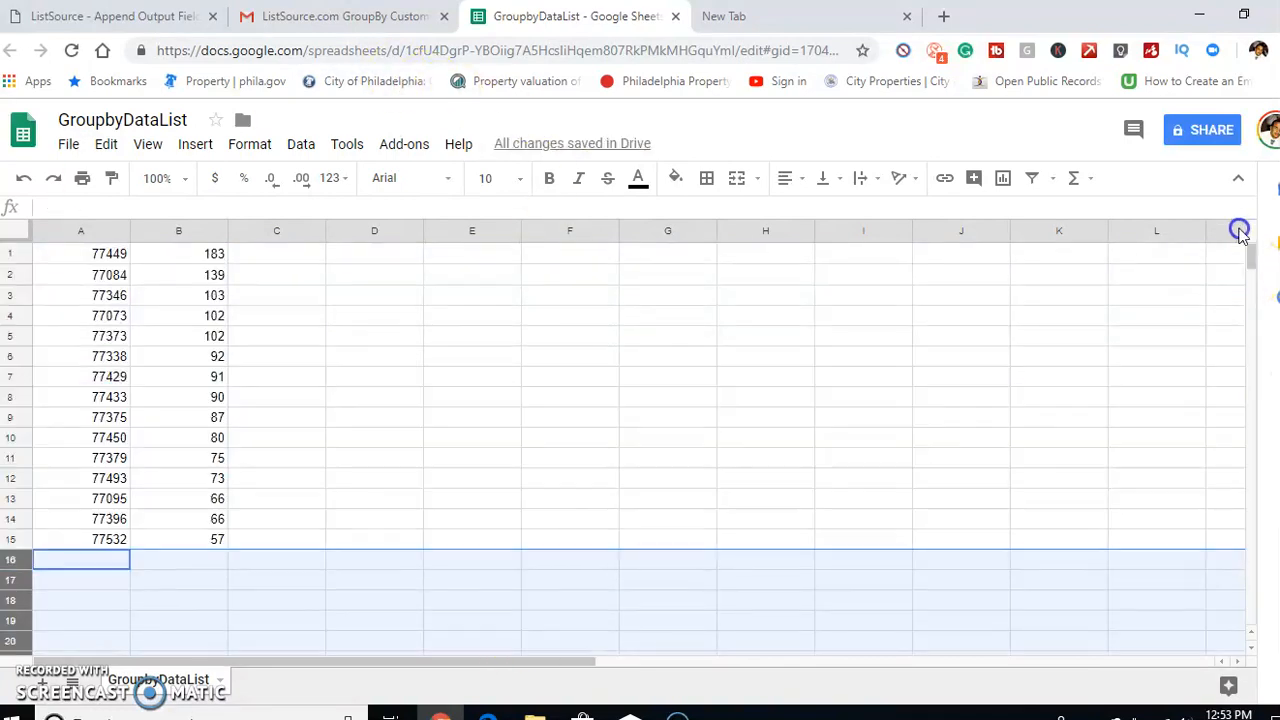
left_click(500, 460)
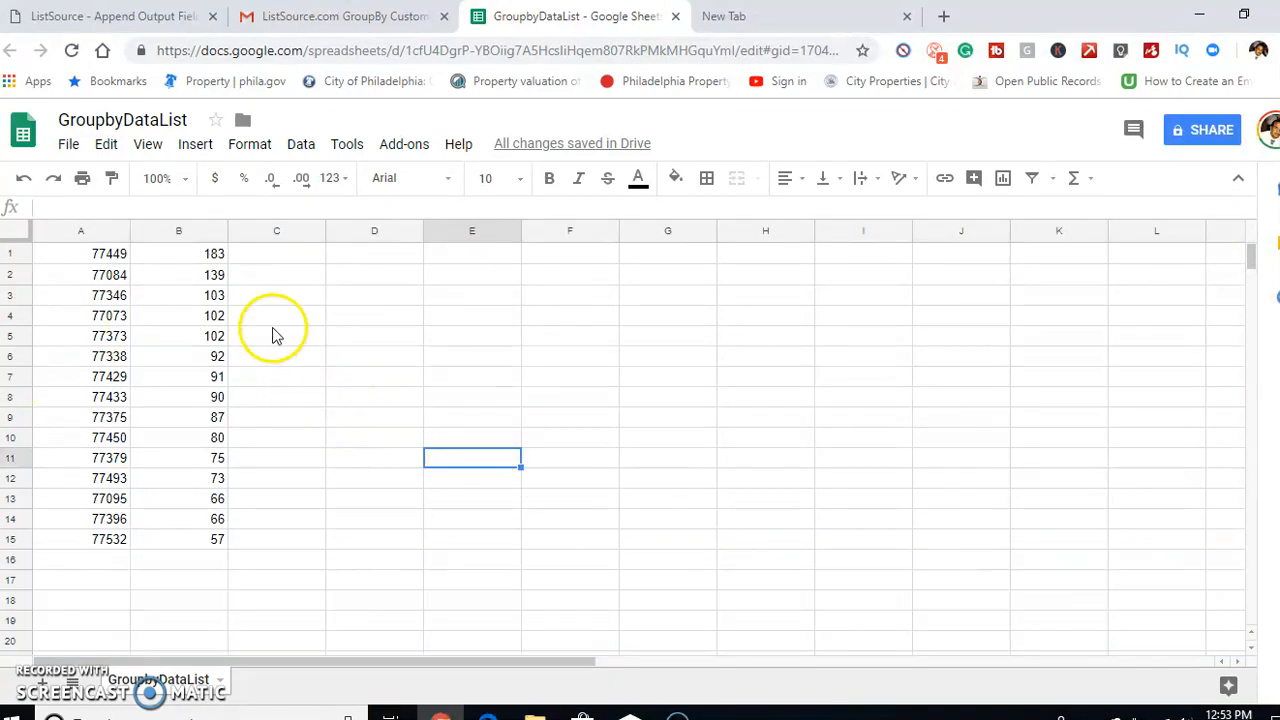
Highlight ZIP Code 77449 in cell A1, then find Google Maps through a web search in the new browser tab and open it
left_click(110, 257)
double_click(110, 254)
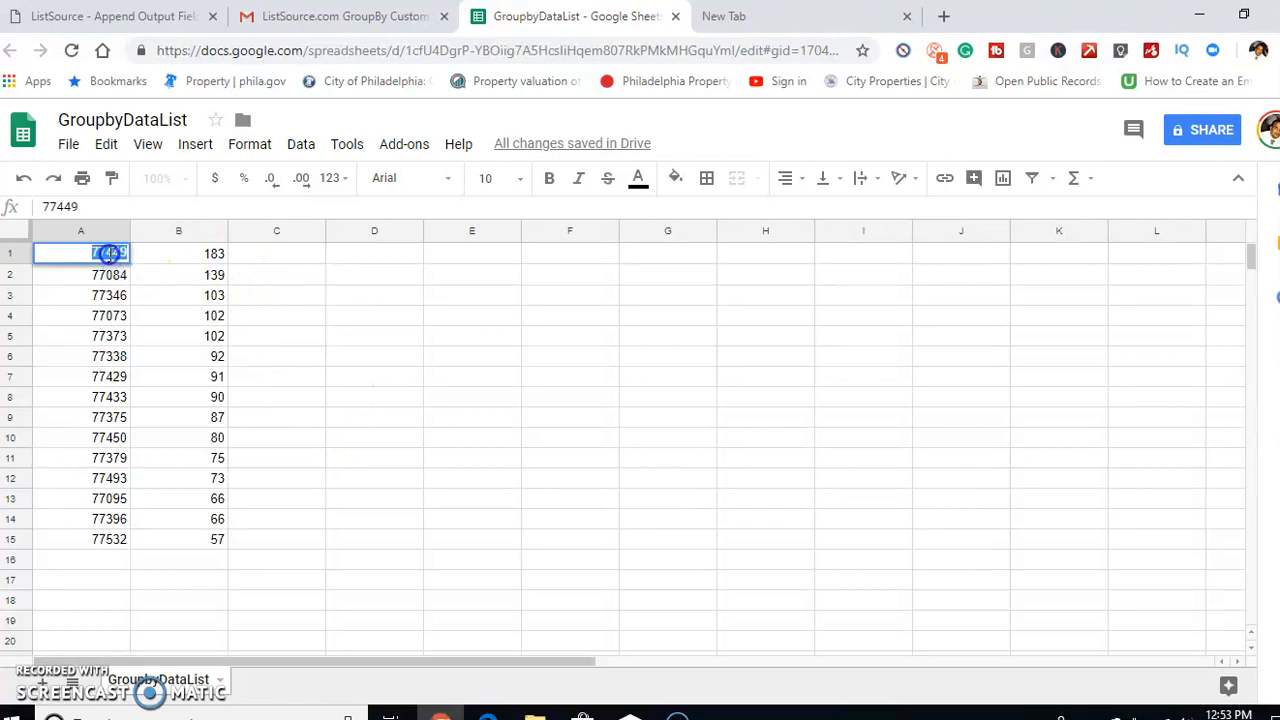
left_click(757, 22)
type("google ma")
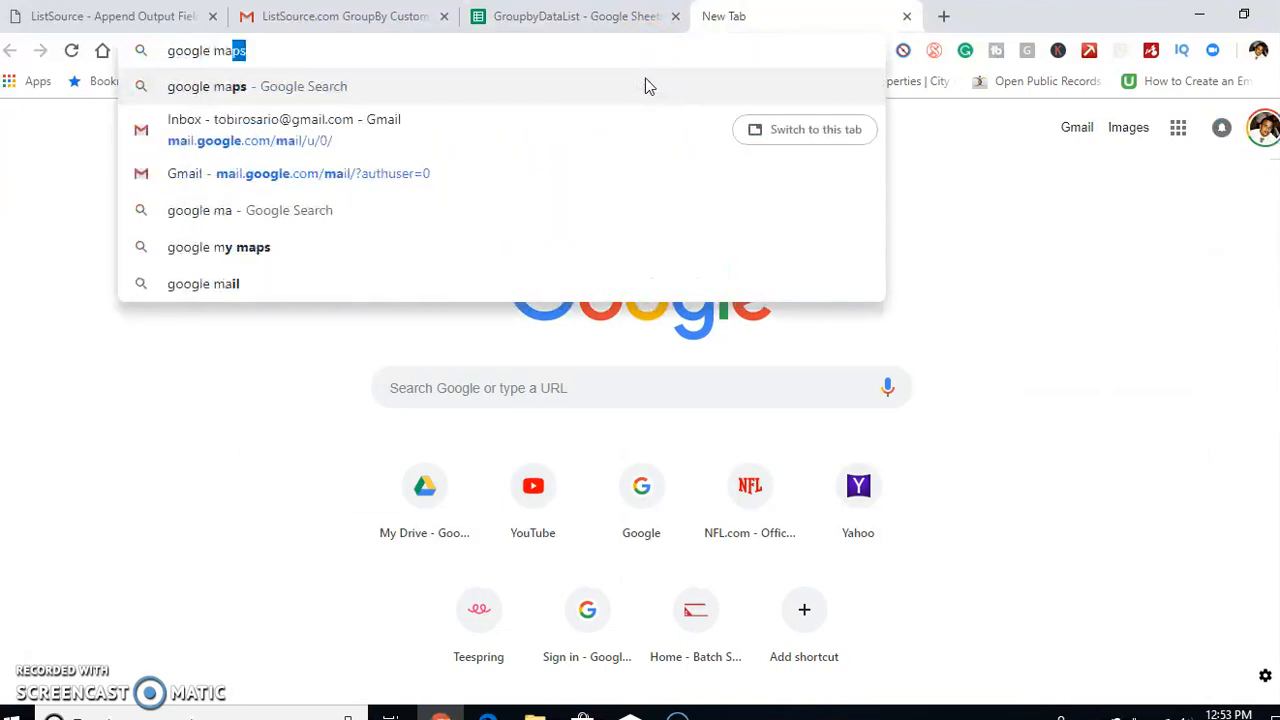
key("Return")
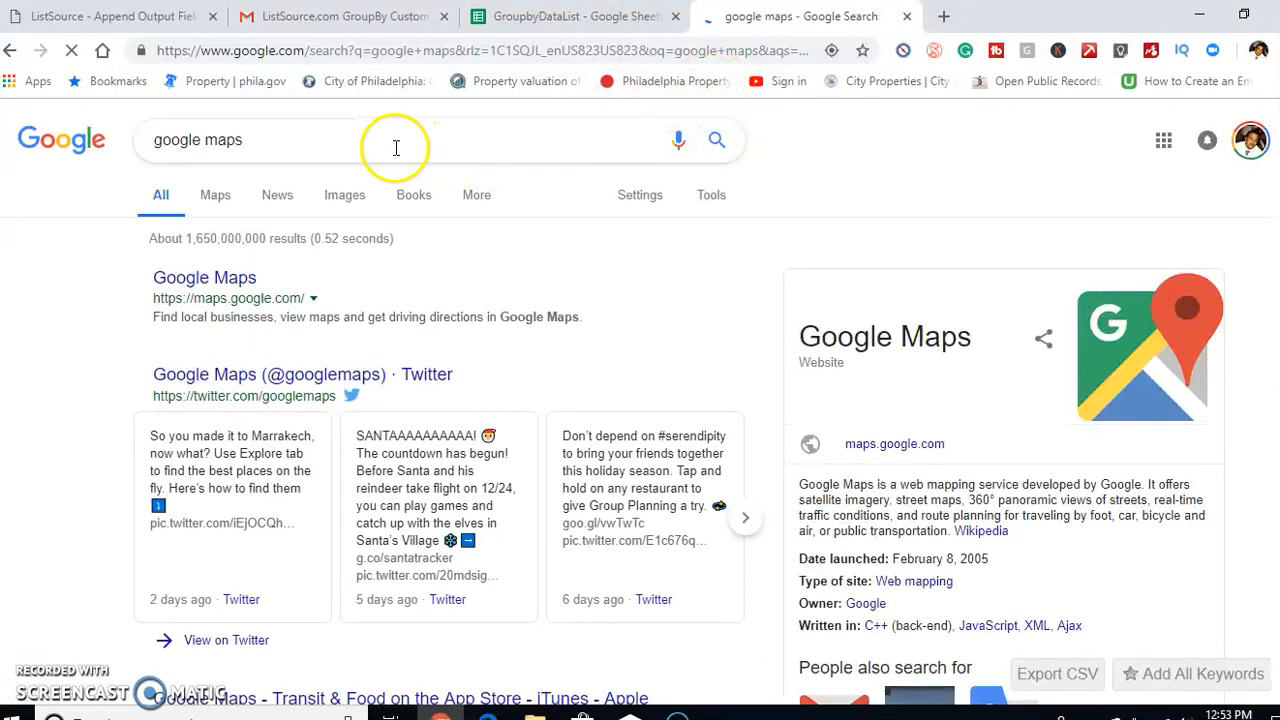
left_click(396, 147)
left_click(175, 303)
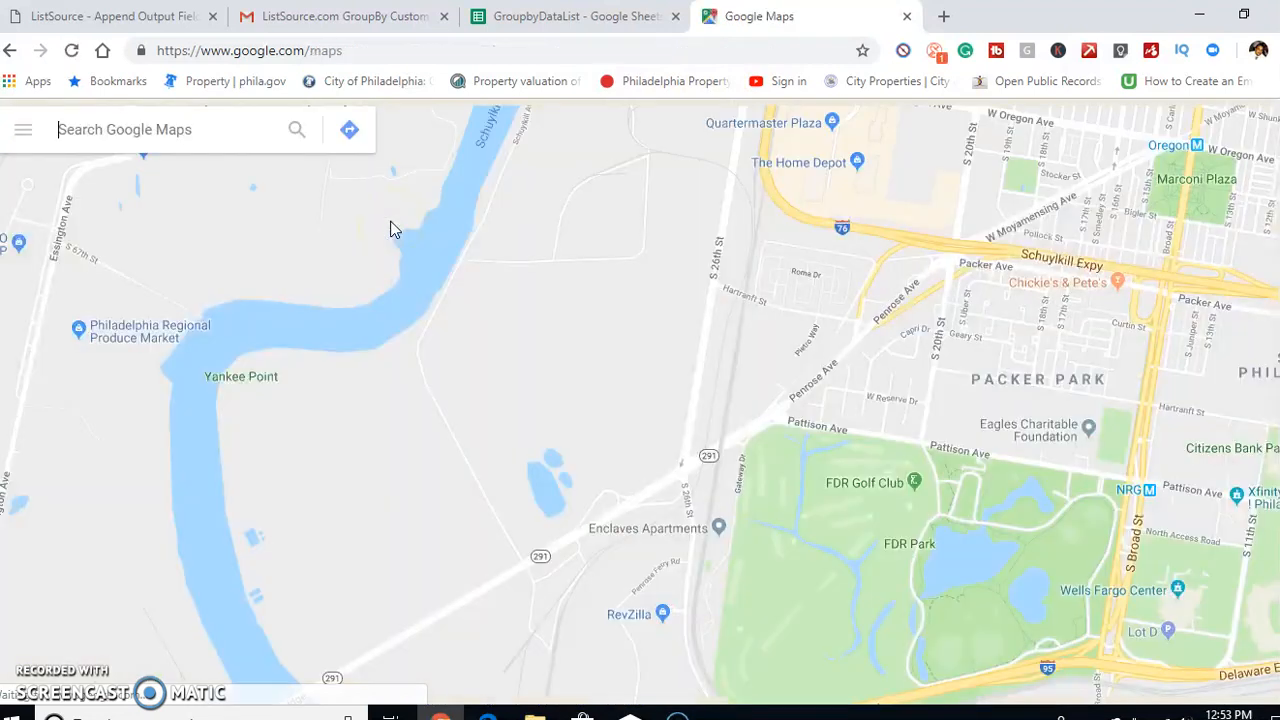
Search Google Maps for 77449 and examine the surrounding area
left_click(194, 132)
type("77449")
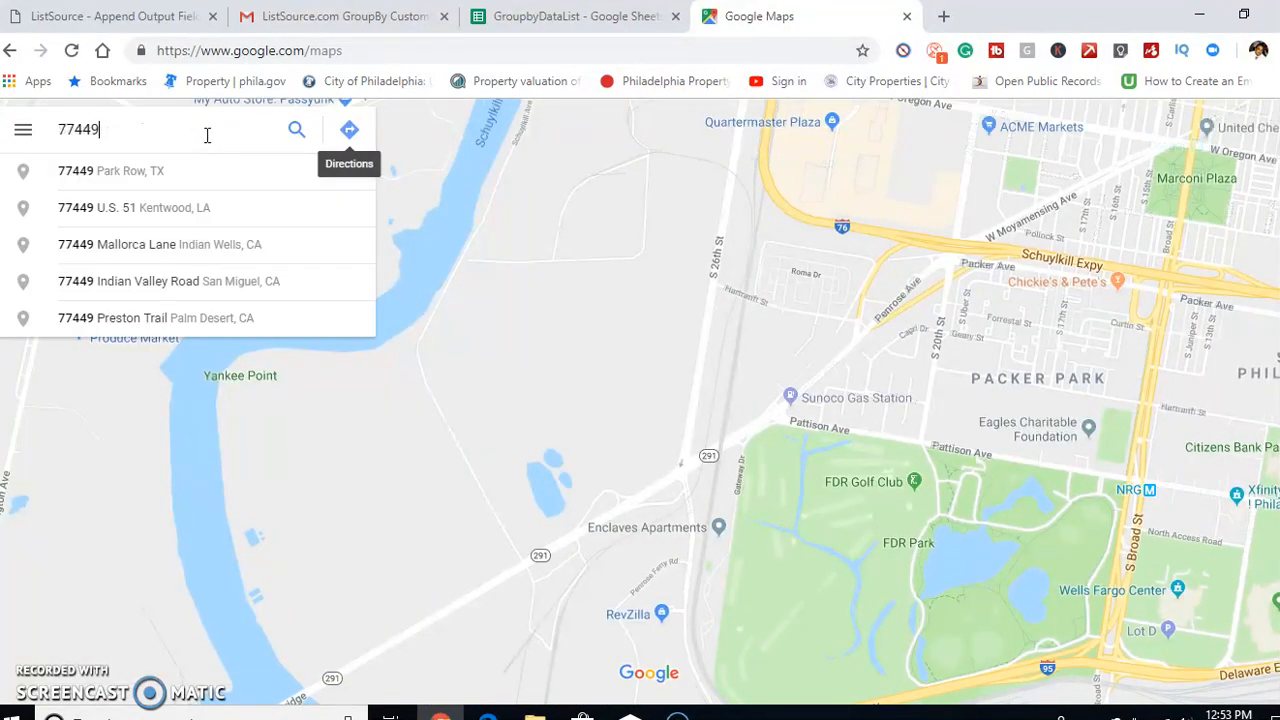
key("Return")
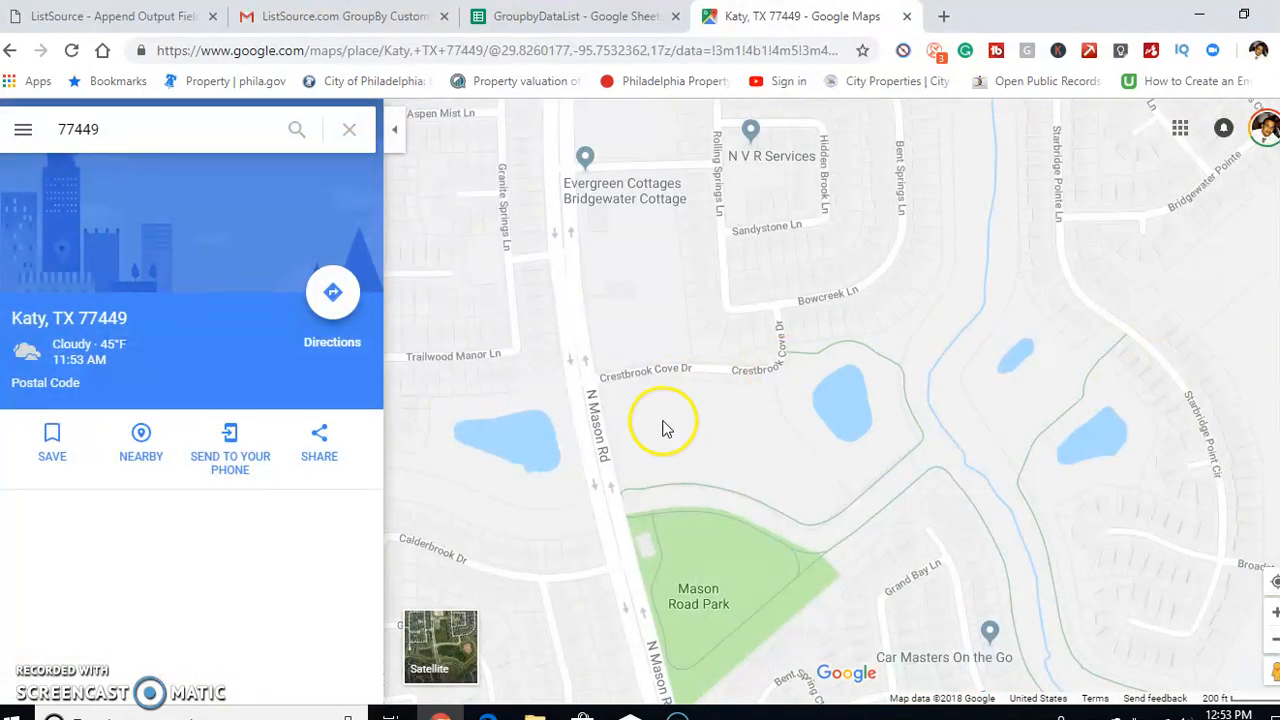
scroll(760, 362, "down", 3)
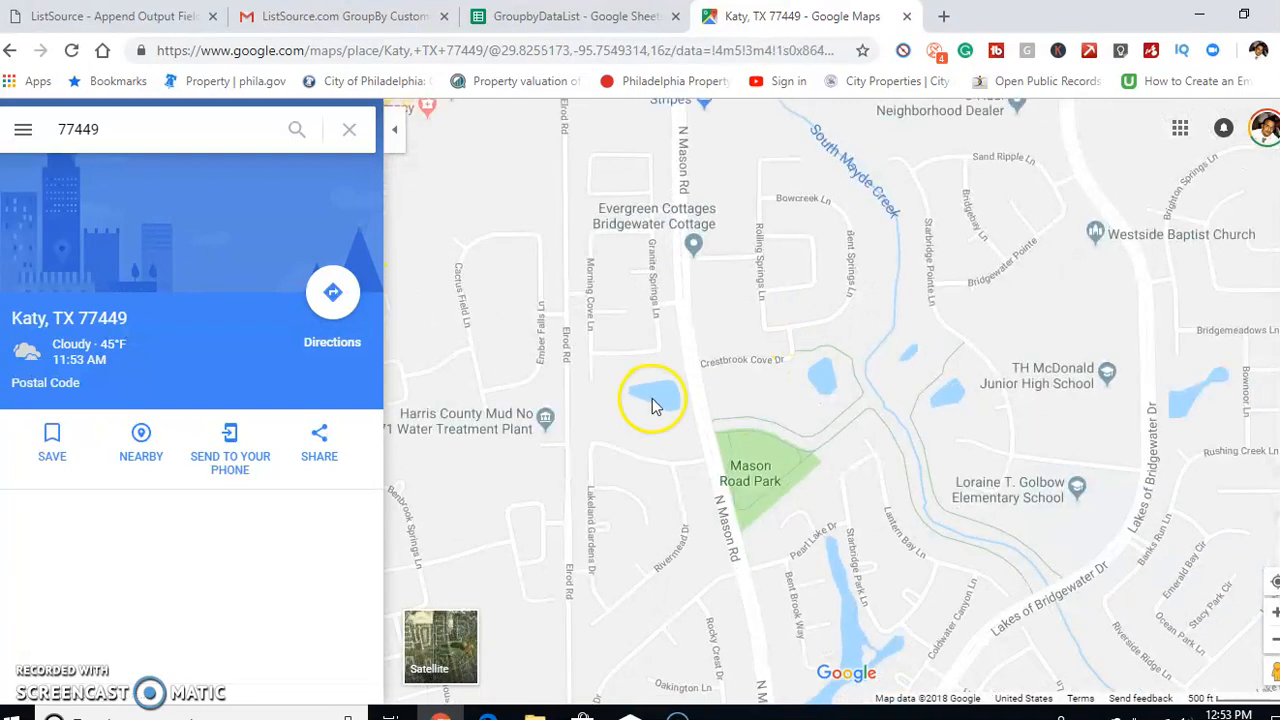
Close the Google Maps tab and return to the ZIP Code list in the GroupbyDataList sheet
left_click(587, 20)
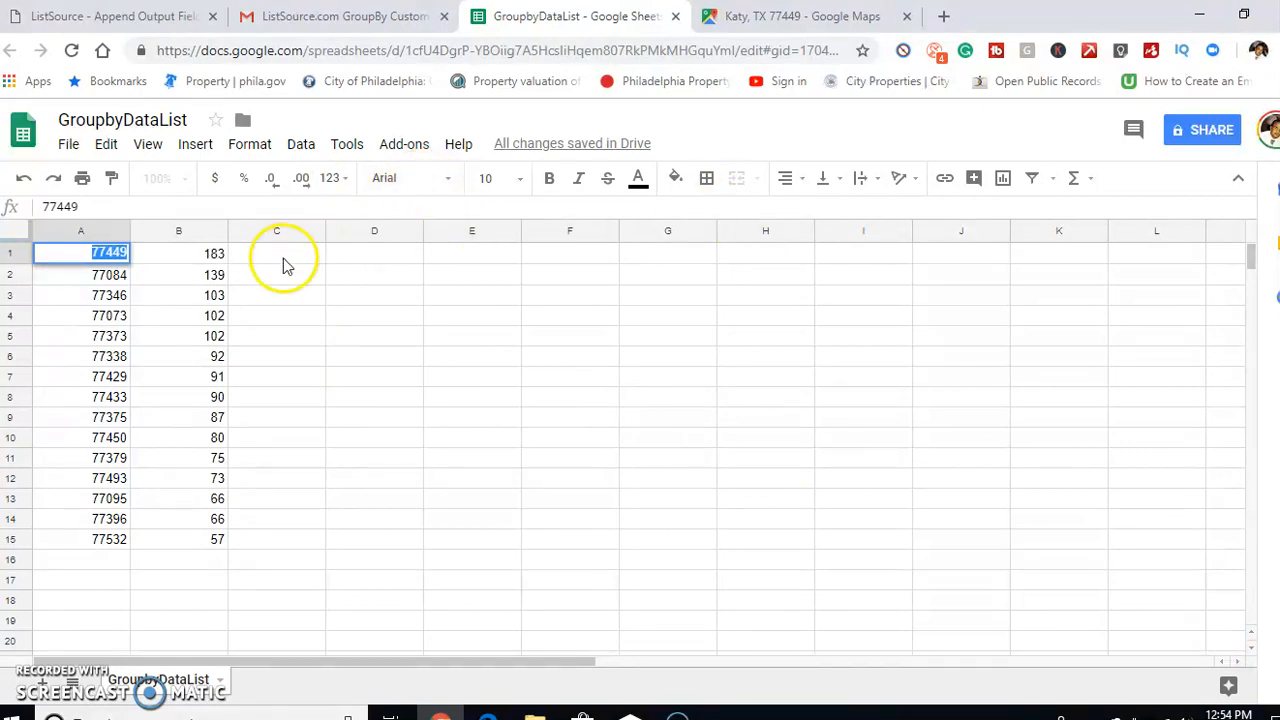
left_click(800, 18)
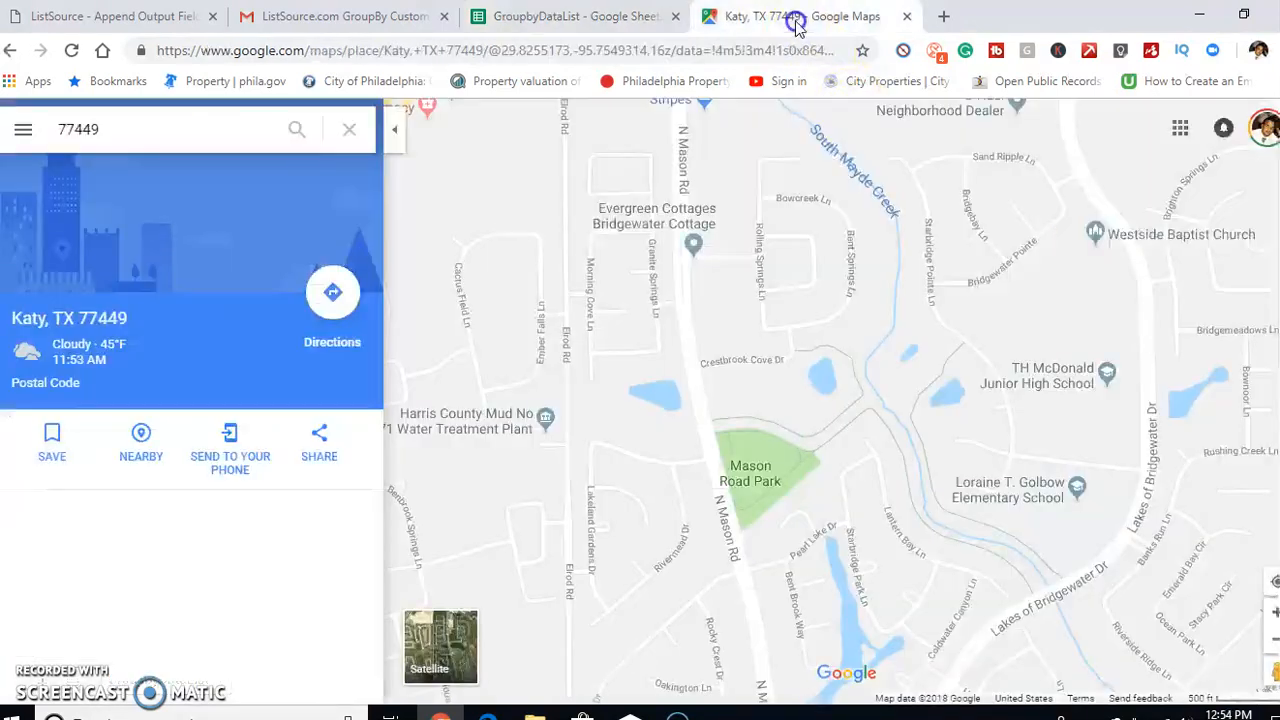
left_click(553, 20)
left_click(878, 19)
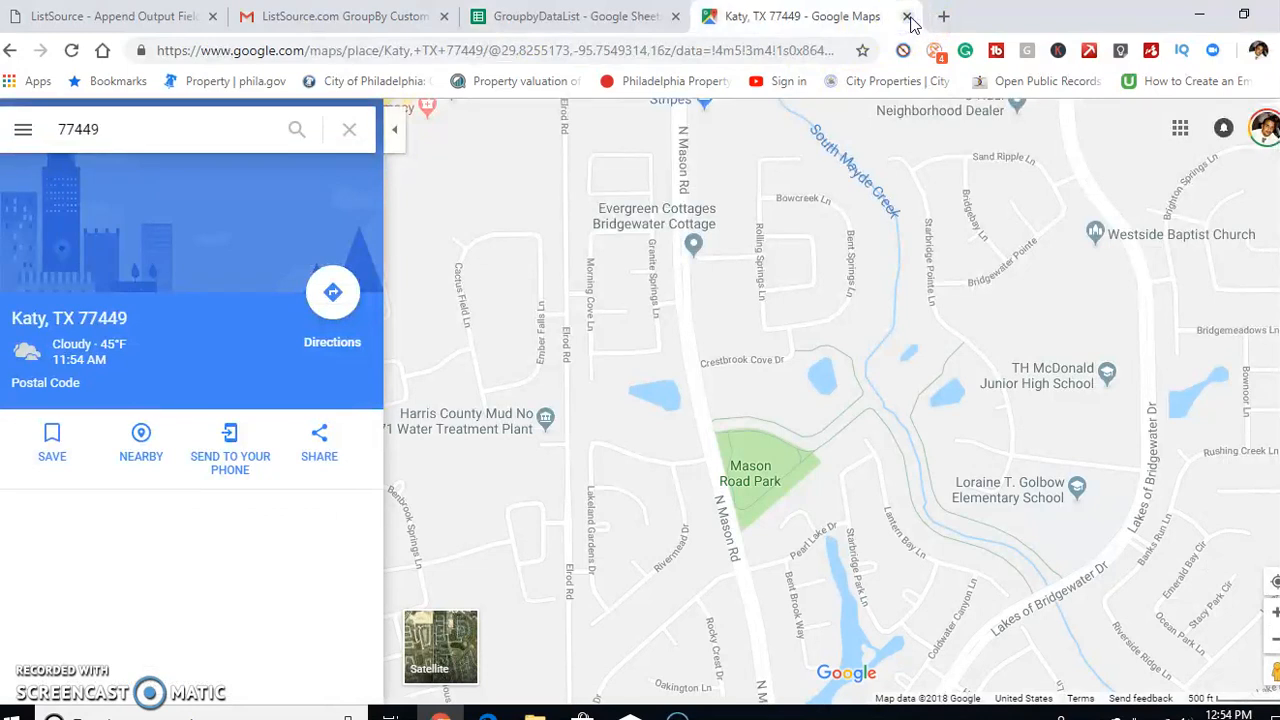
left_click(906, 17)
left_click(145, 360)
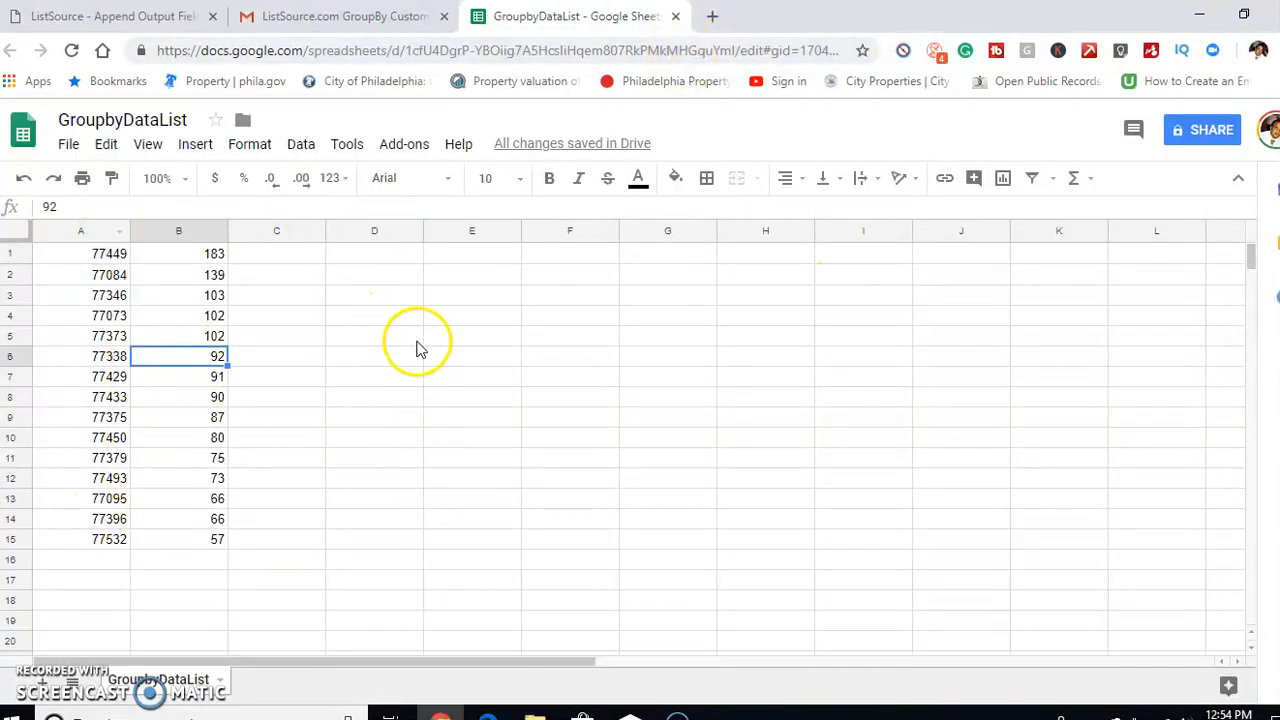
Fill rows 1 to 4 of the ZIP Code list with red
left_click(12, 253)
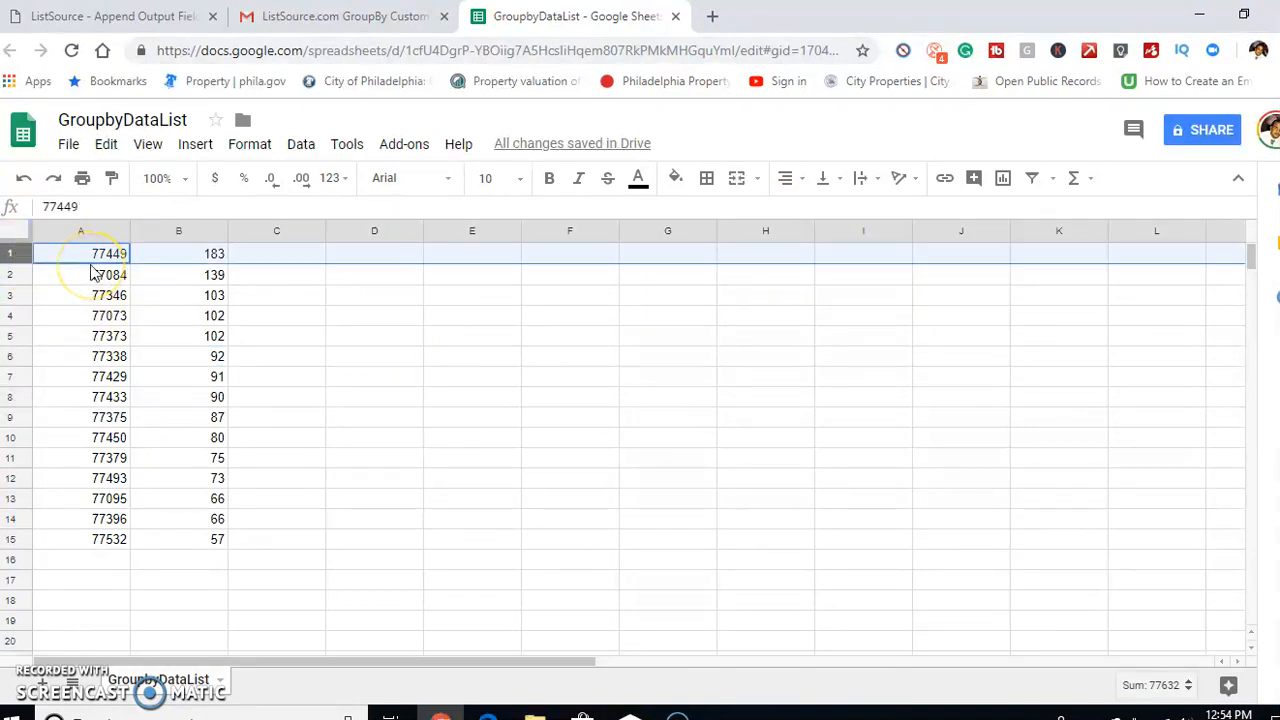
key("shift+Down")
key("shift+Down")
key("shift+Down")
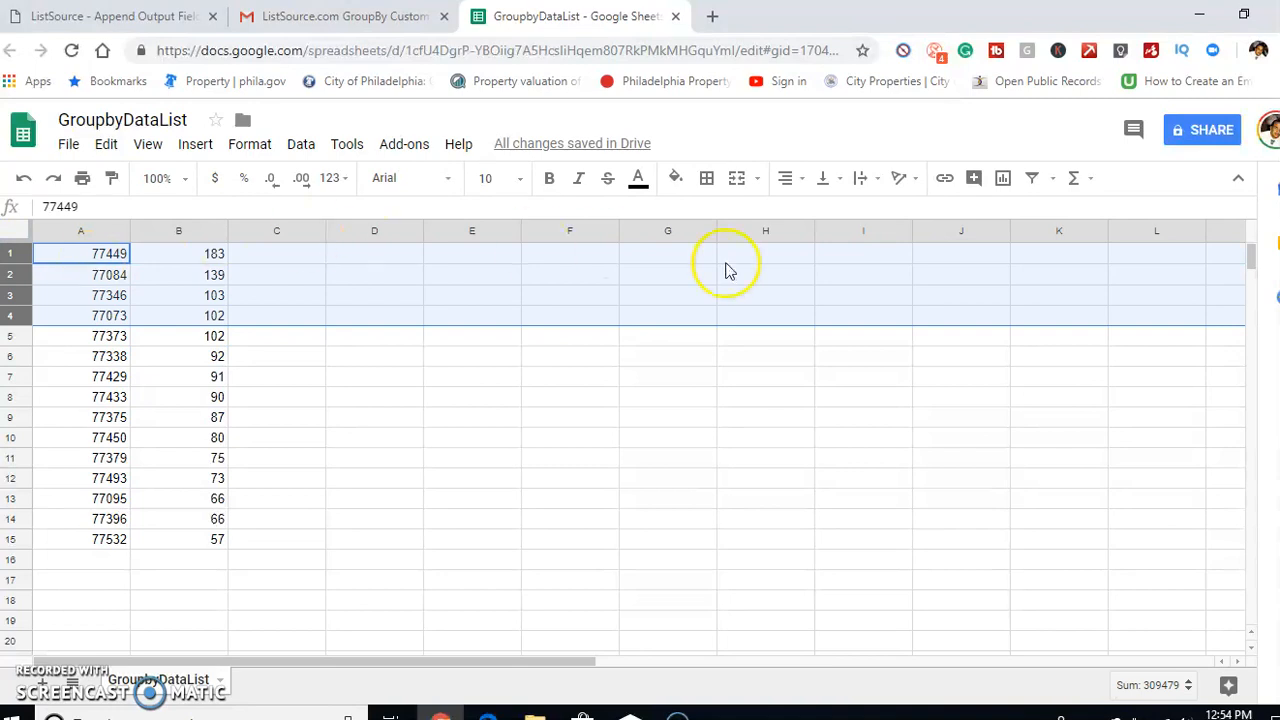
left_click(675, 178)
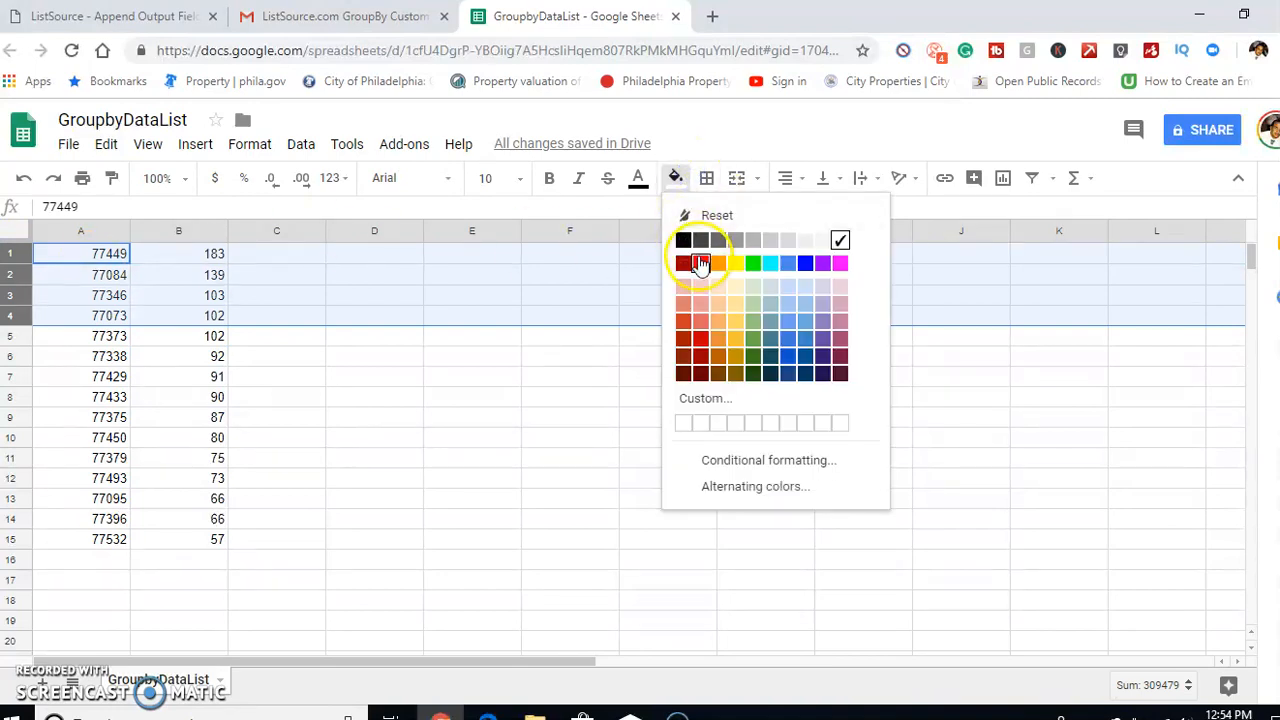
left_click(700, 263)
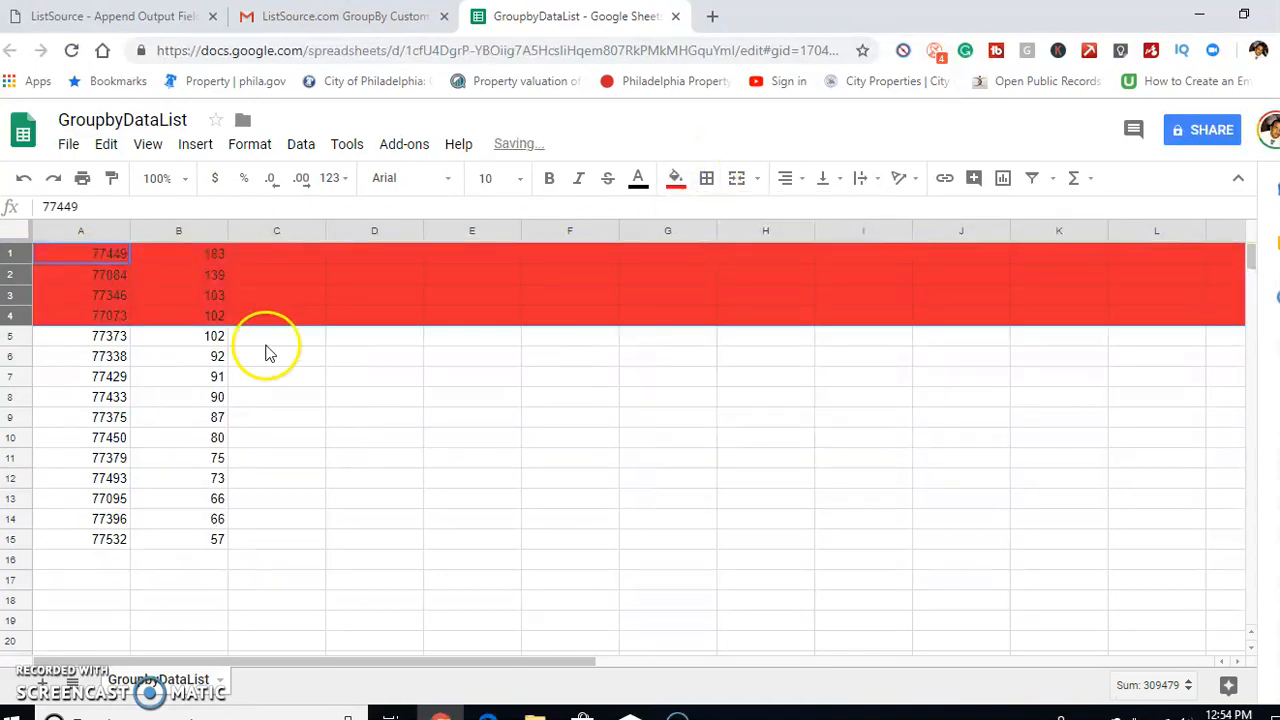
Fill rows 5 to 8 of the ZIP Code list with green
left_click(7, 337)
key("shift+Down")
key("shift+Down")
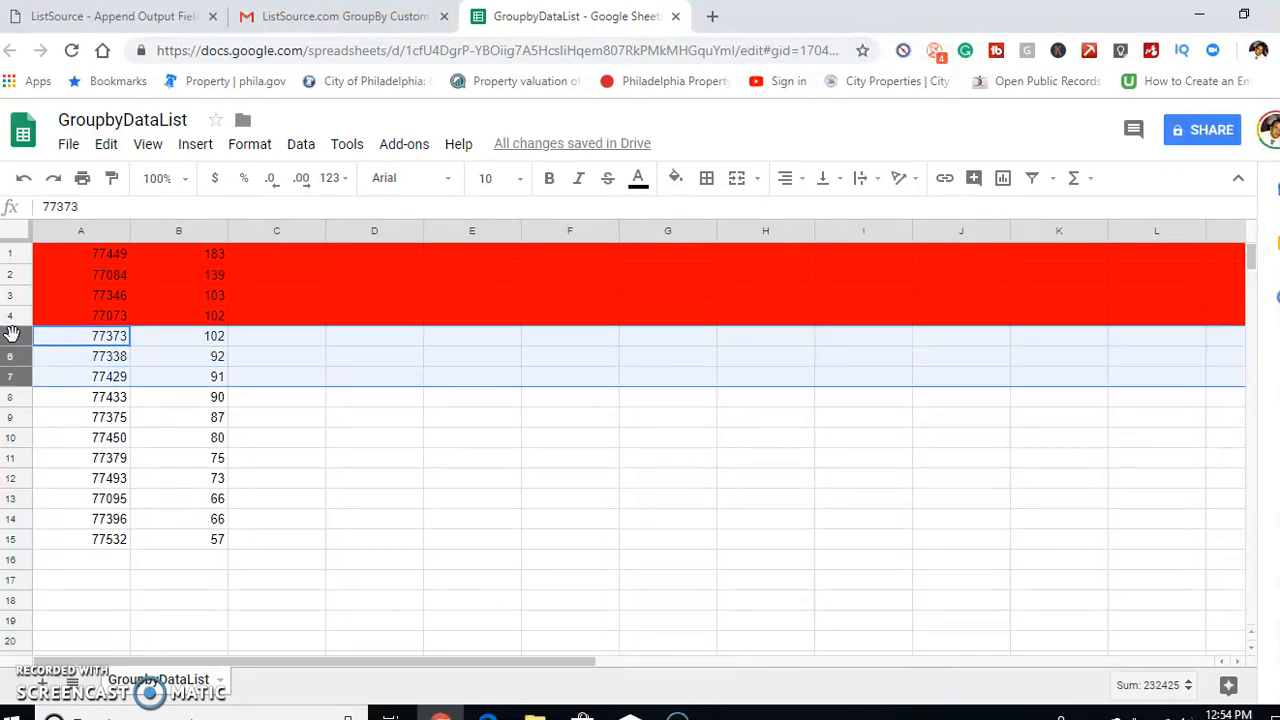
key("shift+Down")
left_click(688, 176)
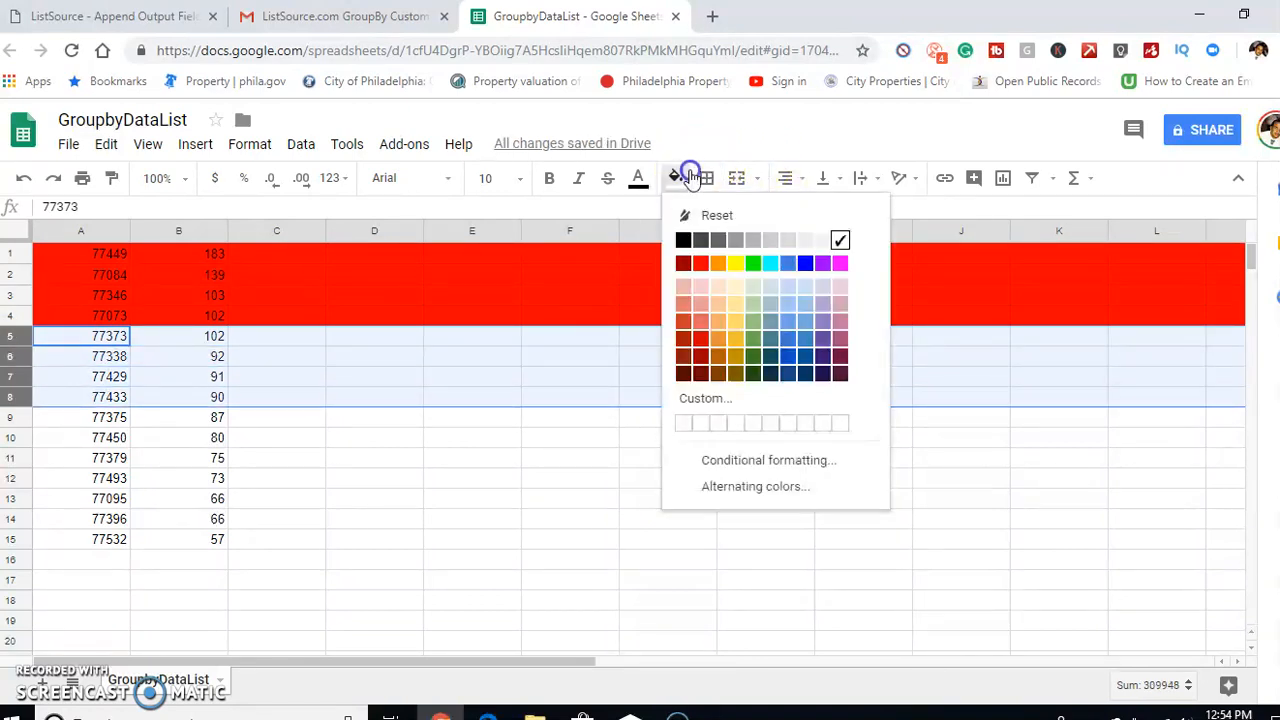
left_click(752, 263)
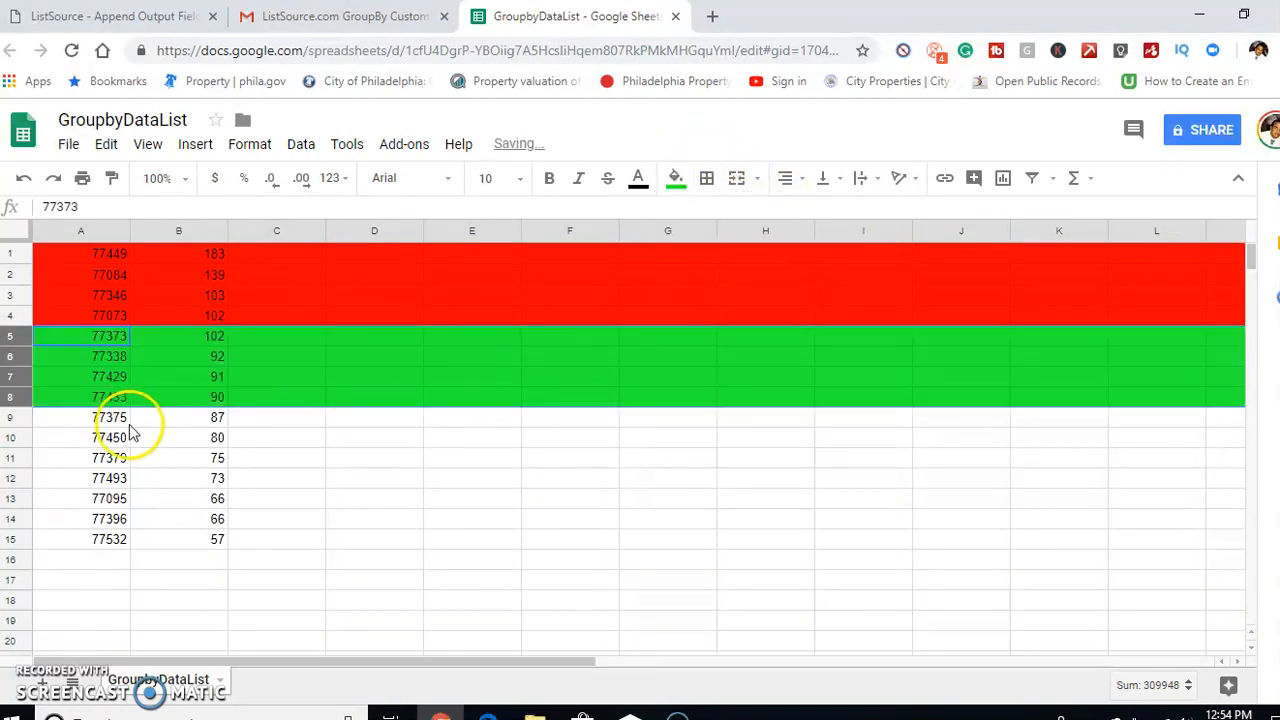
Fill rows 9 to 15 of the ZIP Code list with yellow
left_click(12, 418)
key("shift+Down")
key("shift+Down")
key("shift+Down")
key("shift+Down")
key("shift+Down")
key("shift+Down")
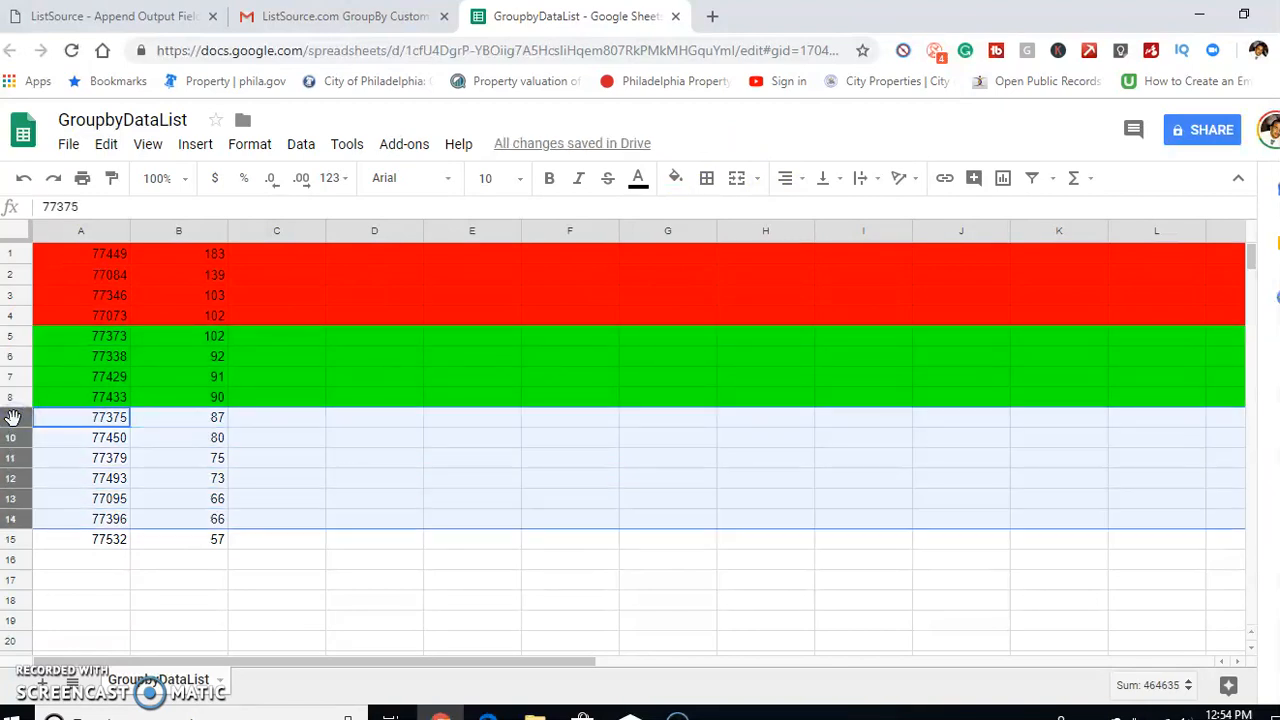
left_click(677, 178)
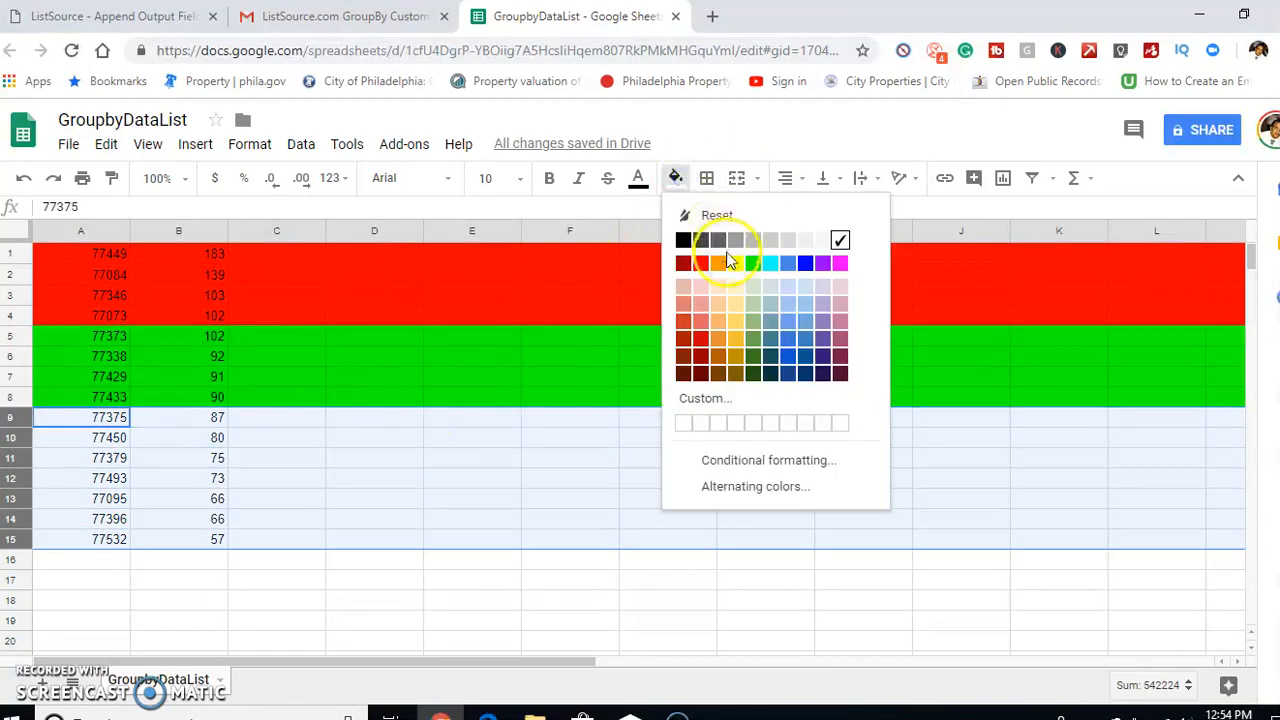
left_click(737, 263)
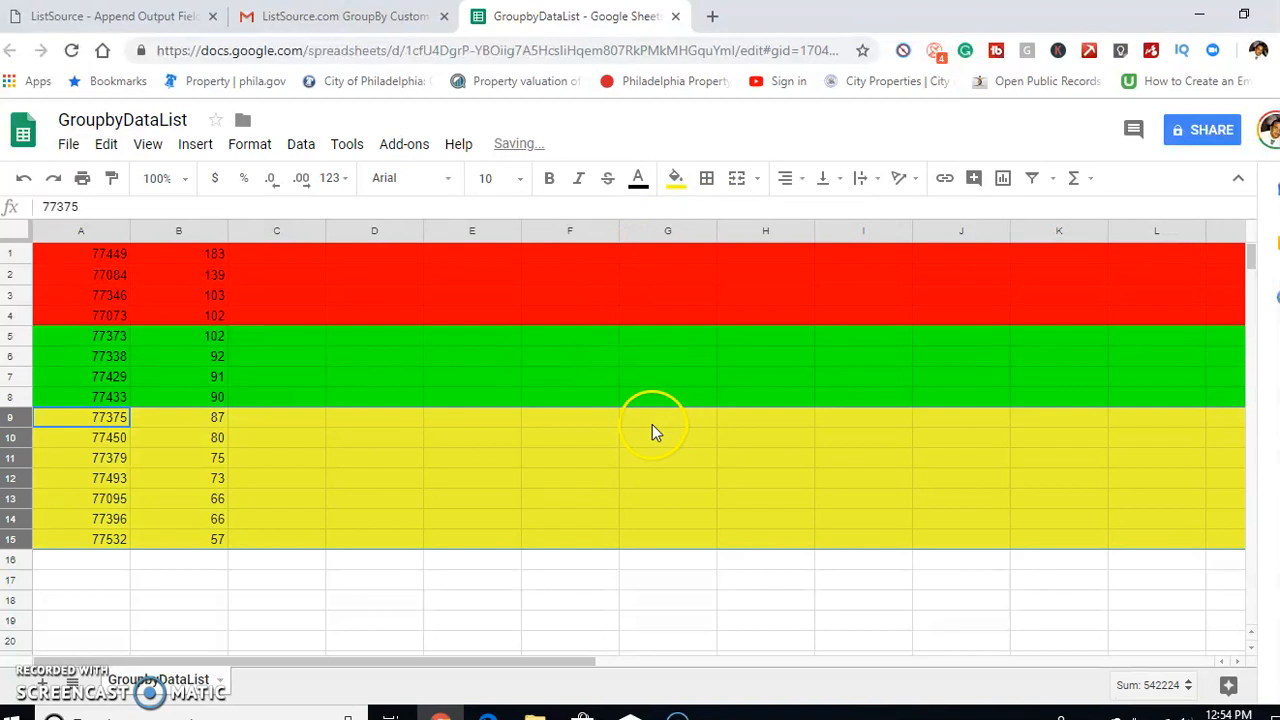
Change the fill of rows 9 to 15 in the ZIP Code list to blue
left_click(677, 178)
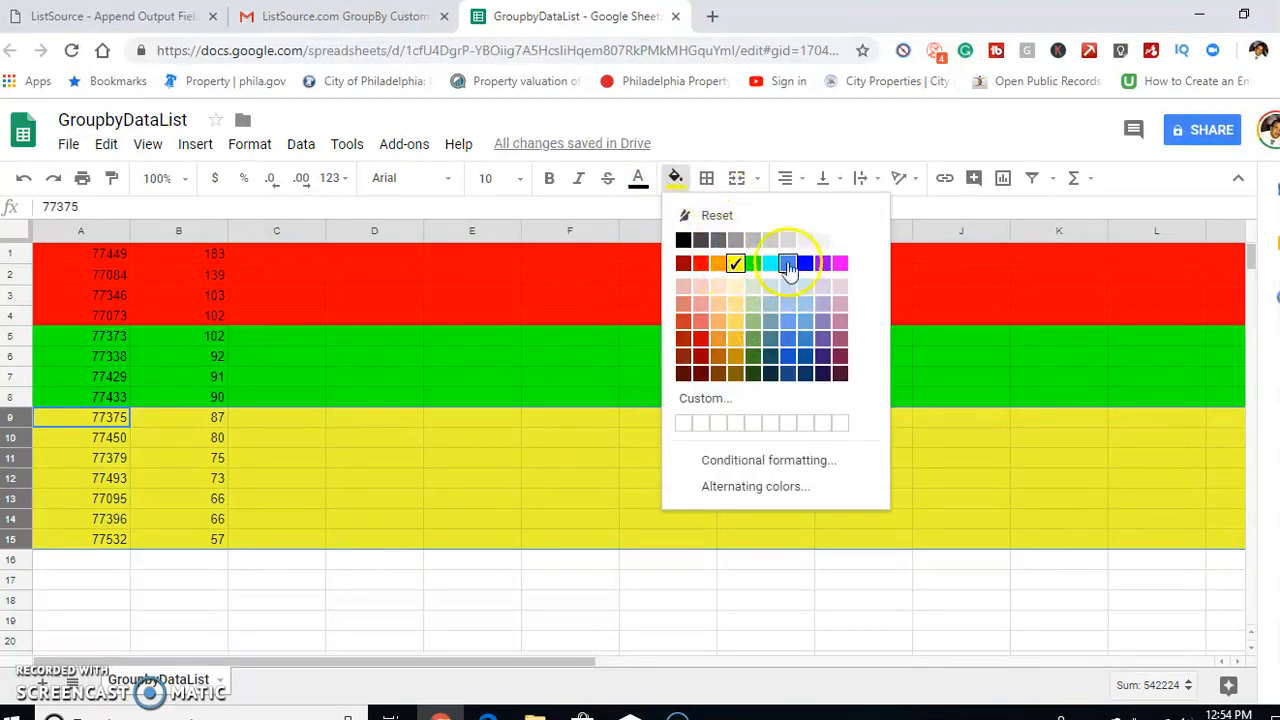
left_click(806, 264)
left_click(592, 556)
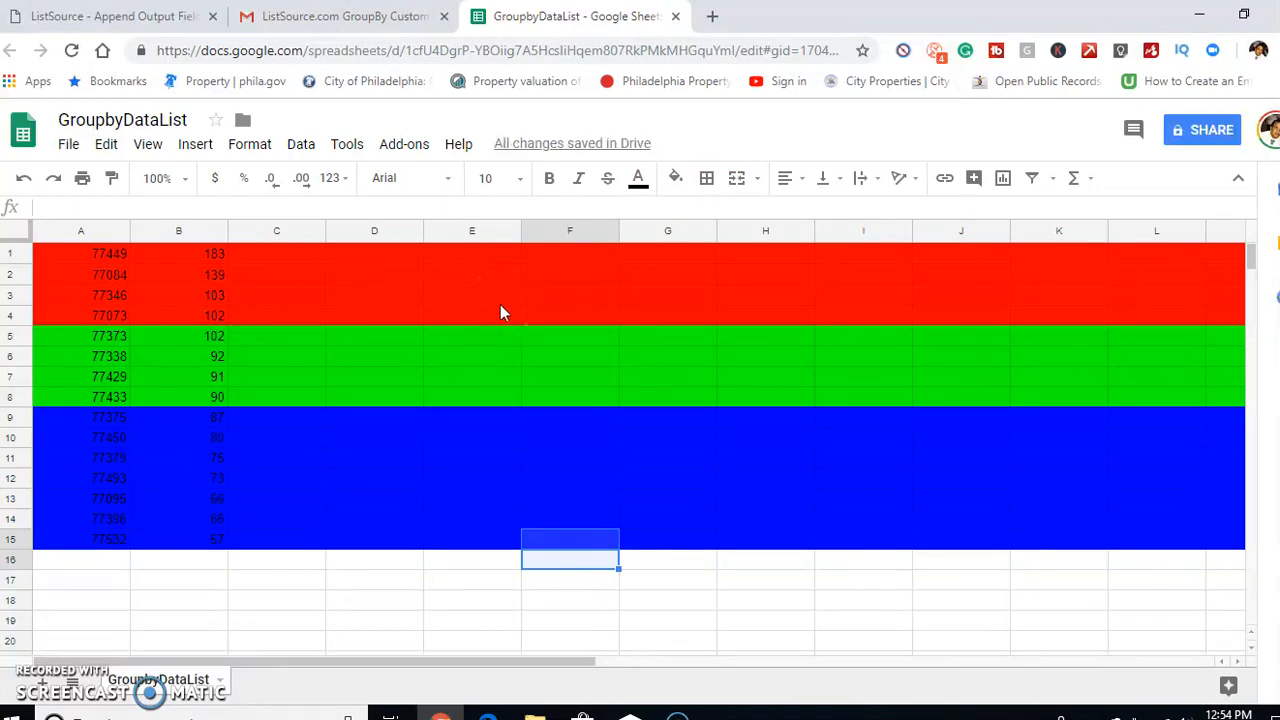
Enter the note "Scale in laser focus" in cell E5 of the green group
left_click(727, 380)
left_click(476, 342)
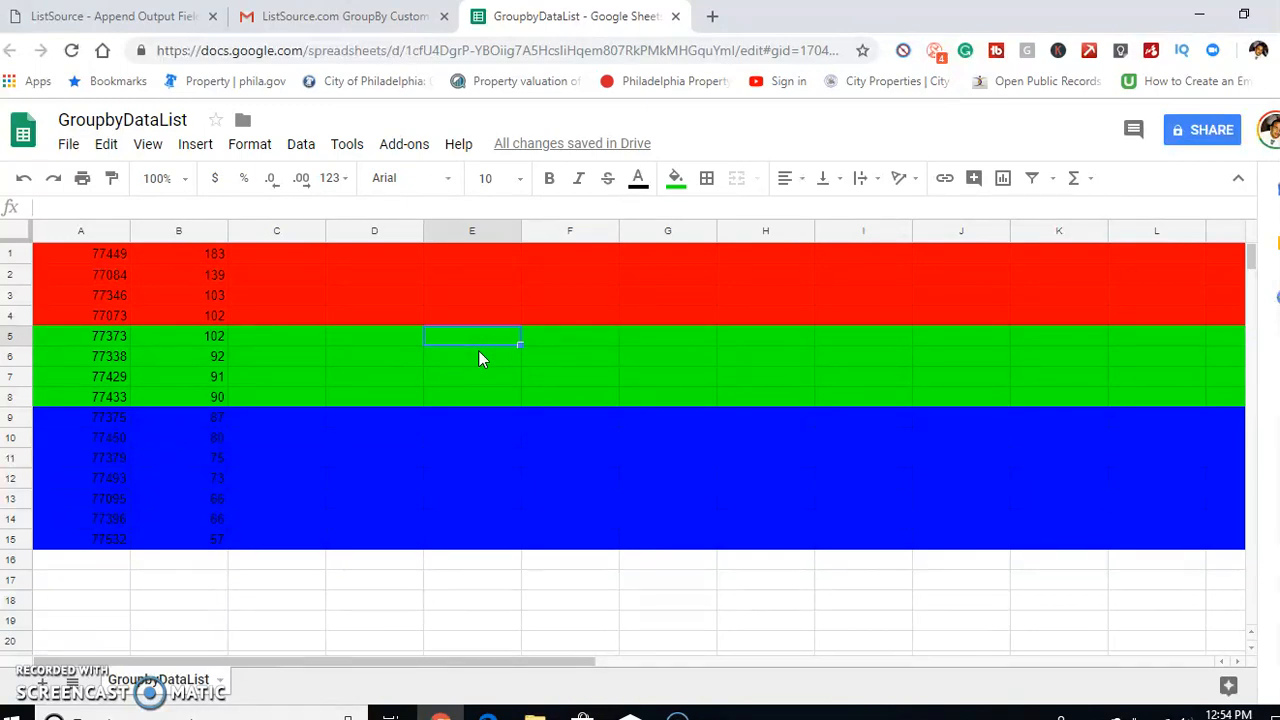
type("Scale")
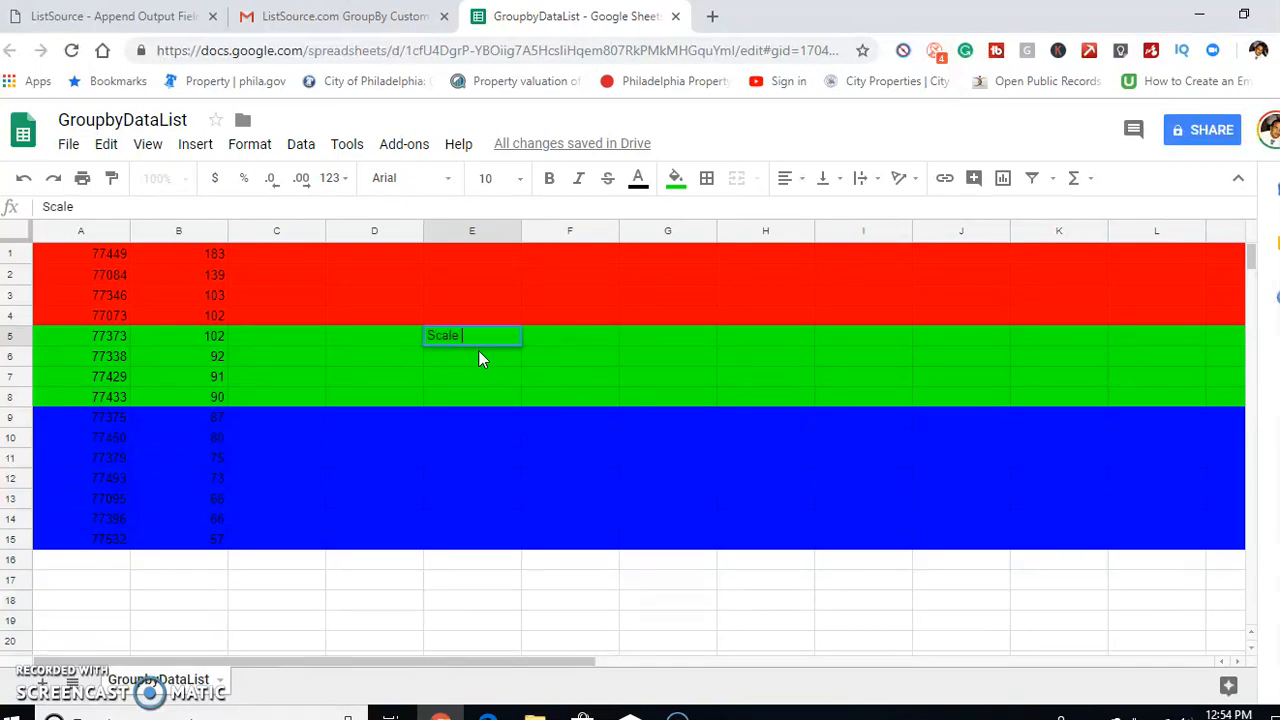
type(" in last focu")
key("BackSpace")
key("BackSpace")
type("r socu")
key("BackSpace")
key("BackSpace")
key("BackSpace")
key("BackSpace")
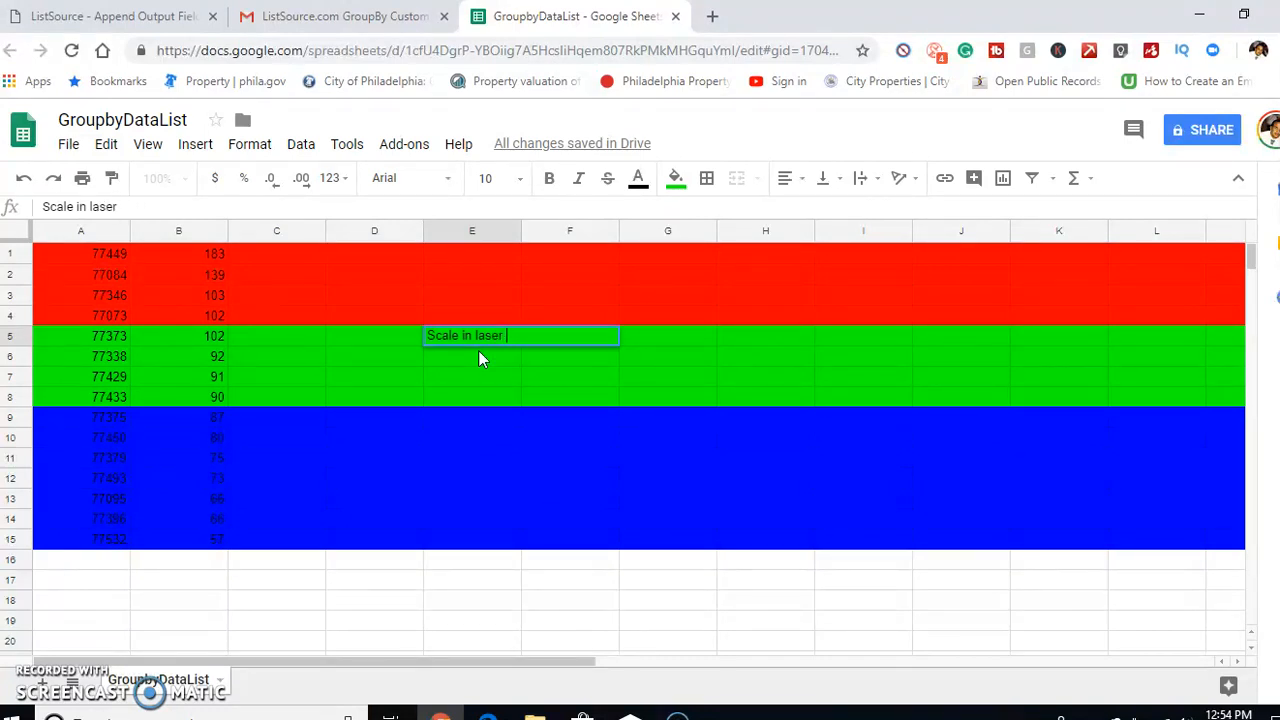
type("focus")
Enter the note "Scale out" in cell F11 of the blue group
left_click(580, 460)
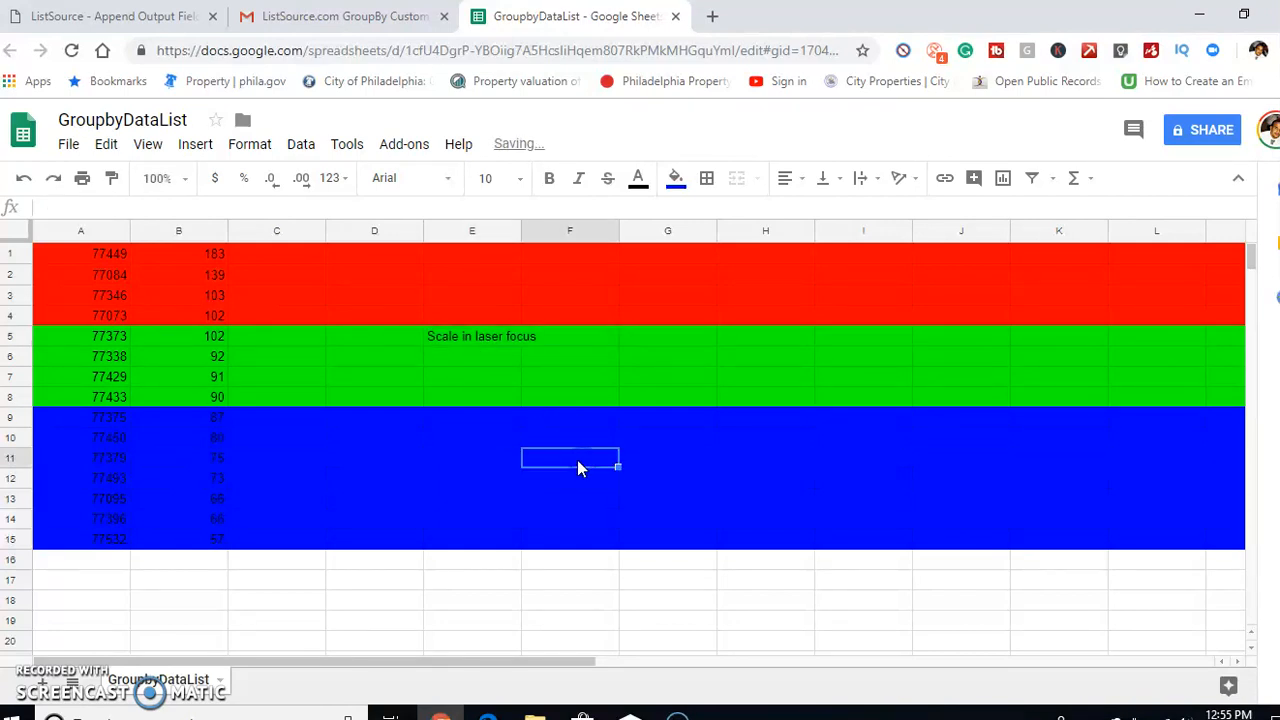
type("Sac")
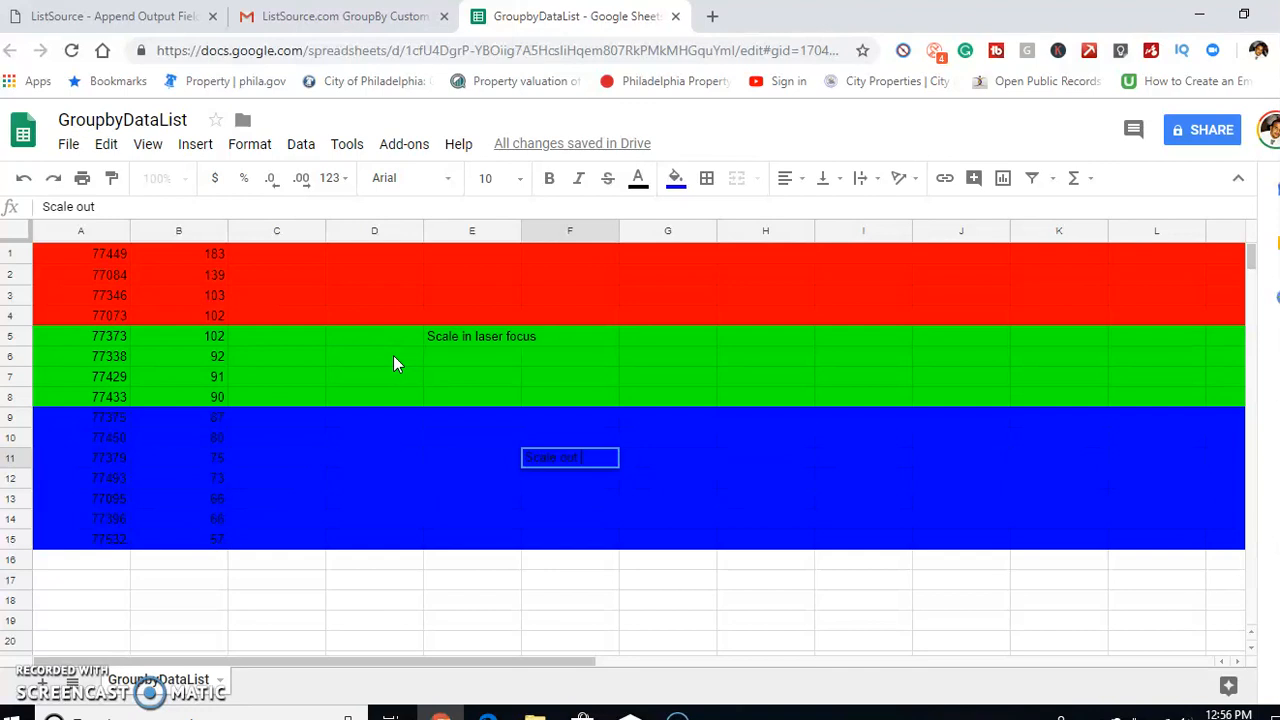
left_click(354, 345)
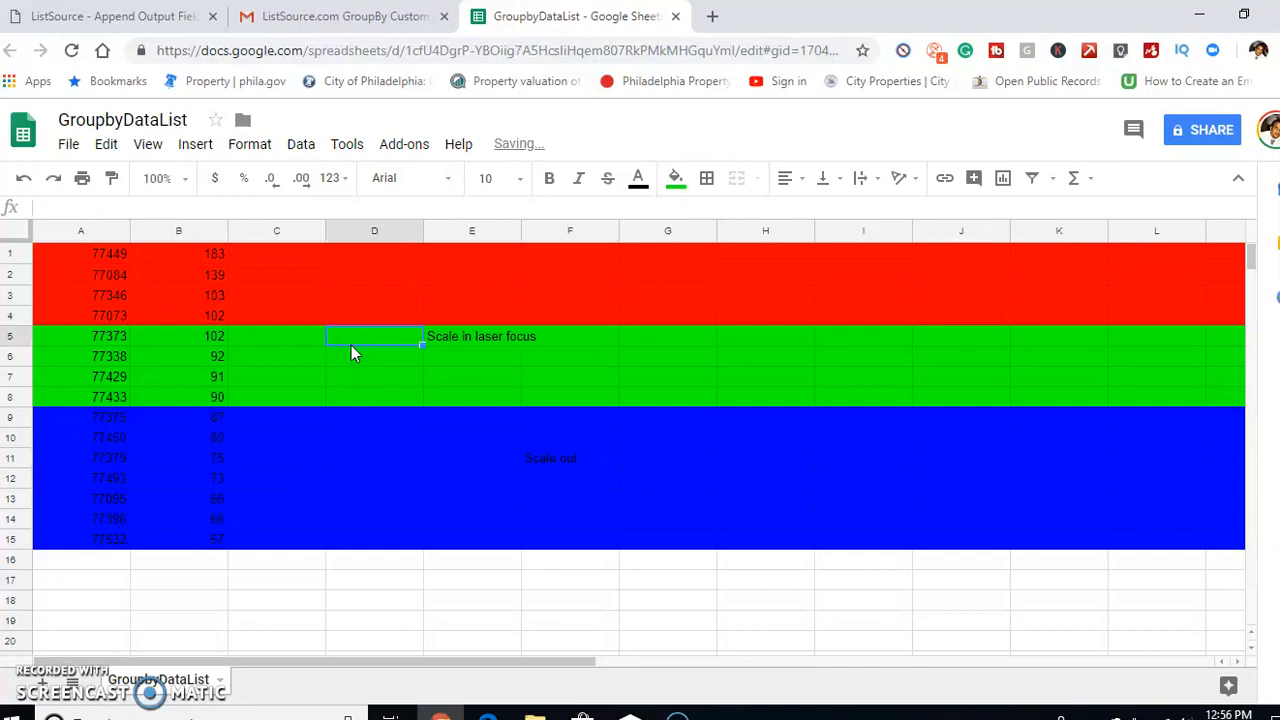
Review the individual ZIP Code rows where the red and green groups meet, around rows 4 to 6
left_click(9, 336)
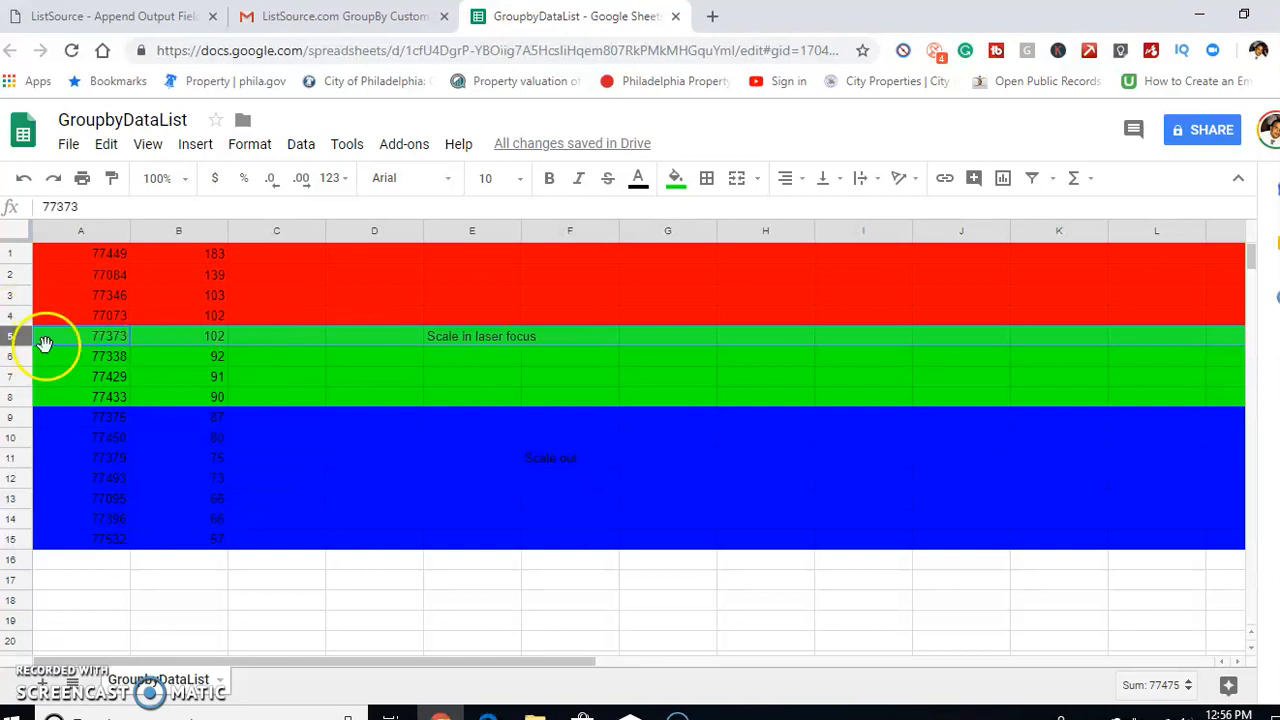
left_click(113, 335)
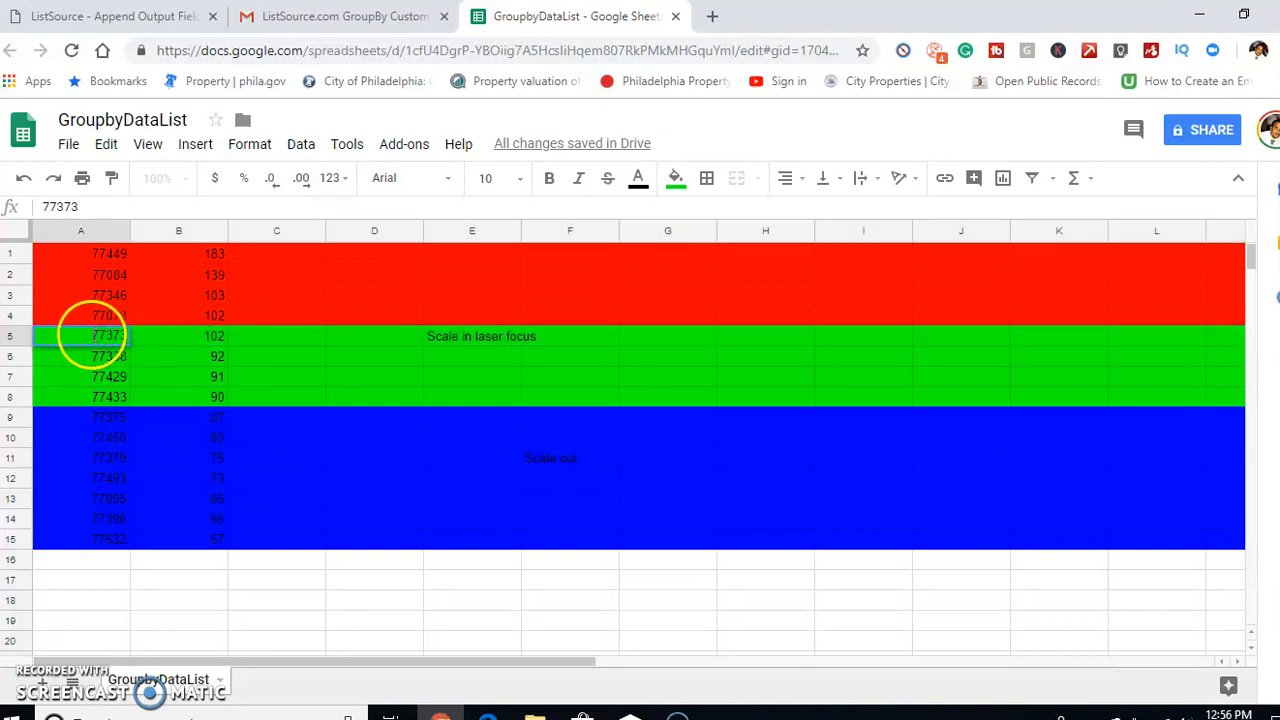
left_click(10, 335)
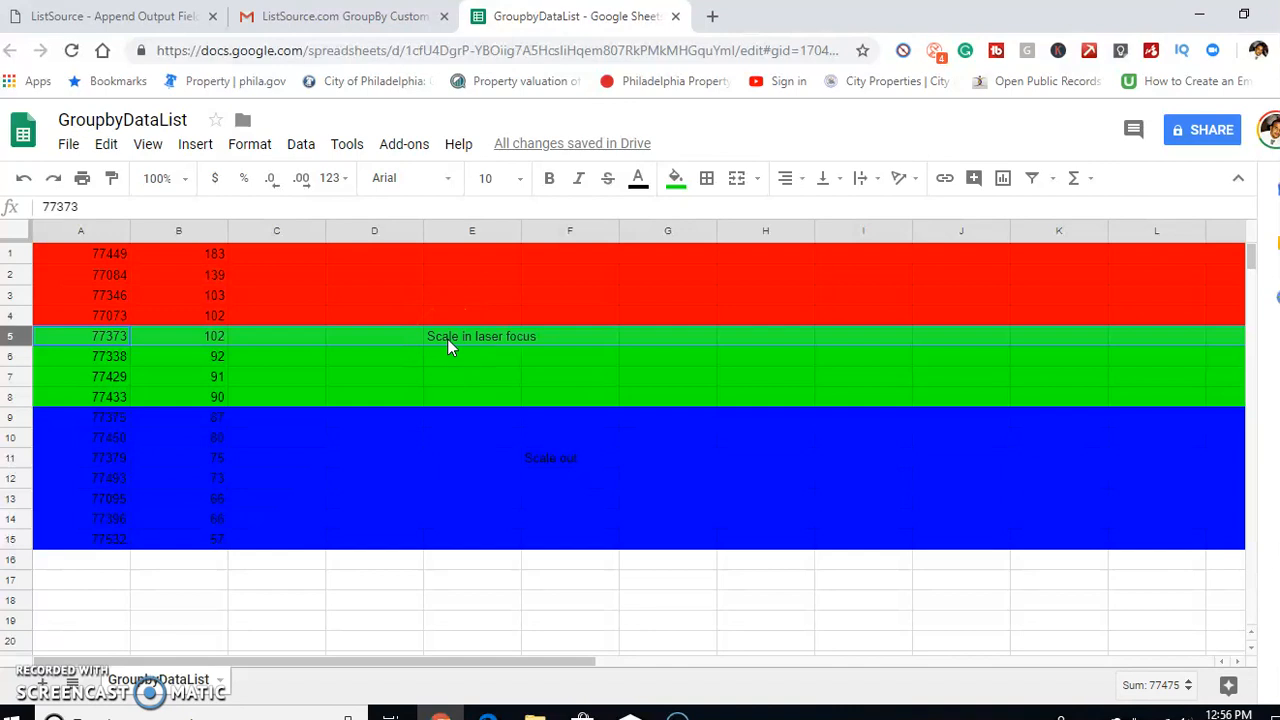
key("Down")
key("Down")
key("Up")
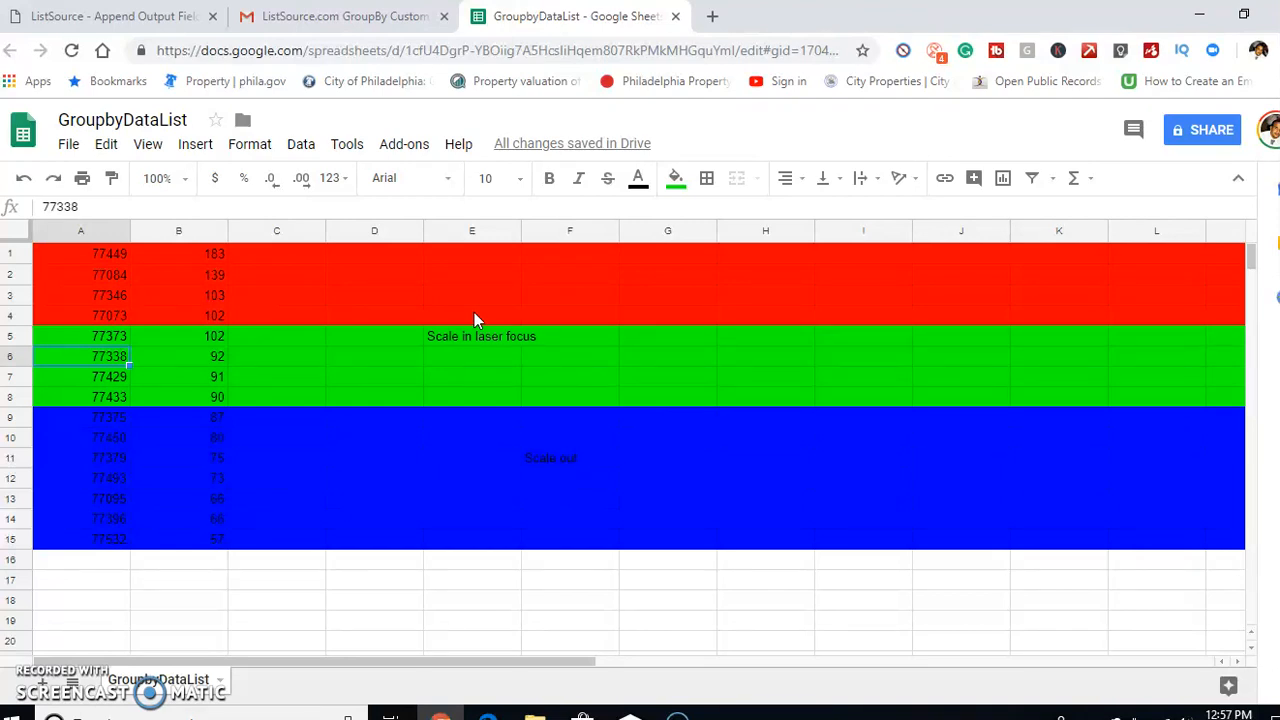
left_click(13, 315)
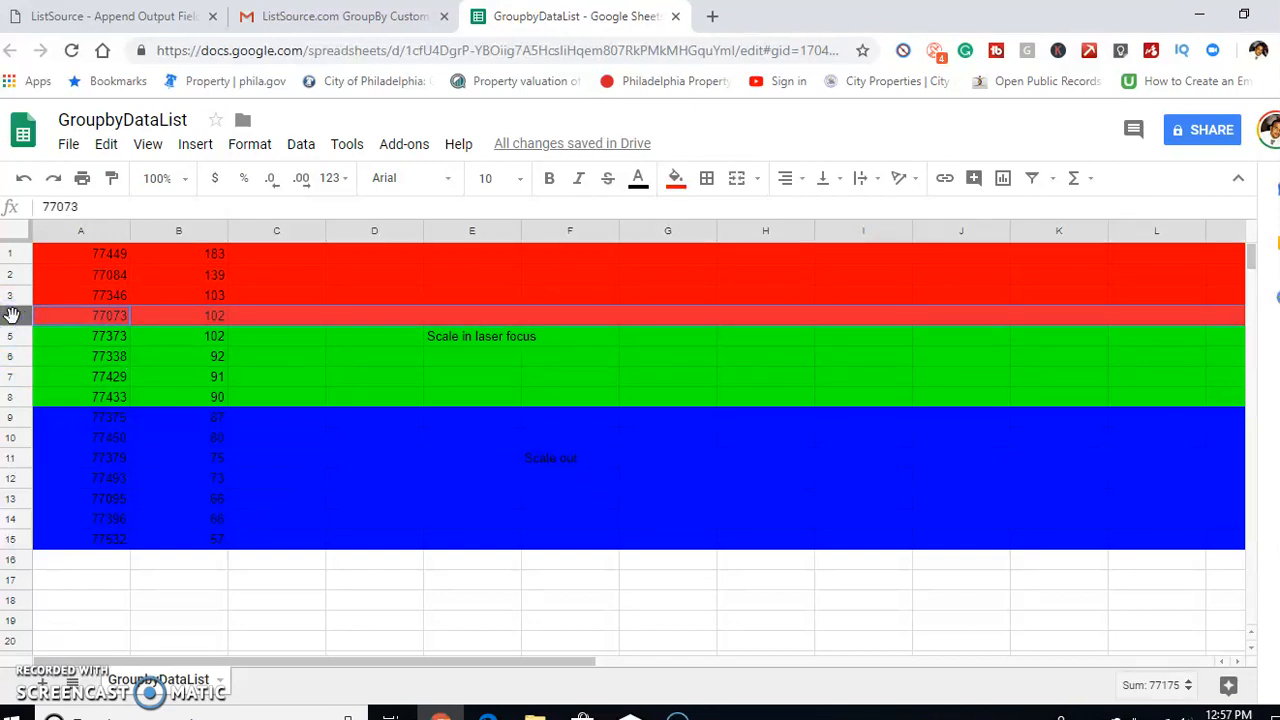
key("ctrl+Home")
key("Down")
key("Down")
key("Down")
key("Down")
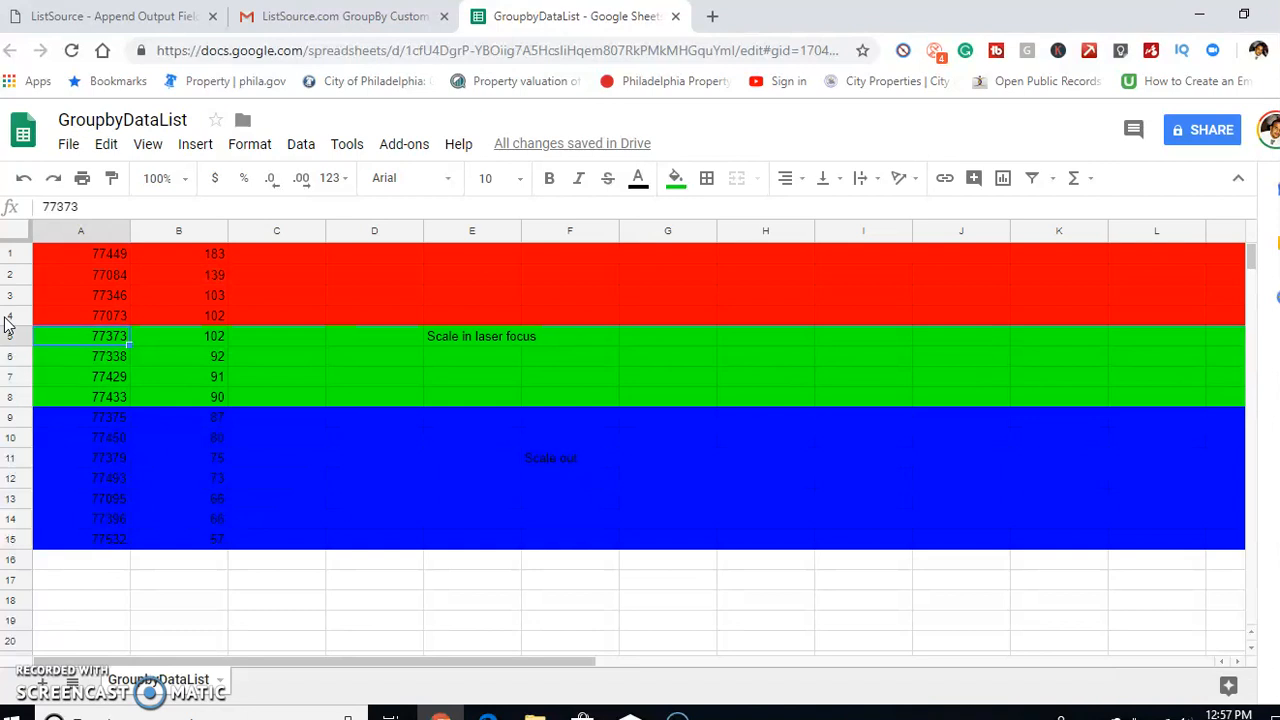